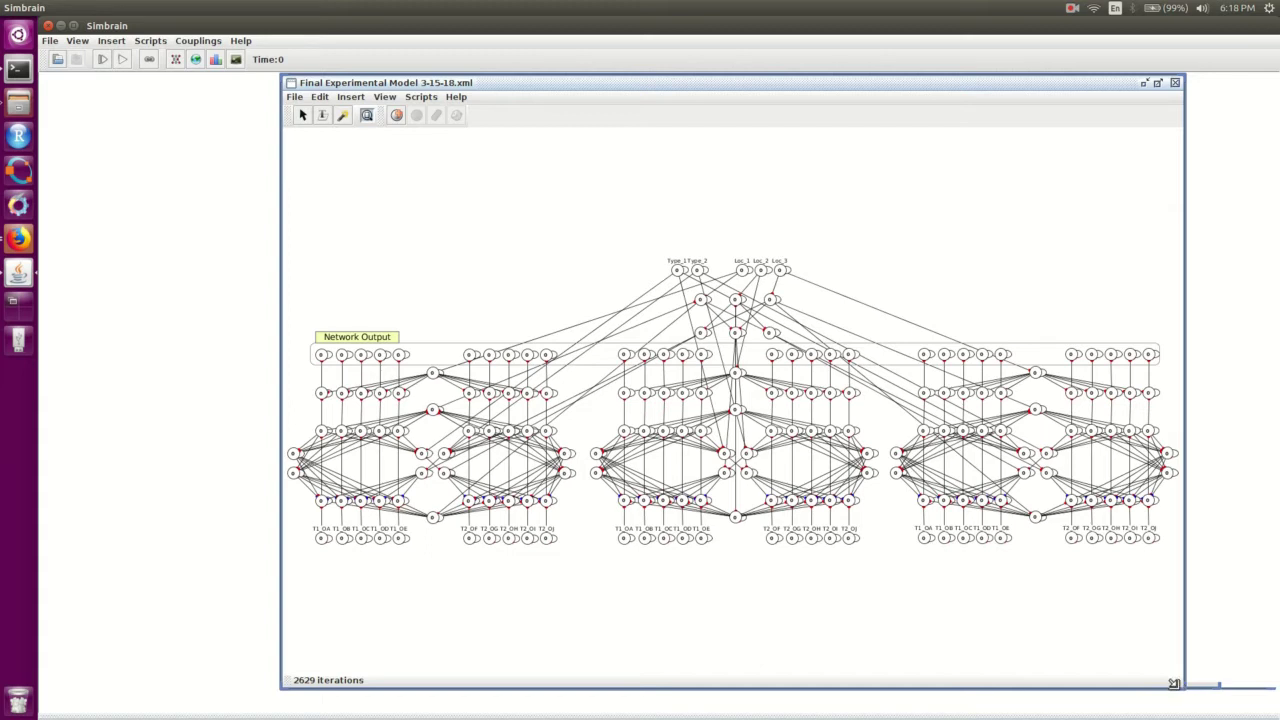
Widen the network window to the edge of the workspace and highlight the entire first bundle of neurons
left_click_drag(1178, 687, 1276, 692)
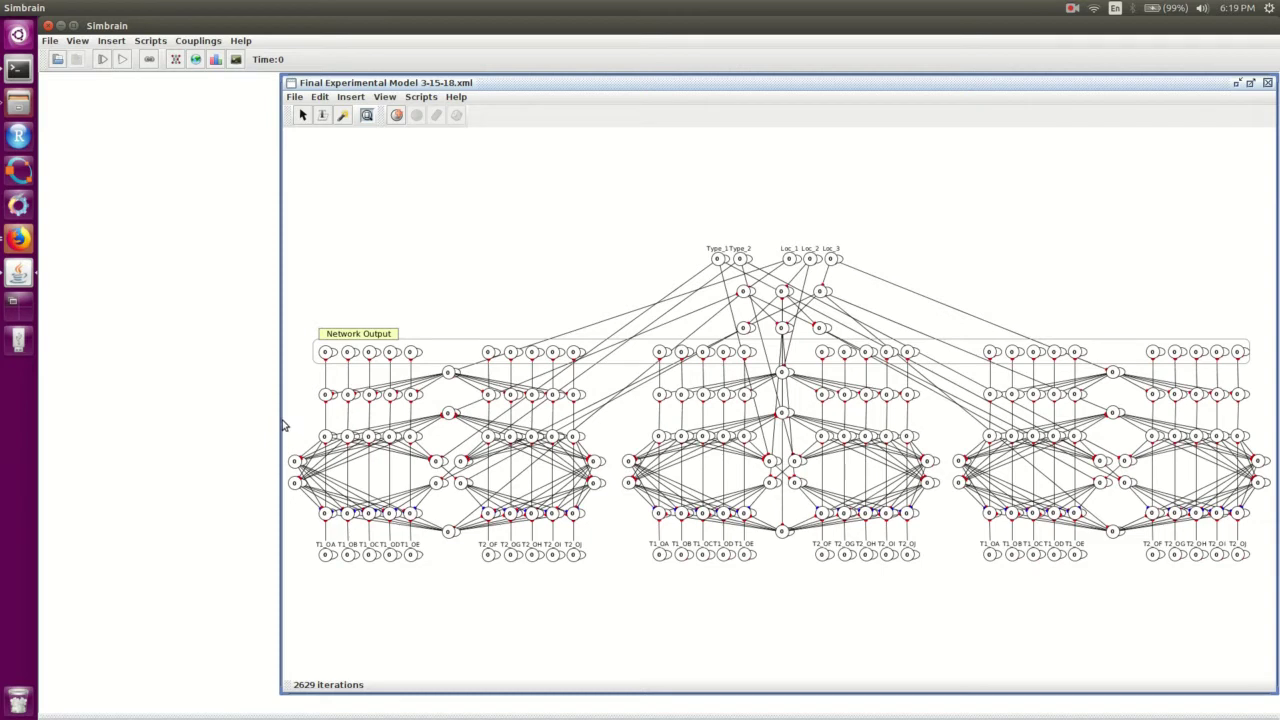
left_click_drag(284, 429, 428, 533)
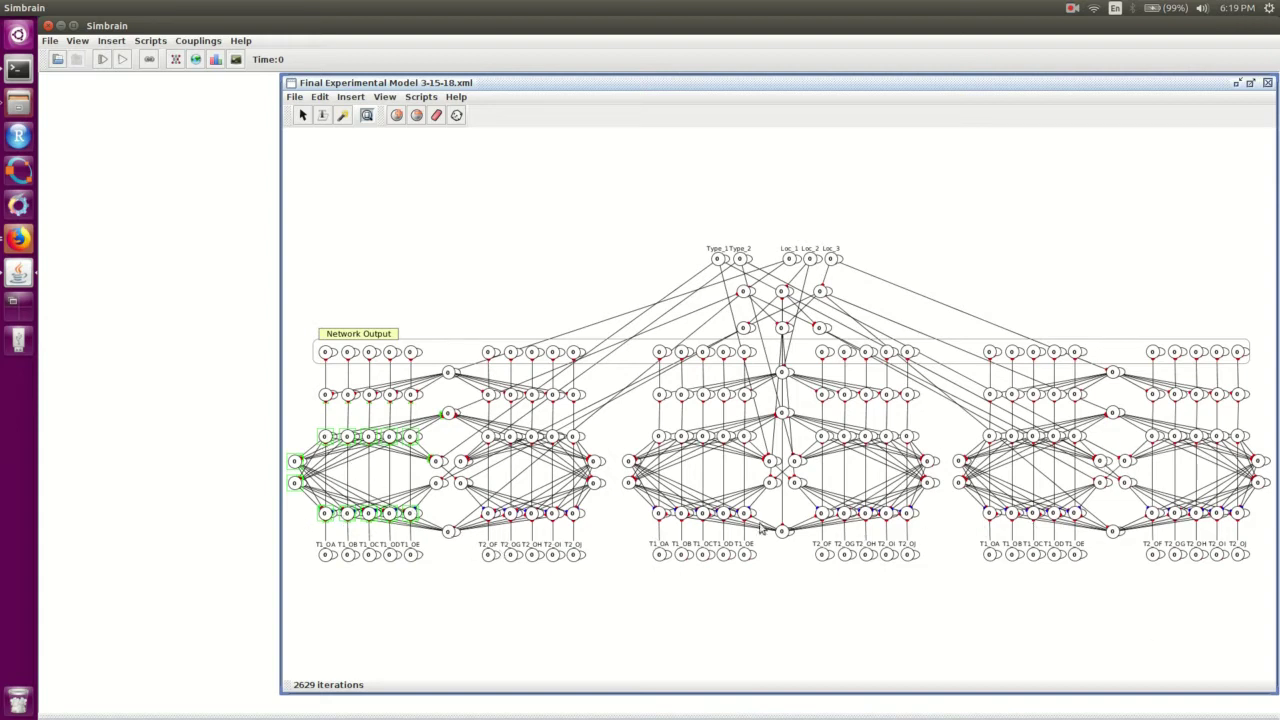
left_click(590, 640)
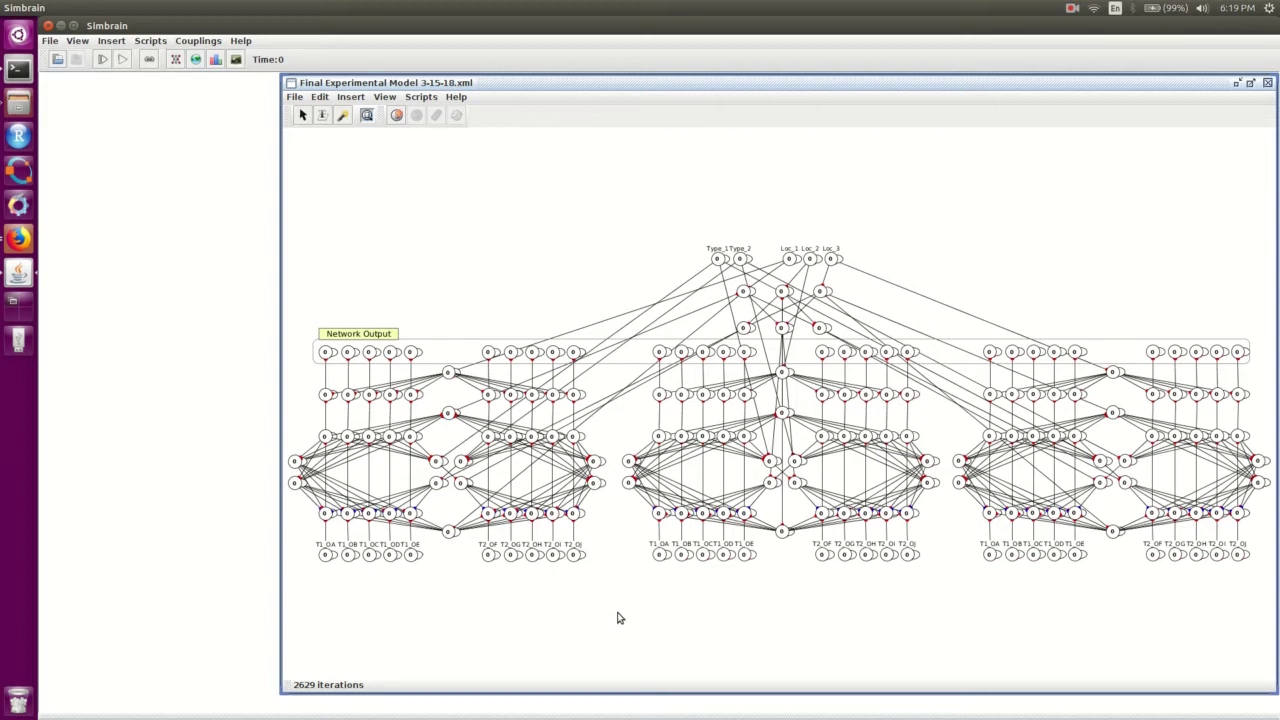
left_click_drag(617, 613, 300, 324)
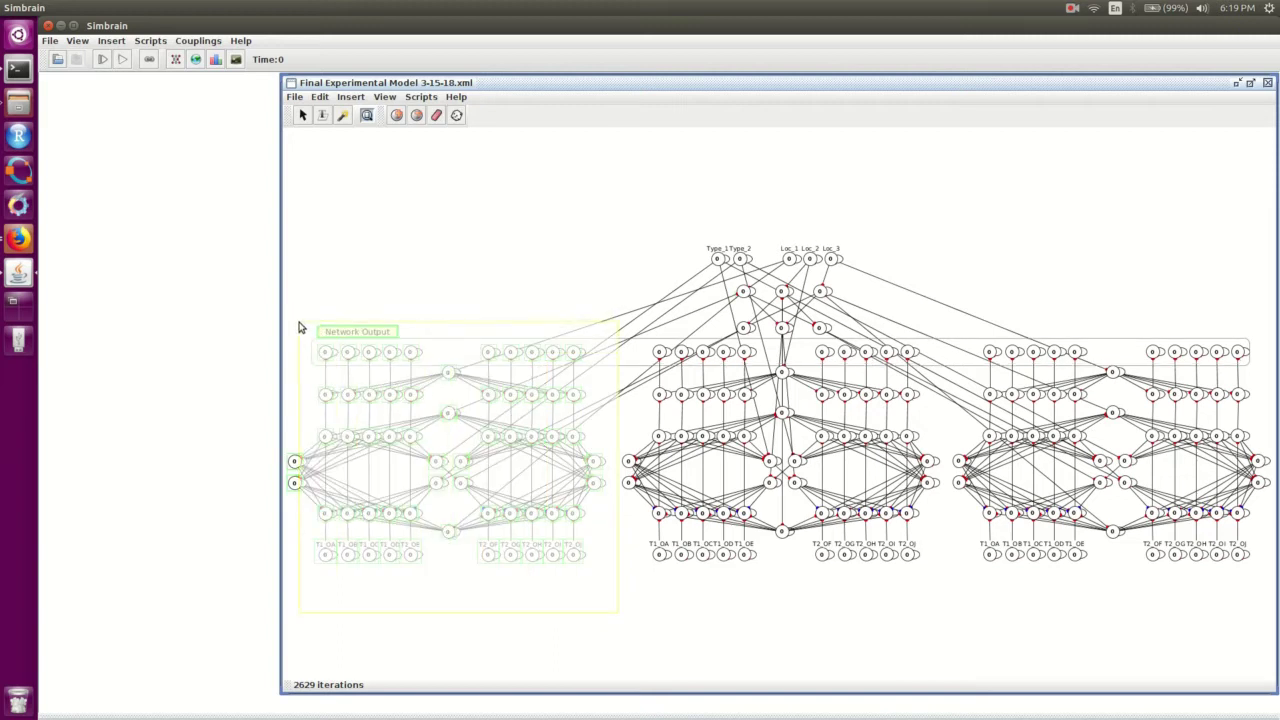
left_click_drag(299, 327, 299, 327)
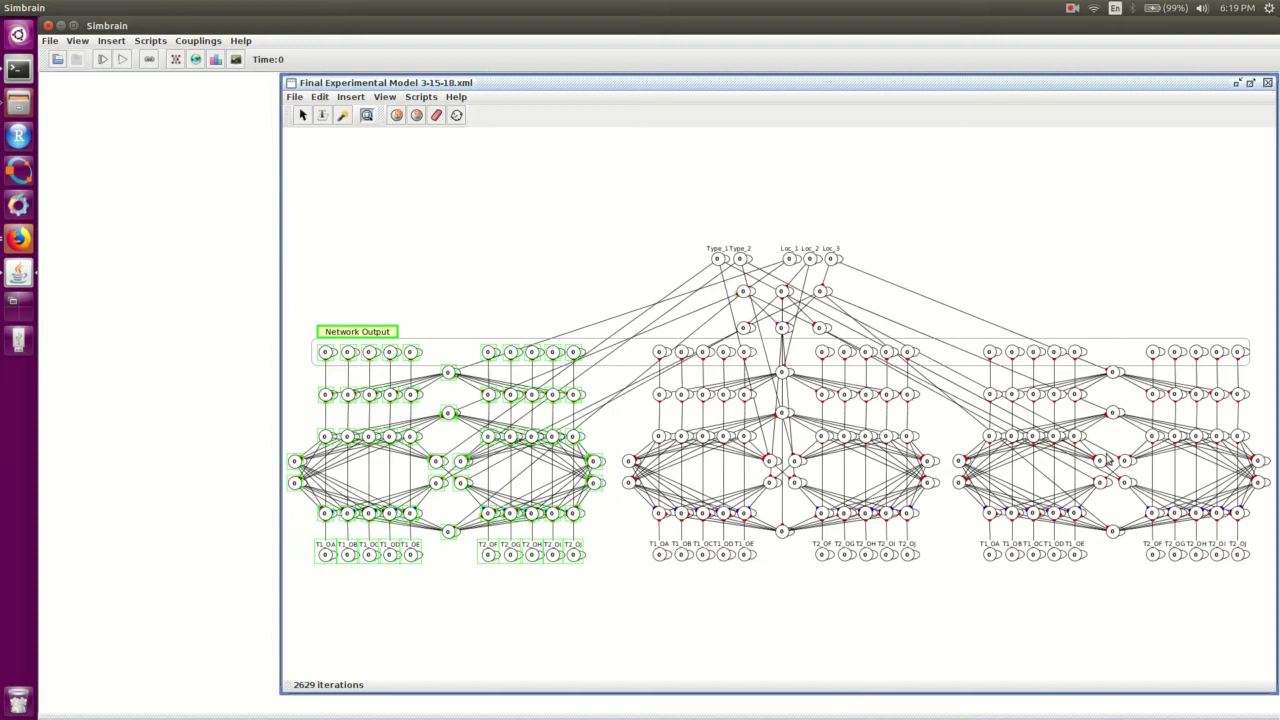
left_click(485, 608)
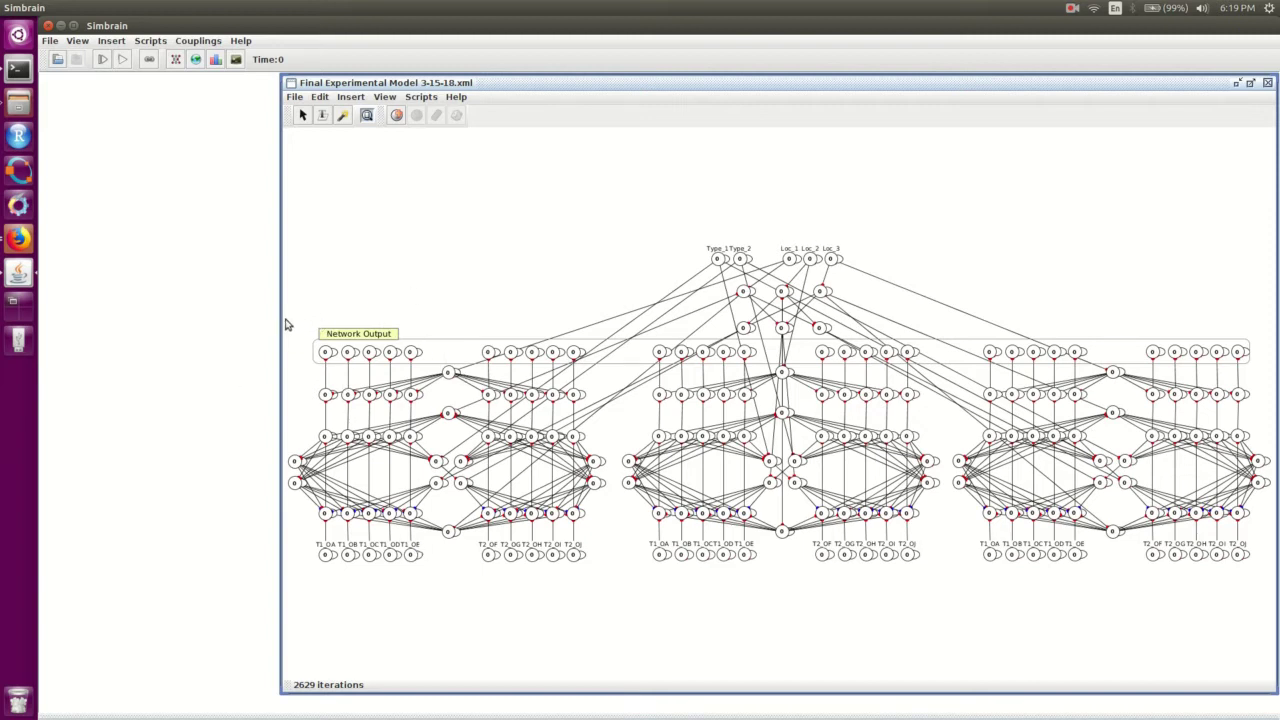
Highlight the T1 half of the first neuron bundle, followed by its T2 half
left_click_drag(285, 324, 423, 588)
left_click(450, 601)
left_click_drag(470, 310, 608, 614)
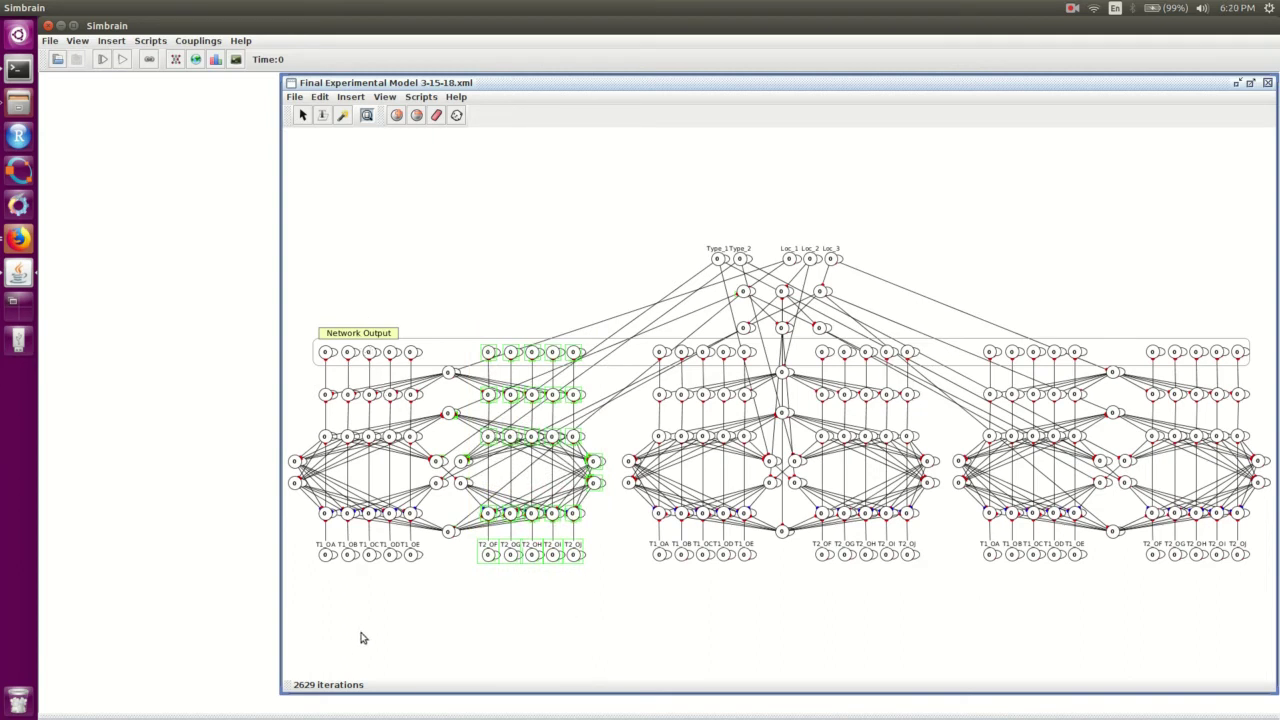
Highlight the row of Type and Loc neurons, single out Type_1 and Type_2, and clear the selection
left_click(676, 245)
left_click_drag(867, 275, 884, 280)
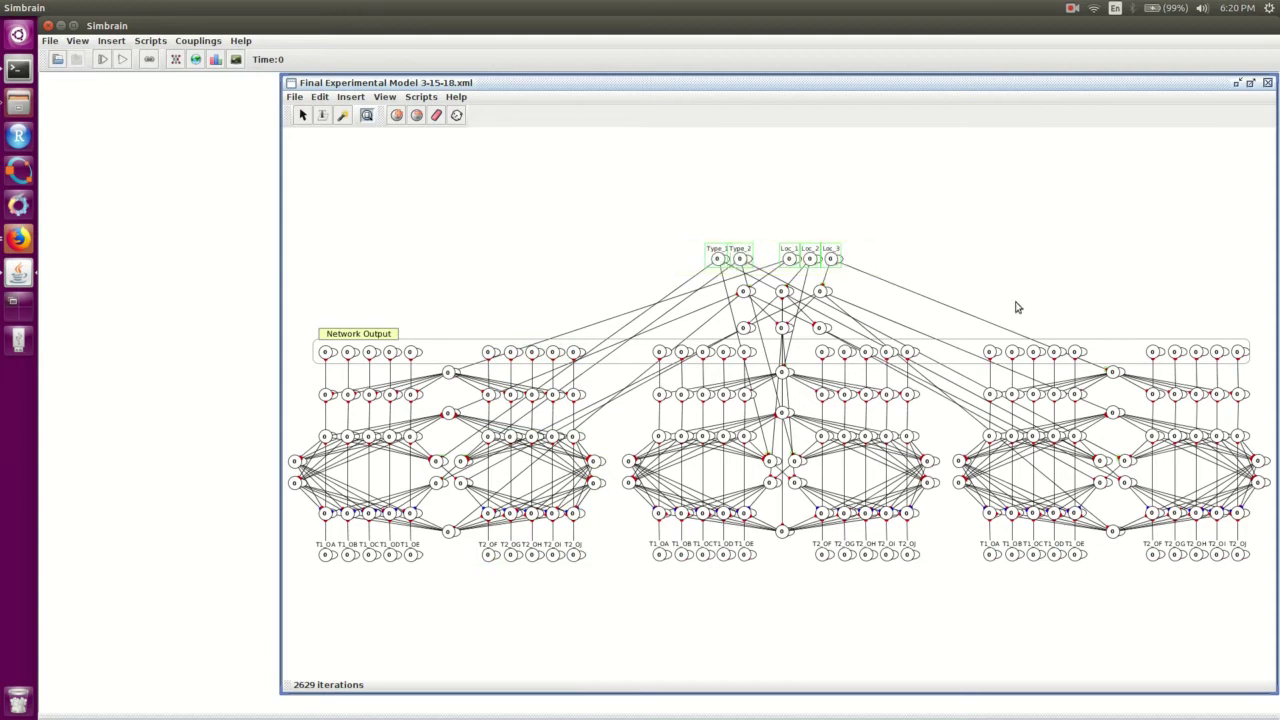
left_click(700, 265)
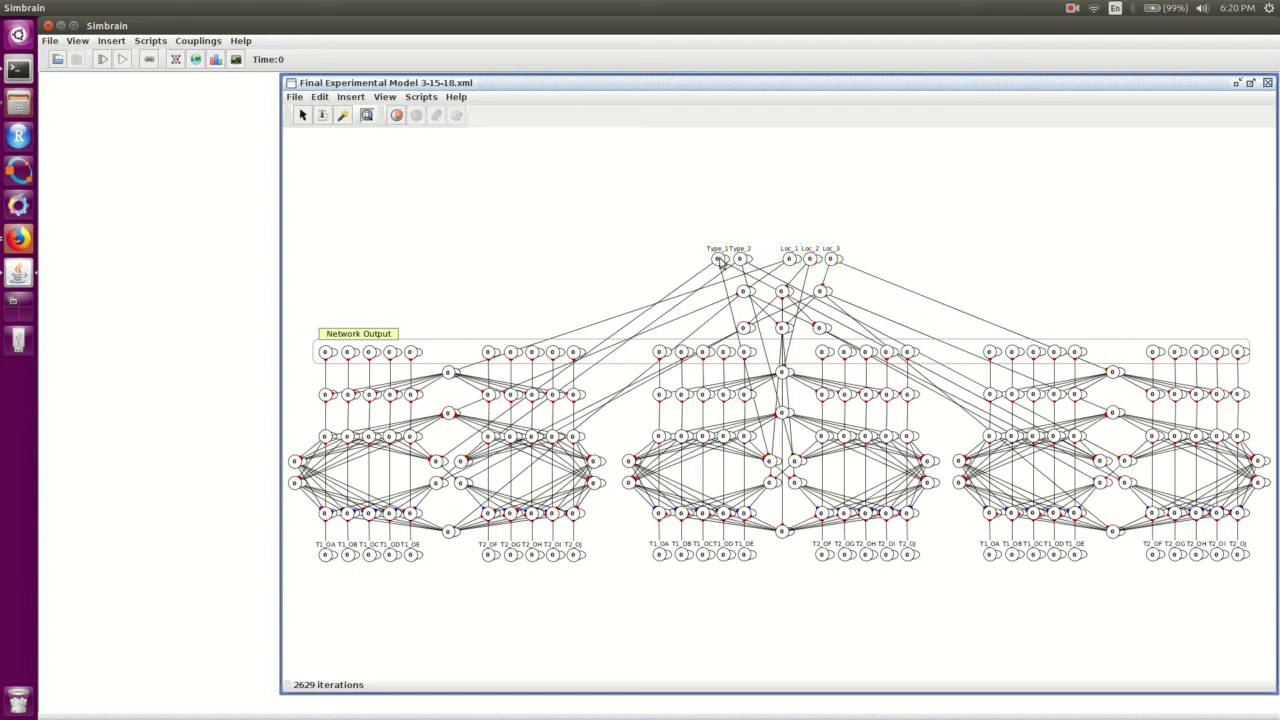
left_click(722, 266)
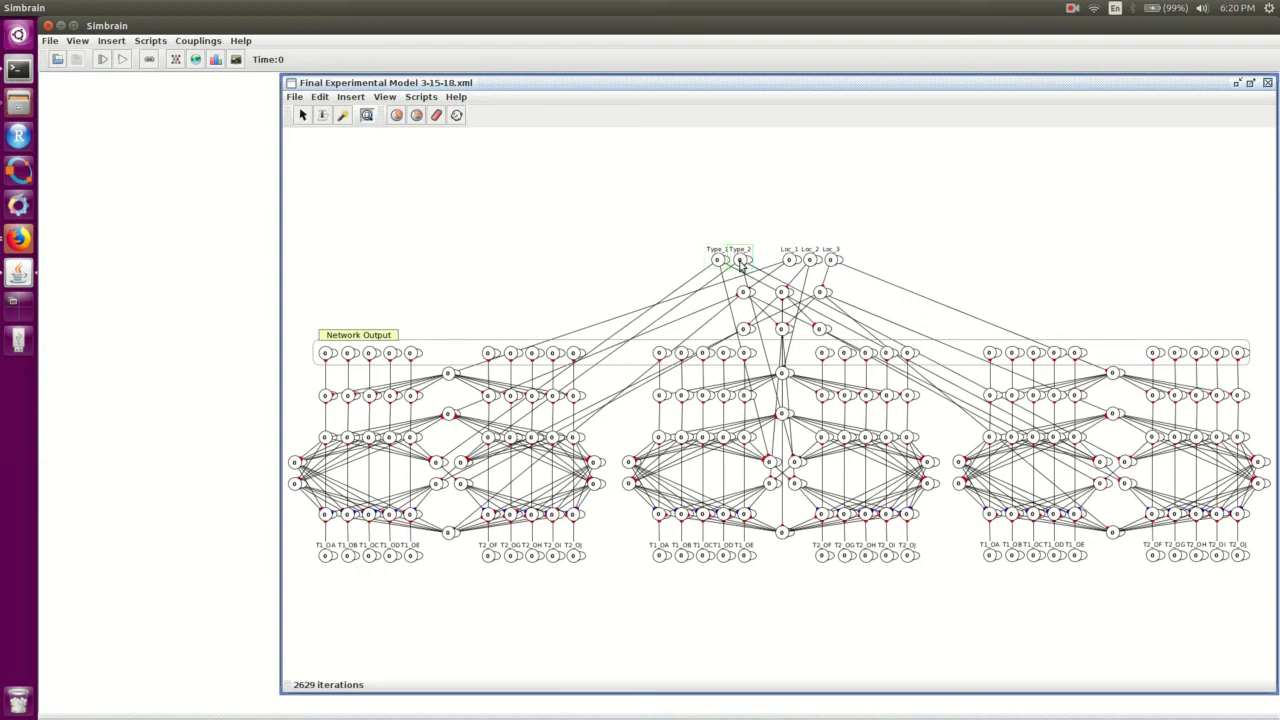
left_click(672, 251)
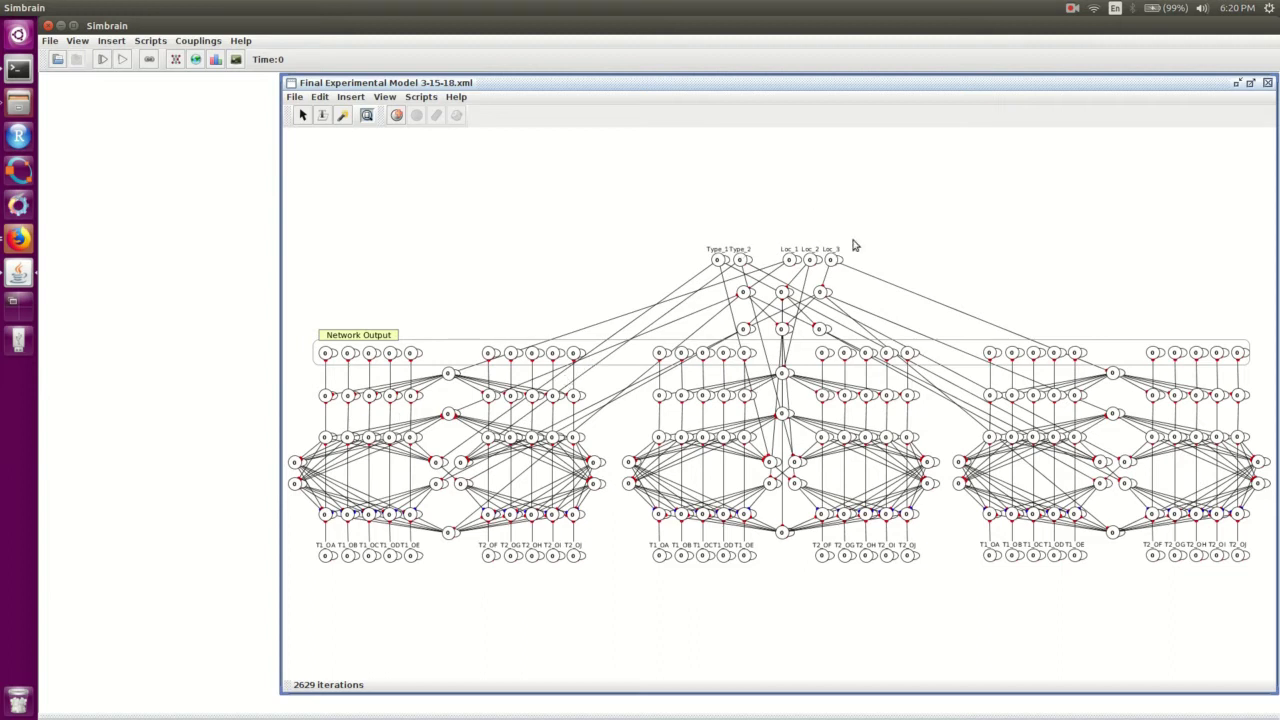
Highlight the four central neurons of the first bundle and the six unlabeled neurons beneath the Type and Loc row
left_click_drag(428, 442, 466, 506)
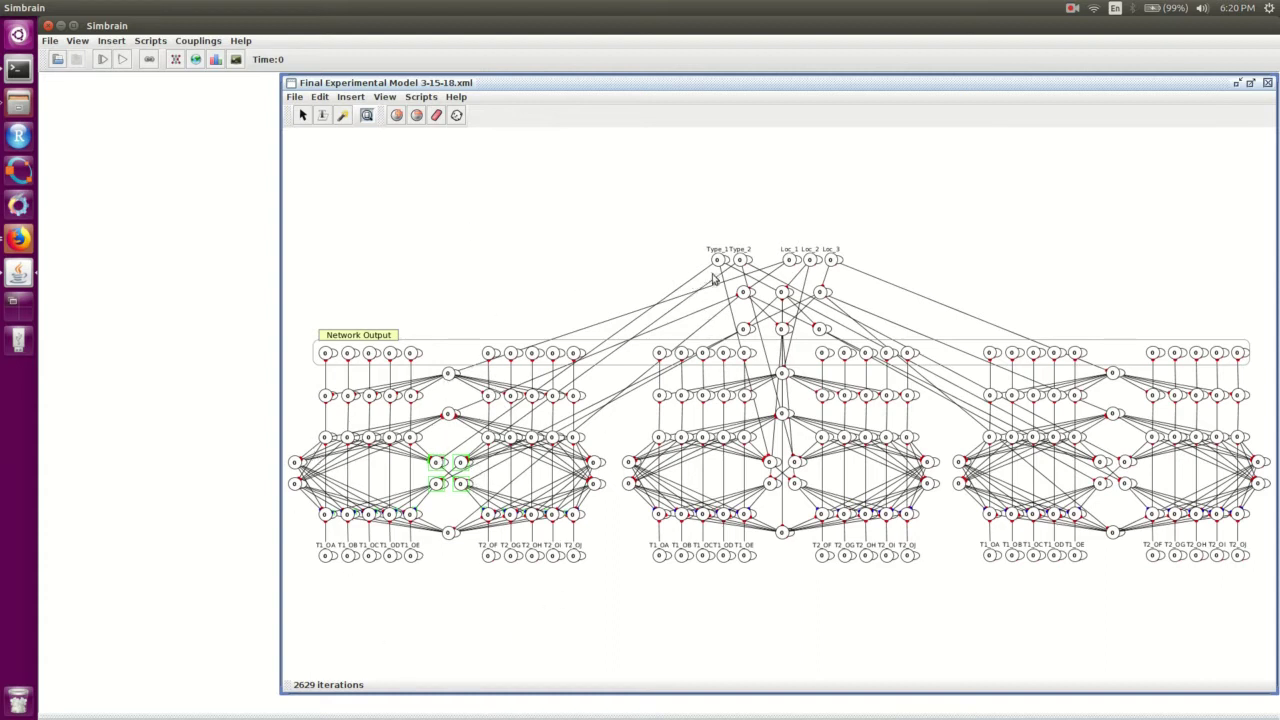
left_click_drag(712, 286, 840, 342)
mouse_move(789, 292)
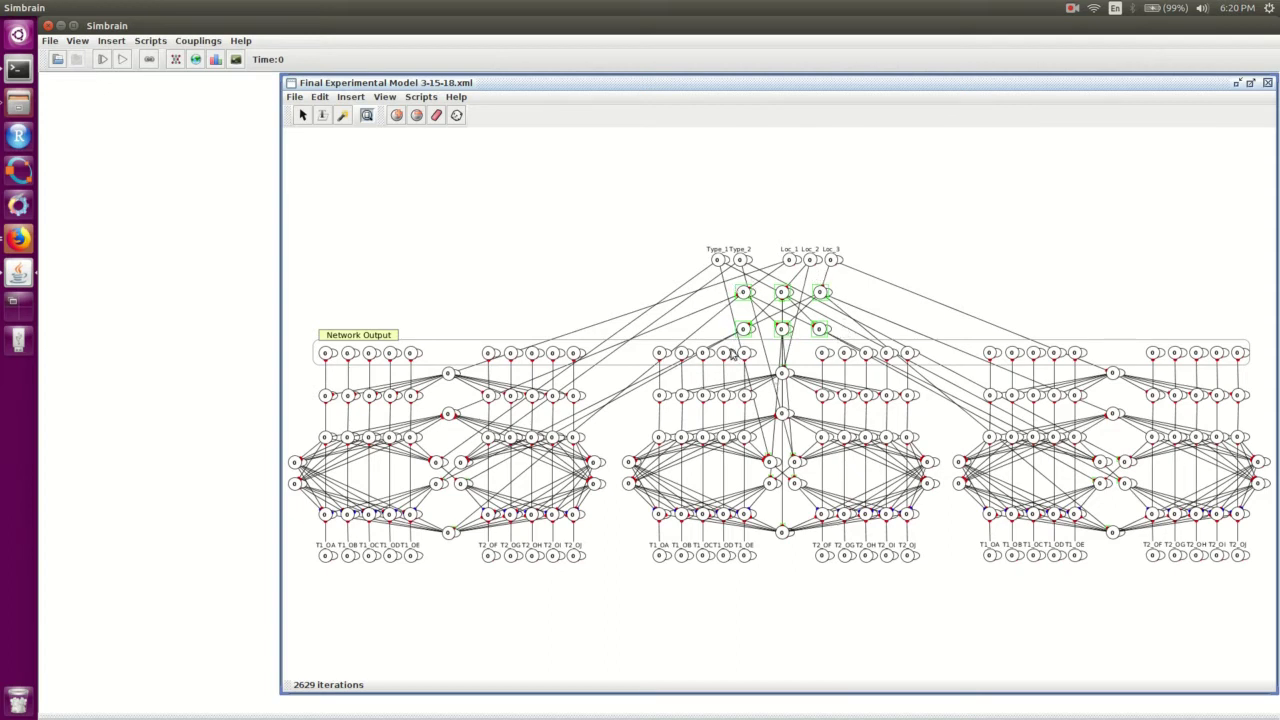
left_click(562, 227)
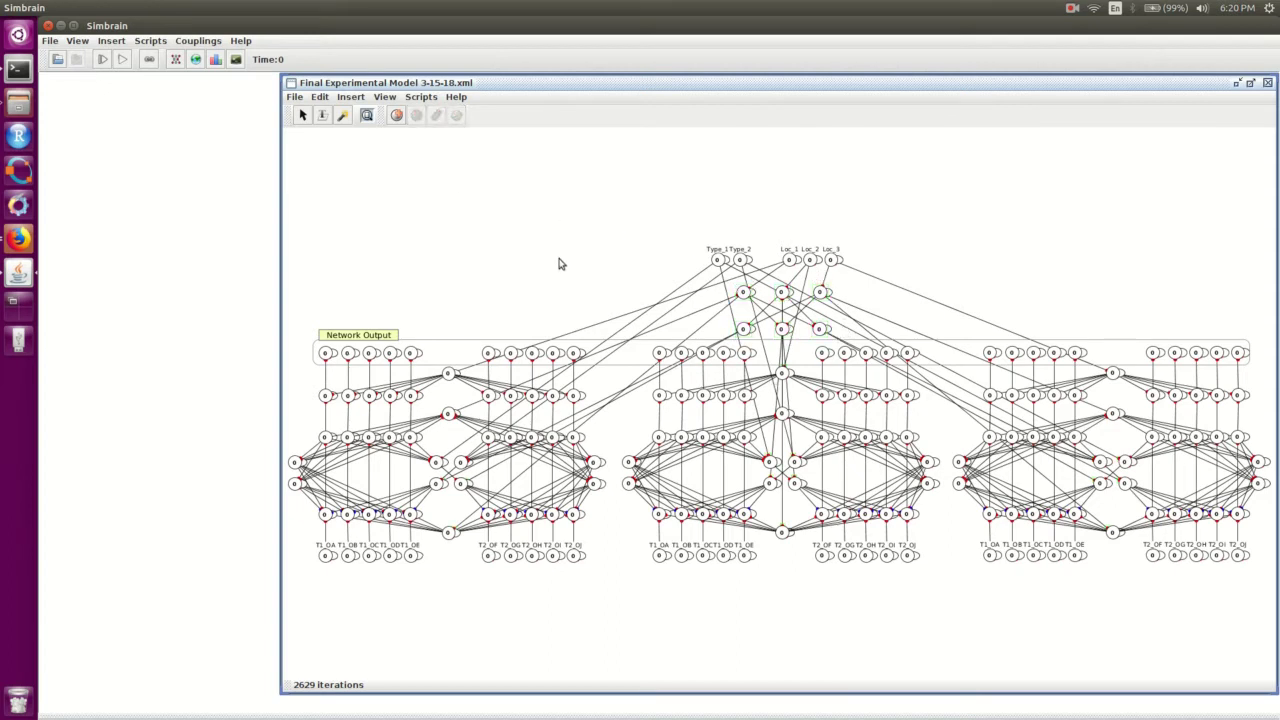
Highlight all five Type and Loc neurons, isolate the three Loc neurons, and clear the selection
left_click_drag(696, 244, 866, 286)
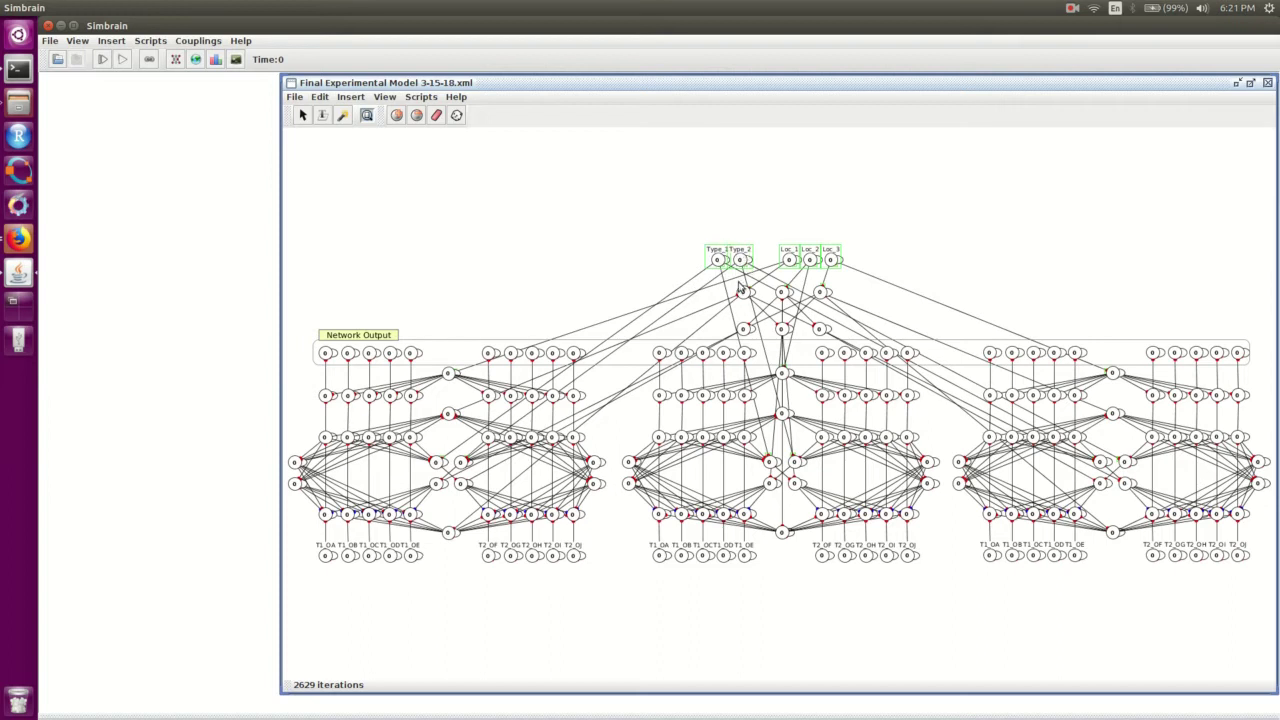
left_click(688, 252)
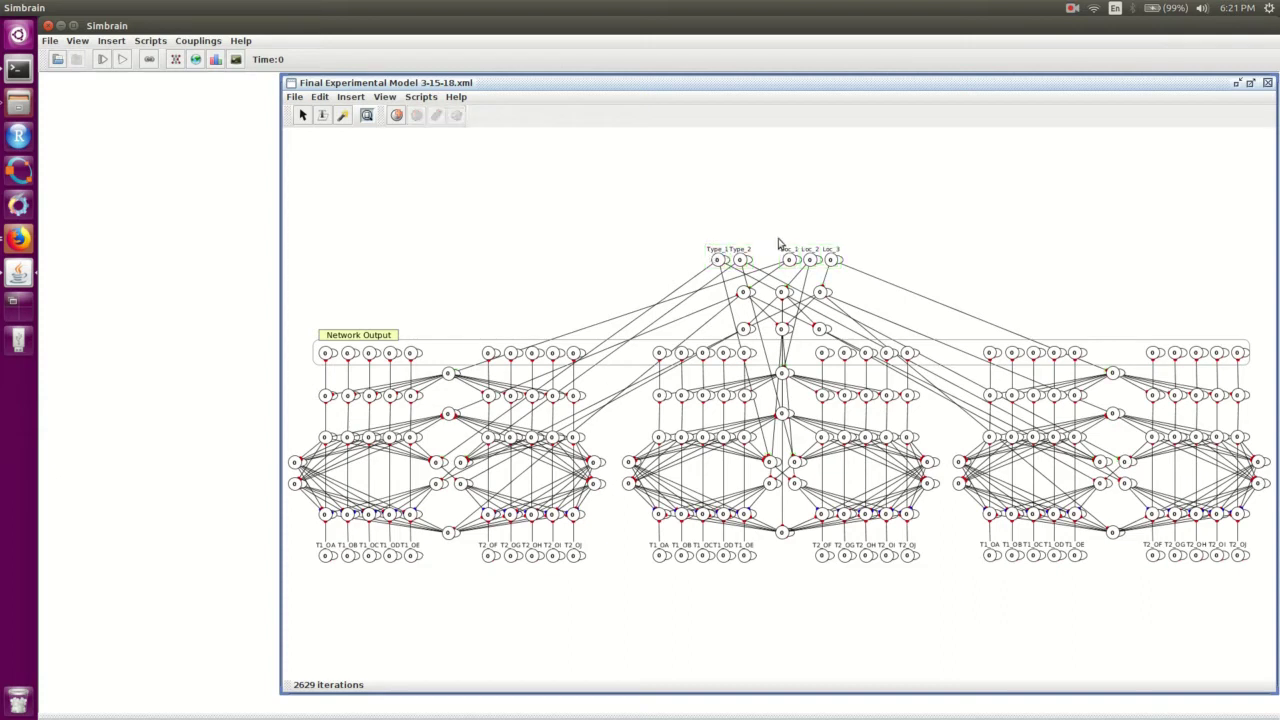
left_click_drag(780, 244, 854, 278)
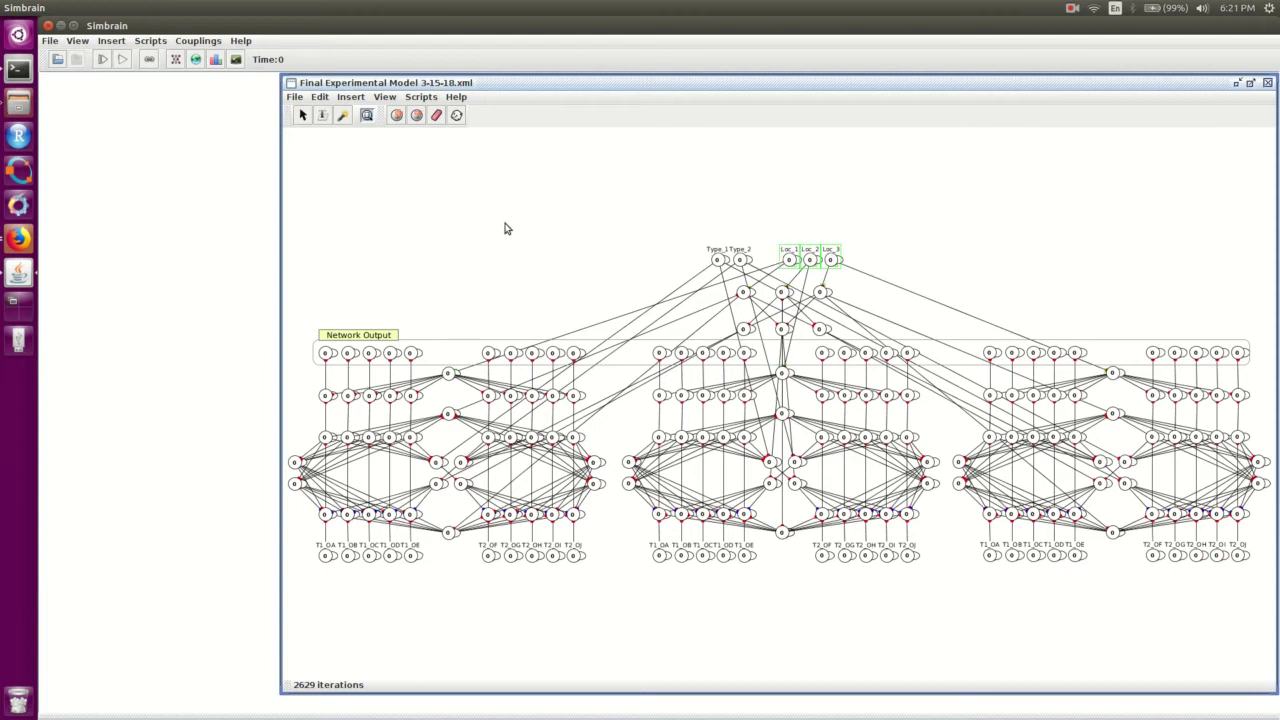
left_click(543, 259)
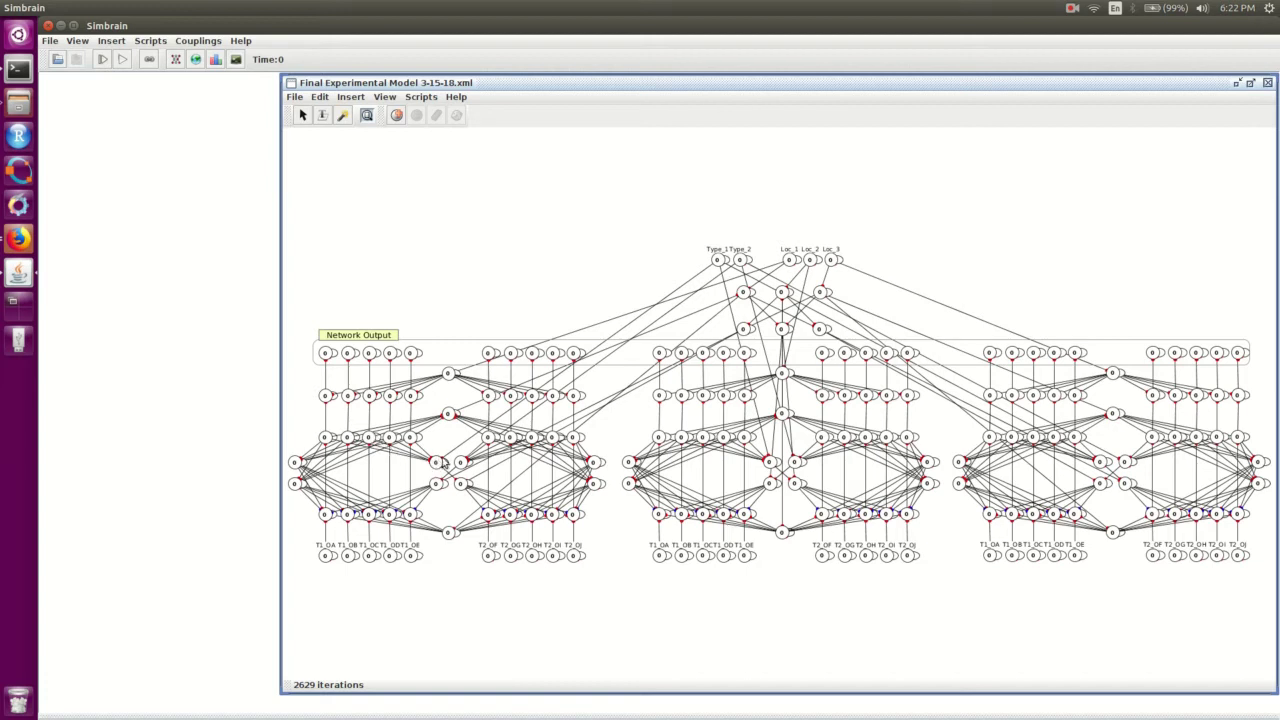
Move the Type and Loc neurons below the bundles and create an input table for them plus all T1 and T2 input neurons
mouse_move(462, 486)
left_click_drag(688, 233, 834, 606)
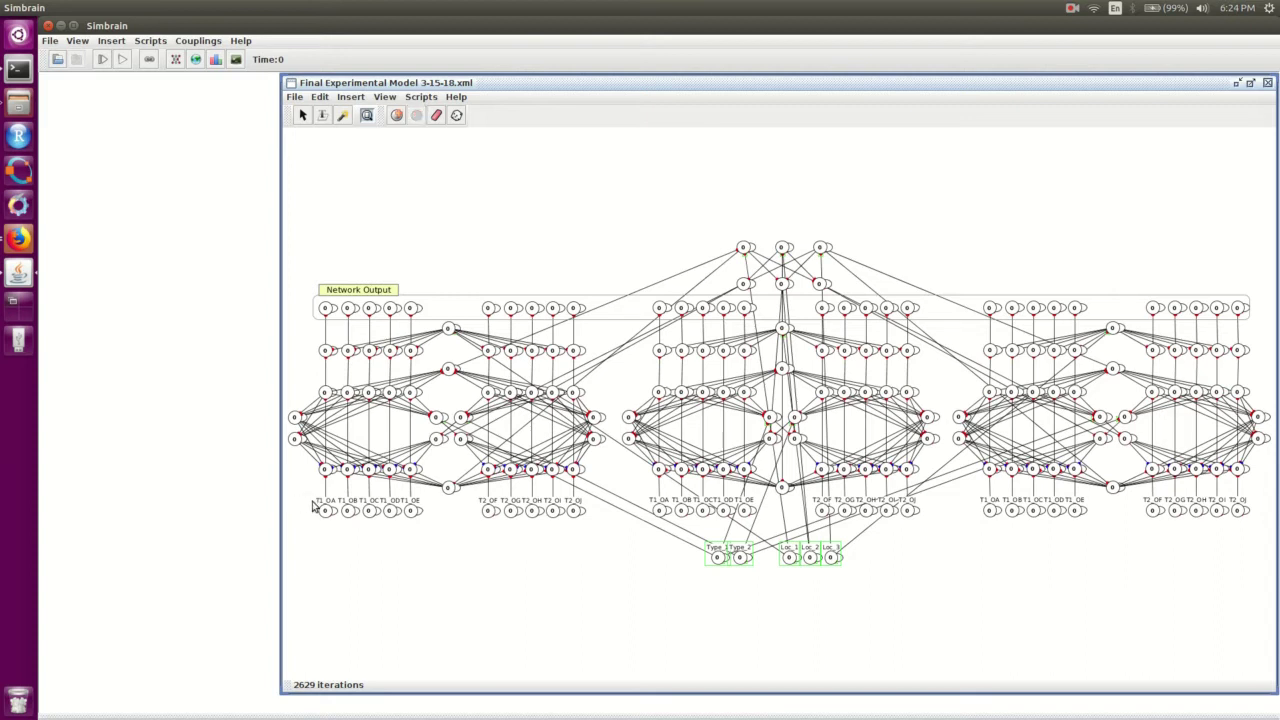
left_click_drag(300, 502, 1276, 577)
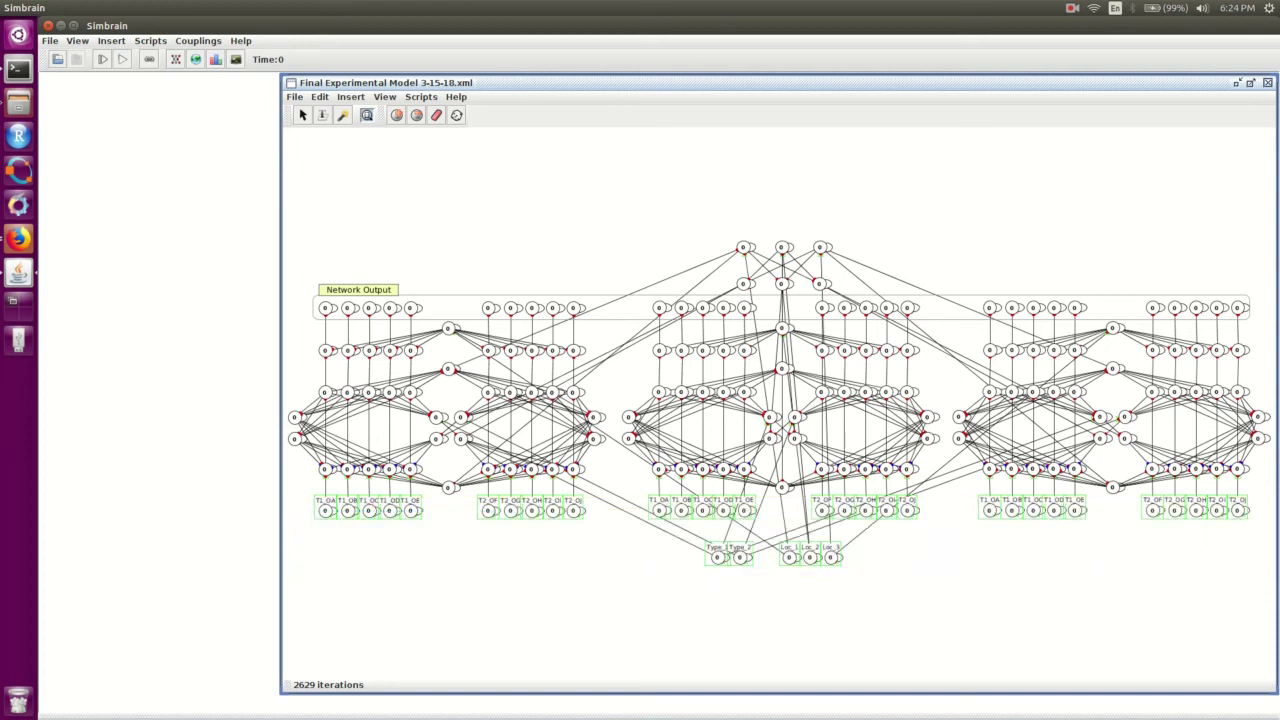
right_click(868, 500)
mouse_move(978, 652)
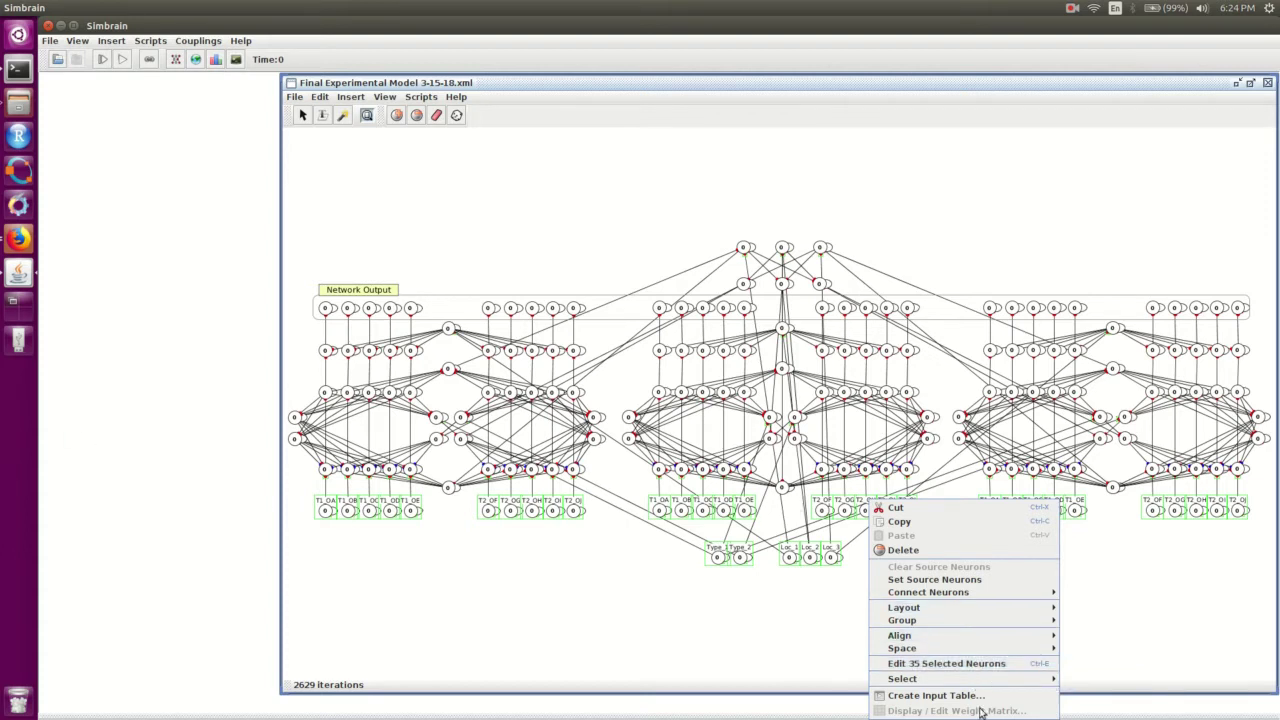
left_click(962, 695)
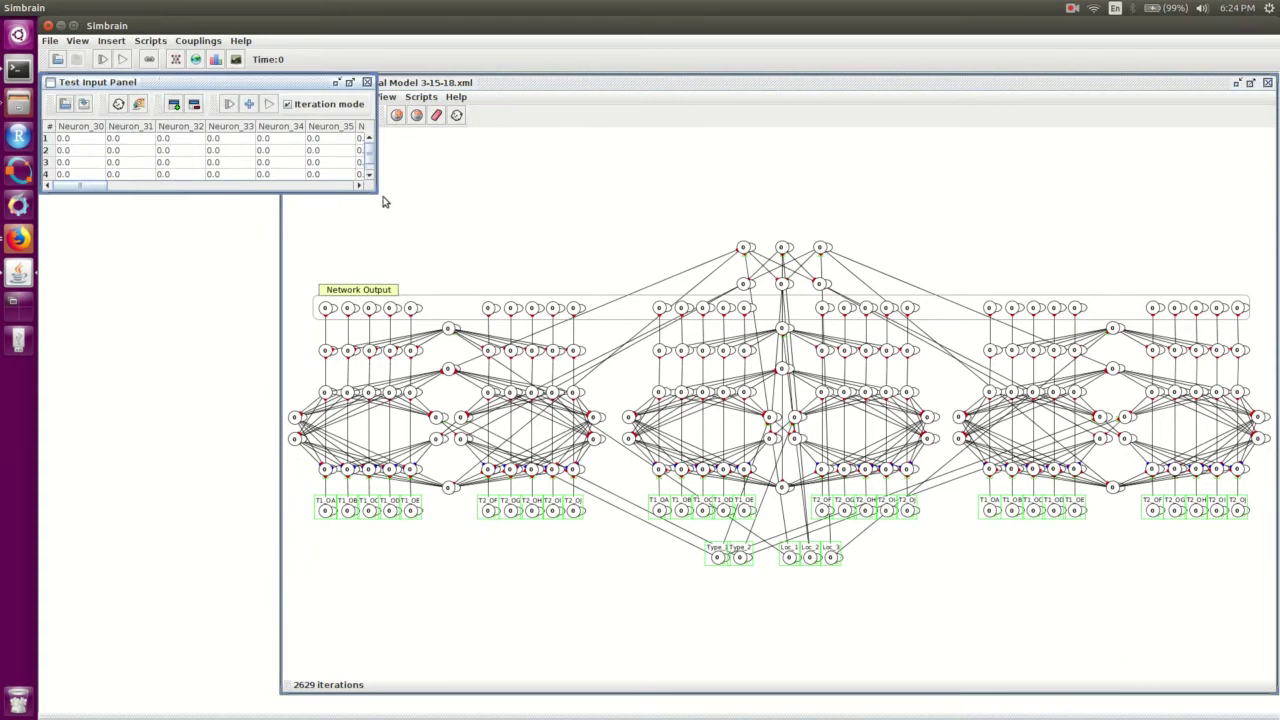
Enlarge the Test Input Panel to nearly full workspace width and start importing a table from the Protocol CSV Sheets folder
left_click_drag(372, 190, 1265, 482)
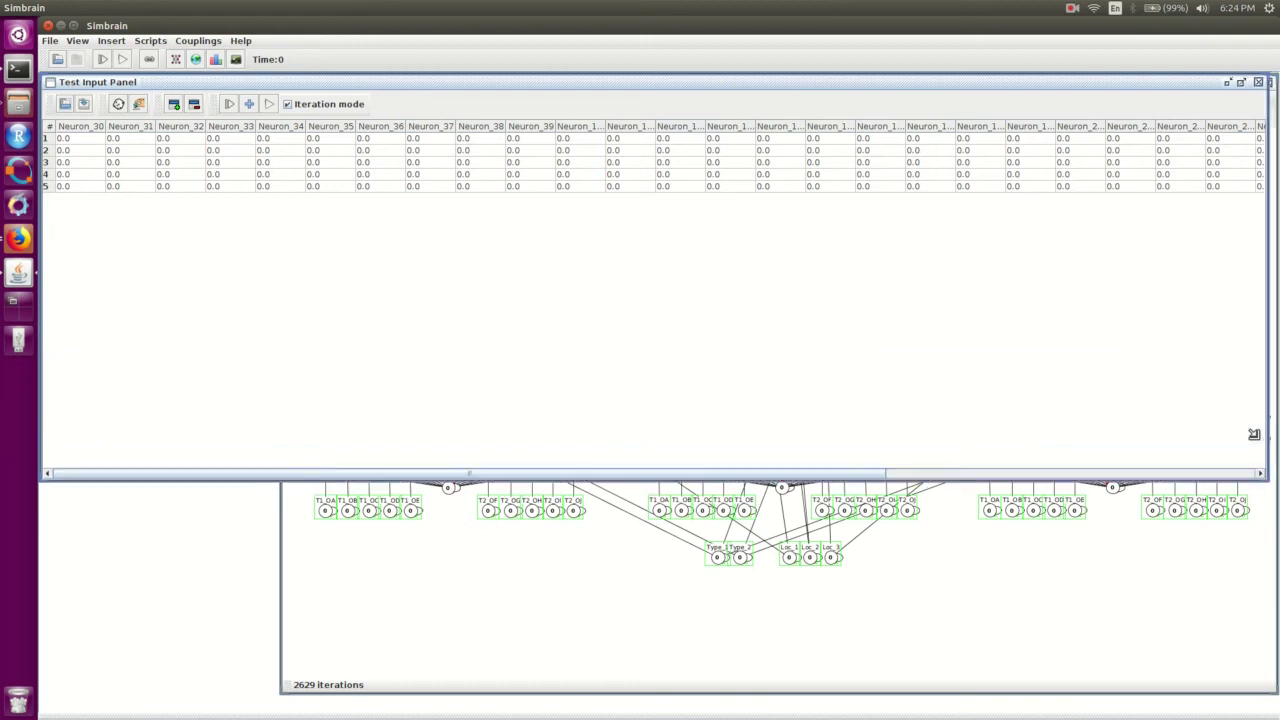
left_click_drag(1254, 434, 1258, 437)
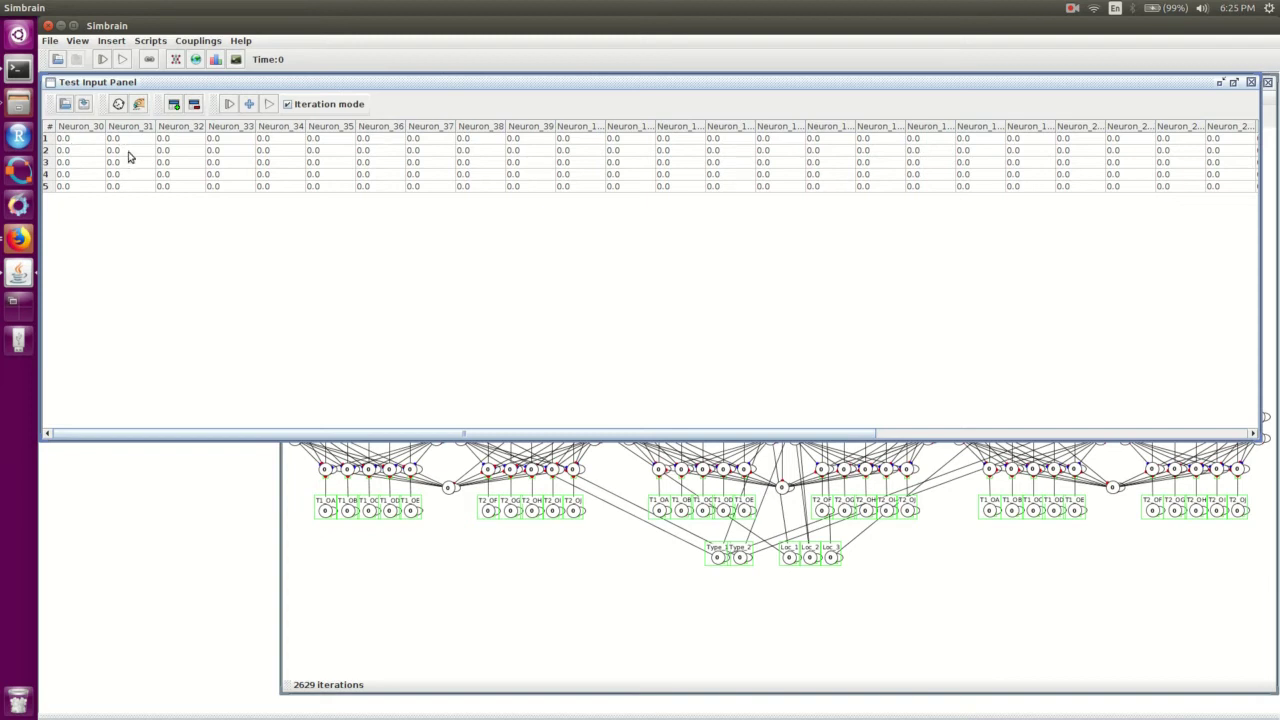
left_click(65, 104)
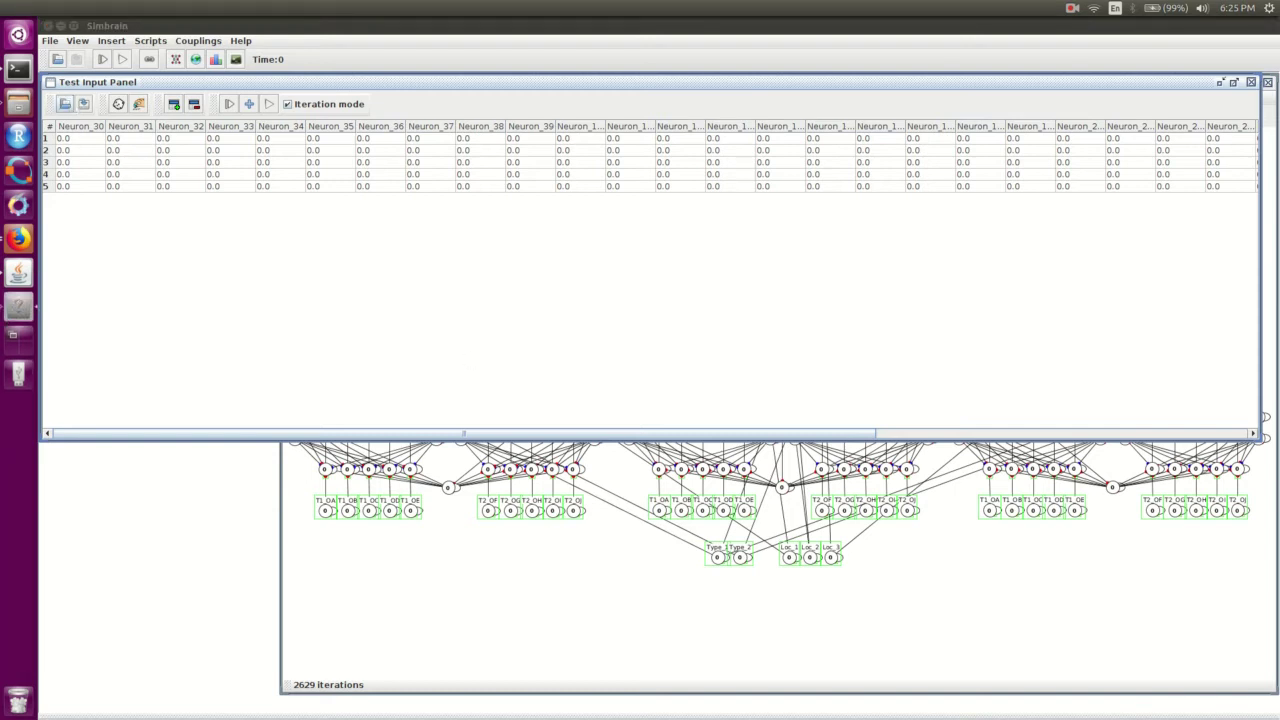
left_click_drag(5, 43, 550, 114)
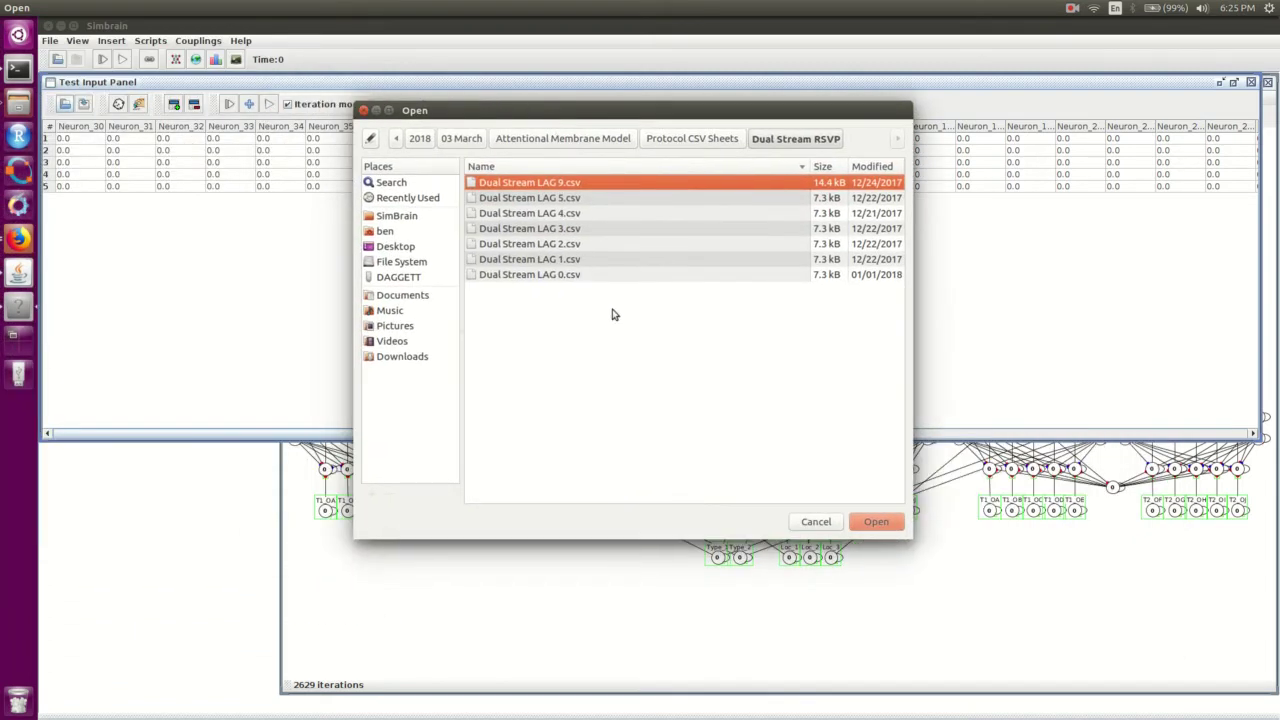
left_click(696, 139)
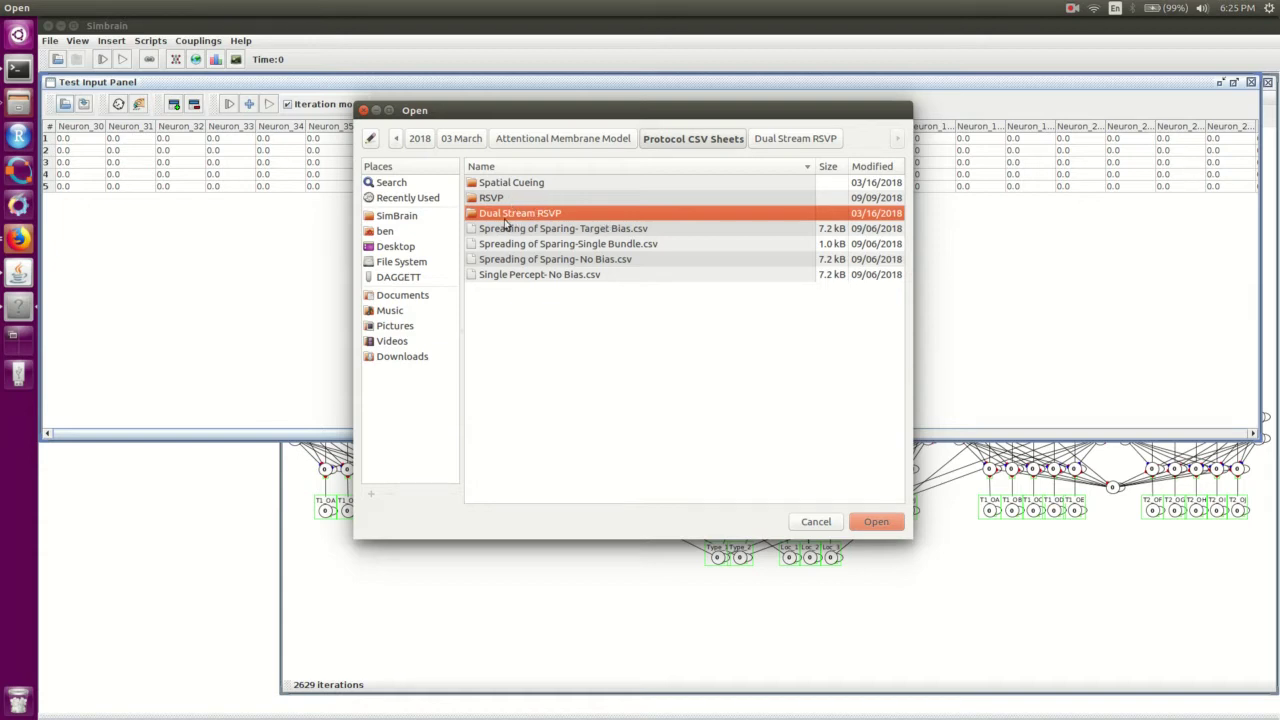
Point out the Spatial Cueing, RSVP and Dual Stream RSVP protocol folders by selecting each one in turn
left_click(509, 184)
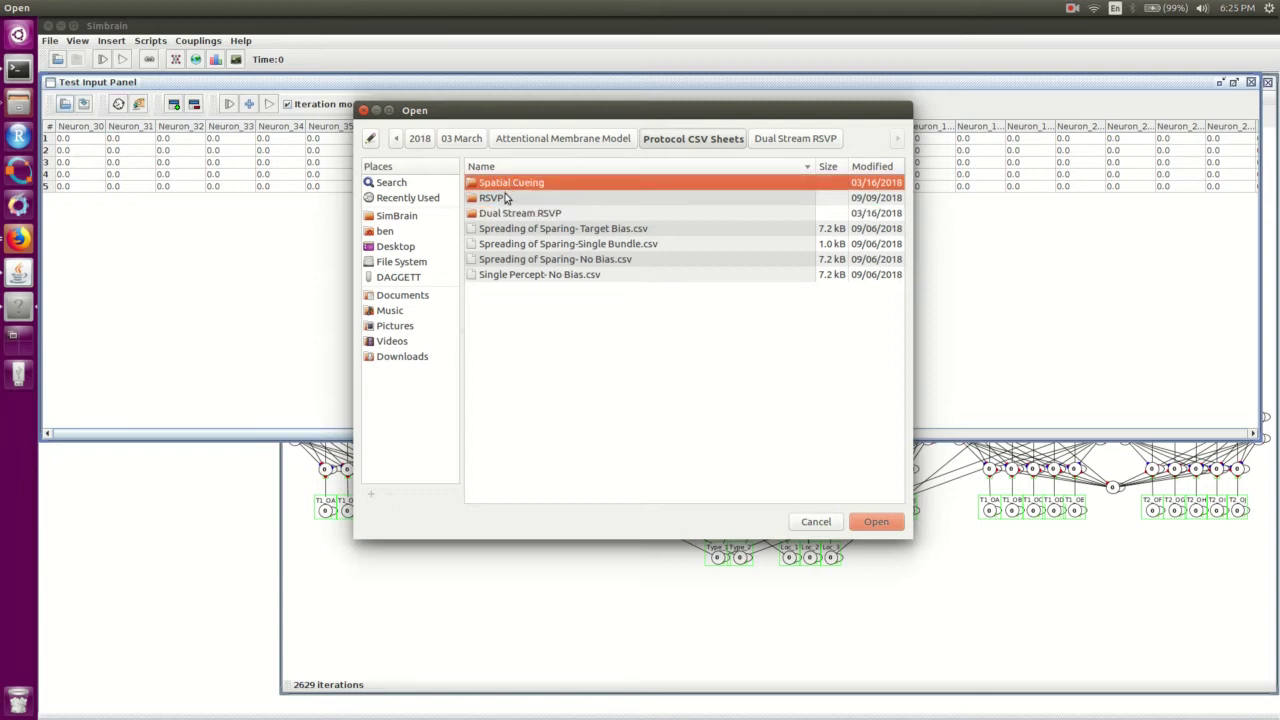
left_click(506, 197)
left_click(513, 183)
left_click(504, 201)
left_click(511, 217)
left_click(508, 198)
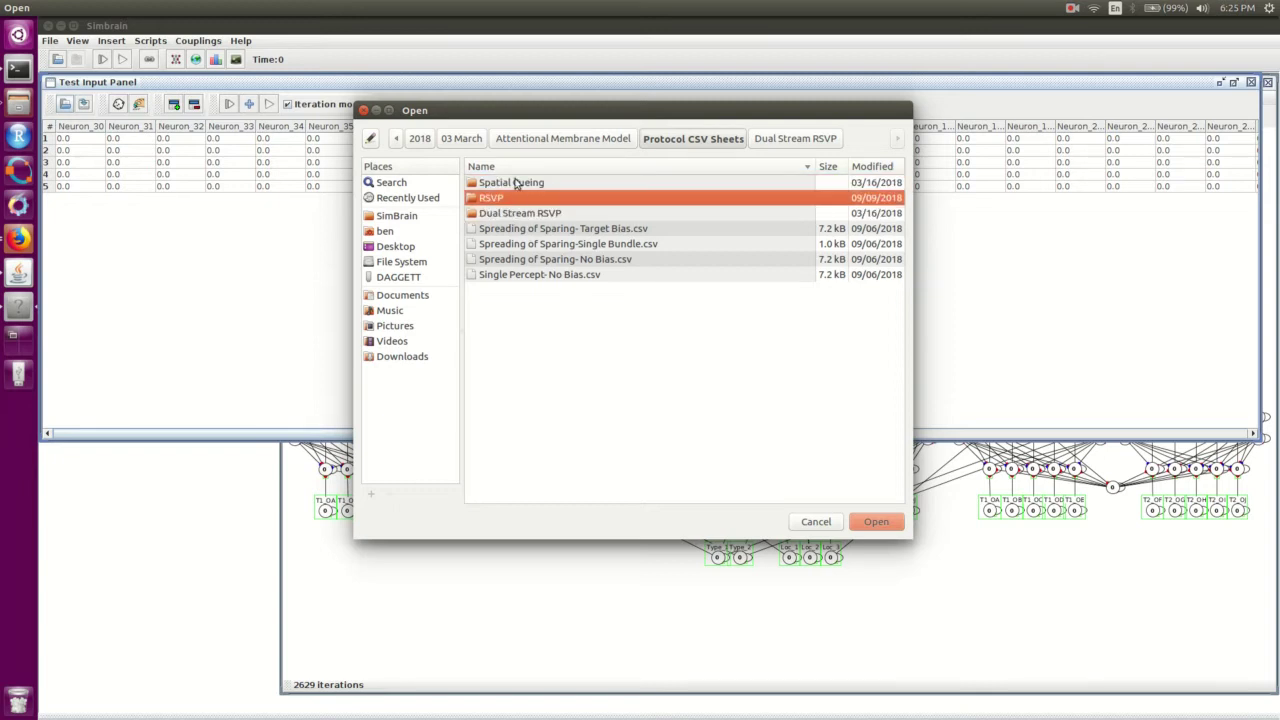
left_click(517, 183)
left_click(511, 200)
left_click(513, 214)
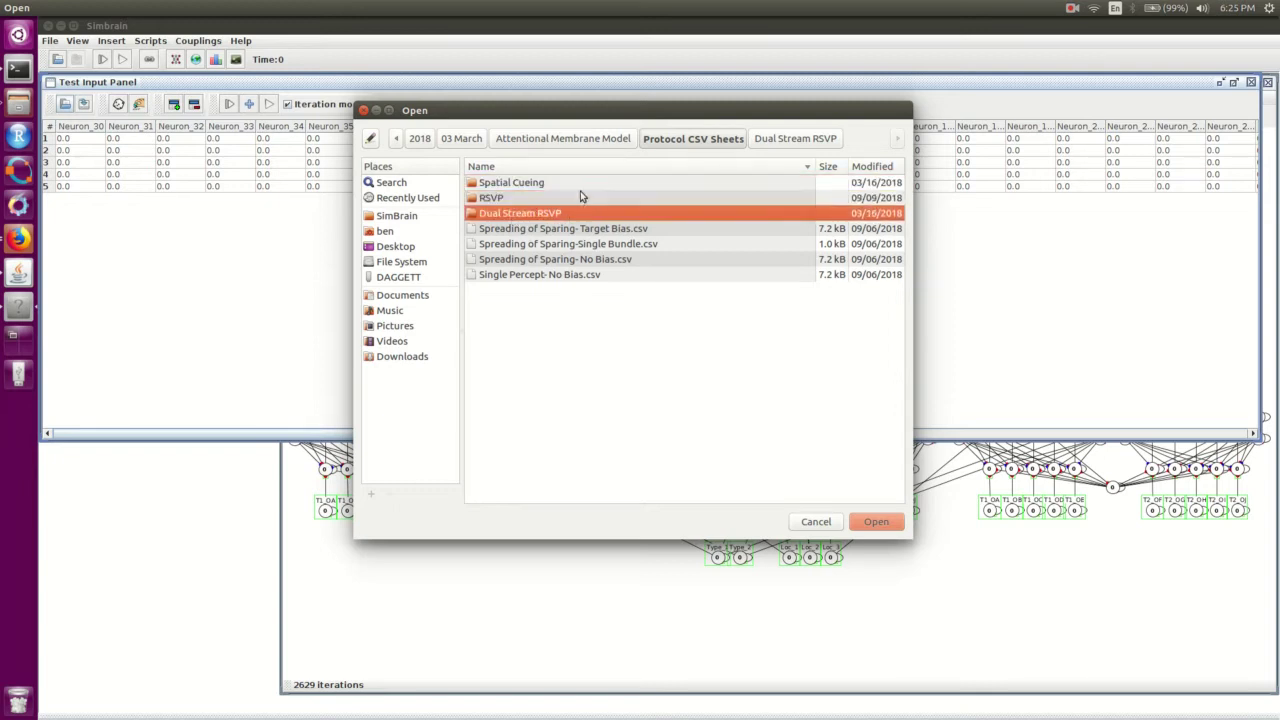
Examine the CSV files in the Spatial Cueing and RSVP folders, finishing in the Dual Stream RSVP folder
double_click(513, 184)
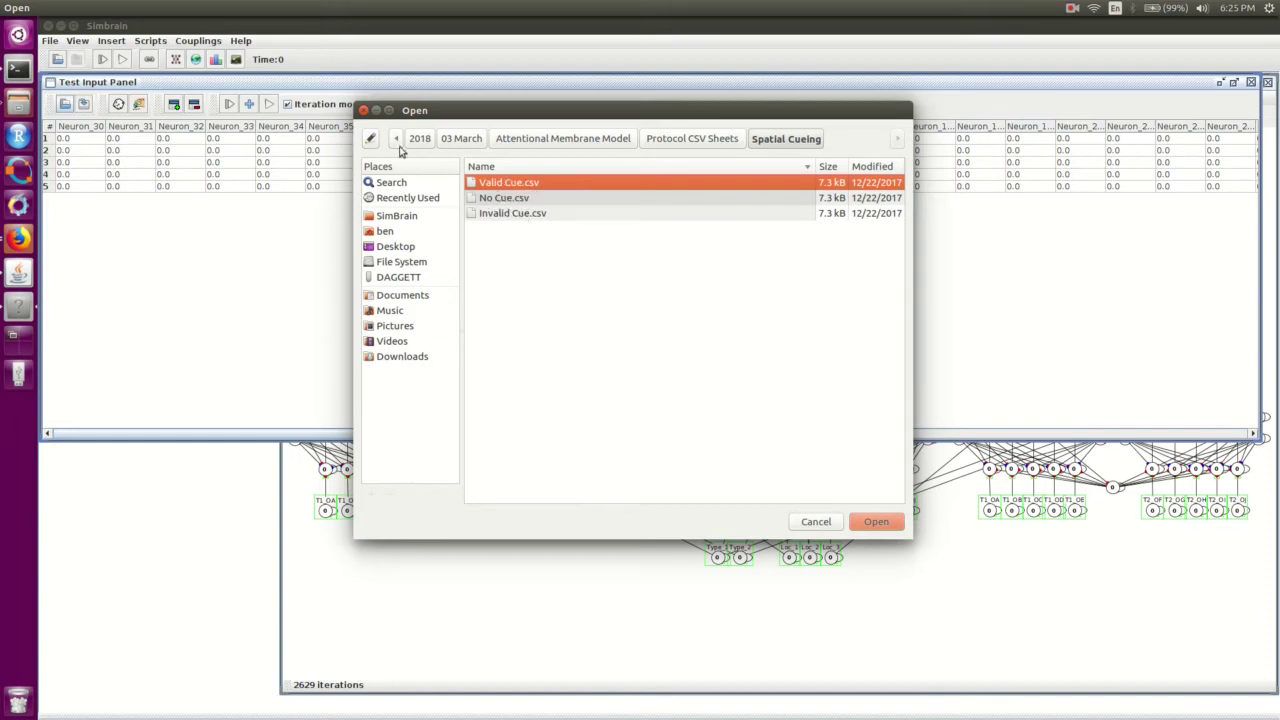
left_click(678, 145)
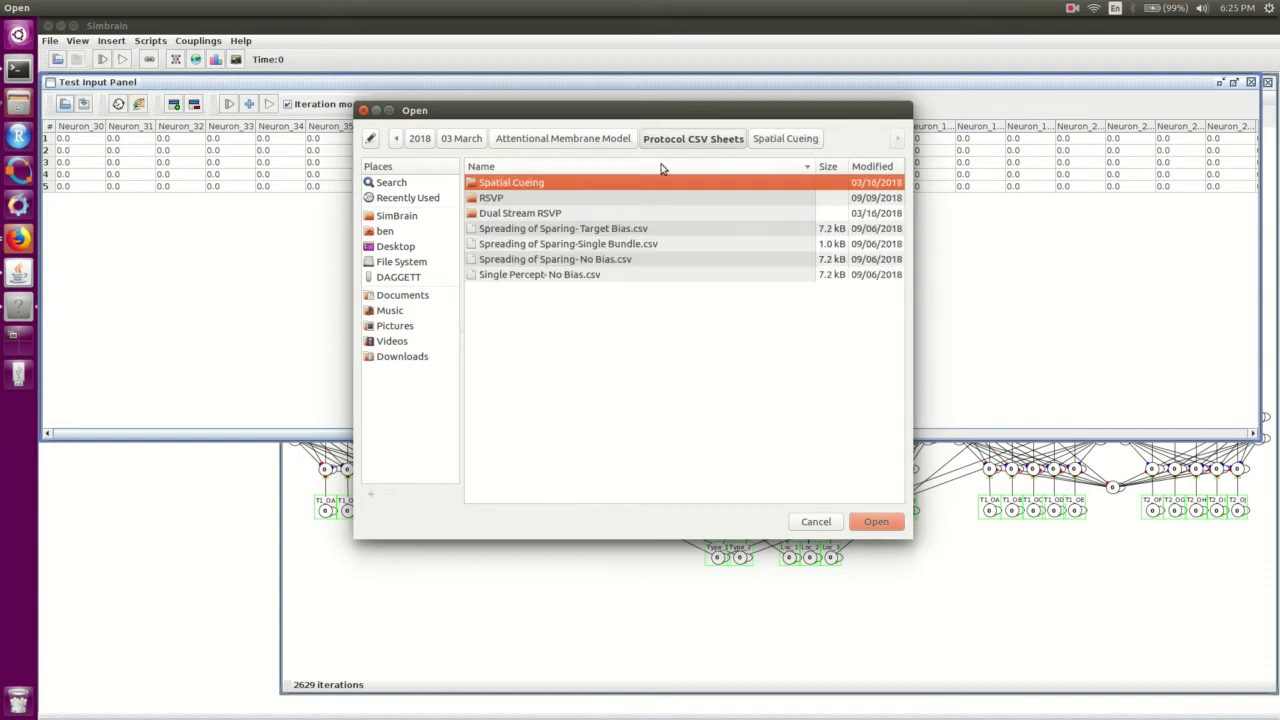
double_click(500, 200)
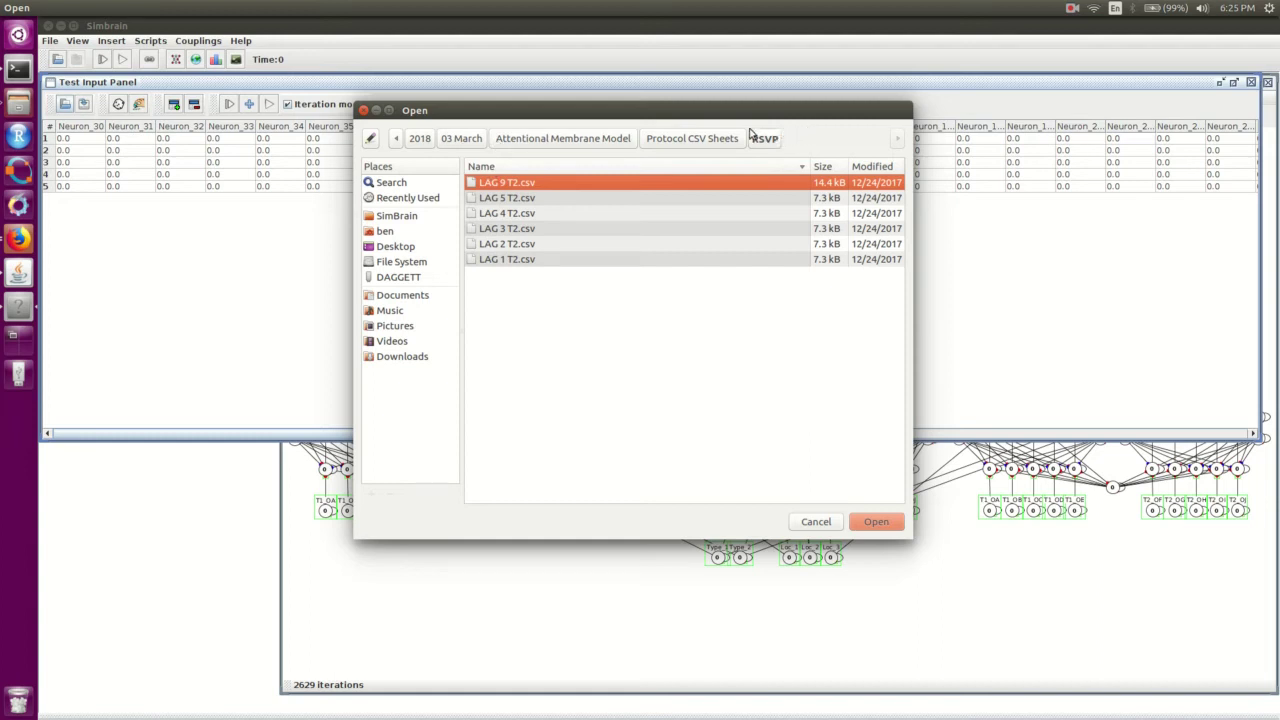
left_click(716, 140)
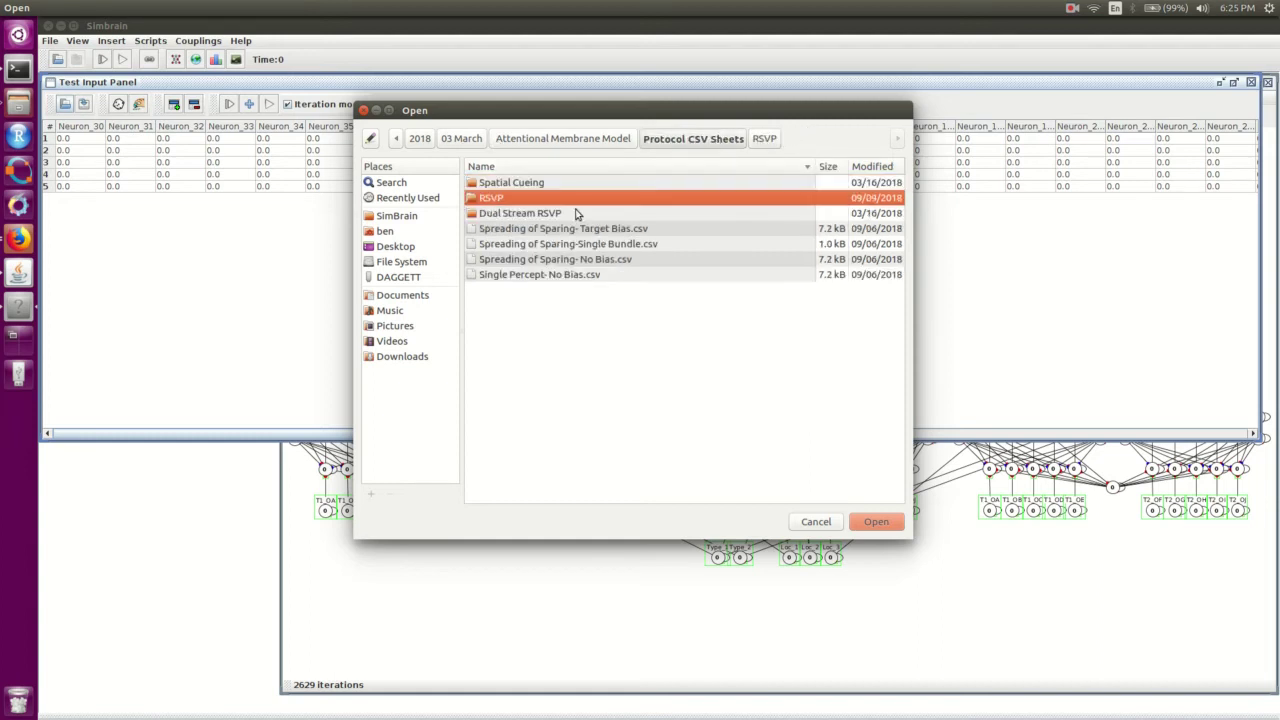
double_click(526, 215)
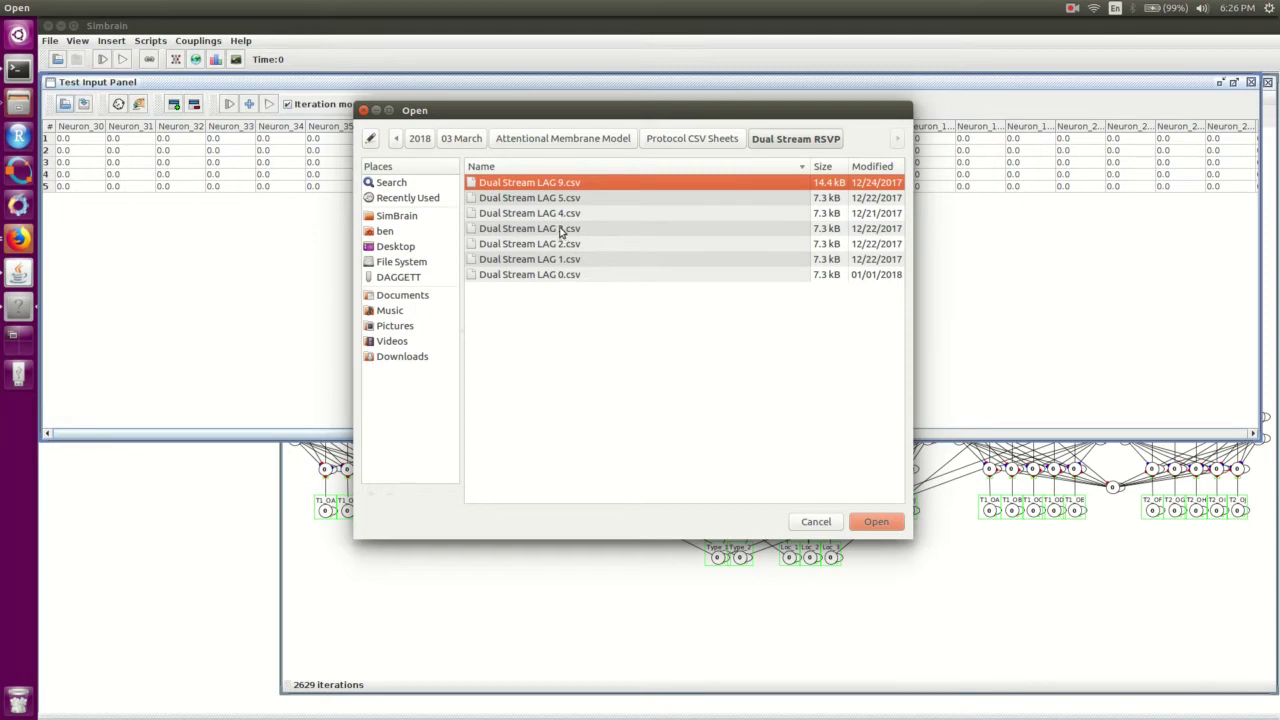
Load Dual Stream LAG 3.csv into the Test Input Panel, enlarge the panel to nearly full workspace height and look through its rows
double_click(561, 229)
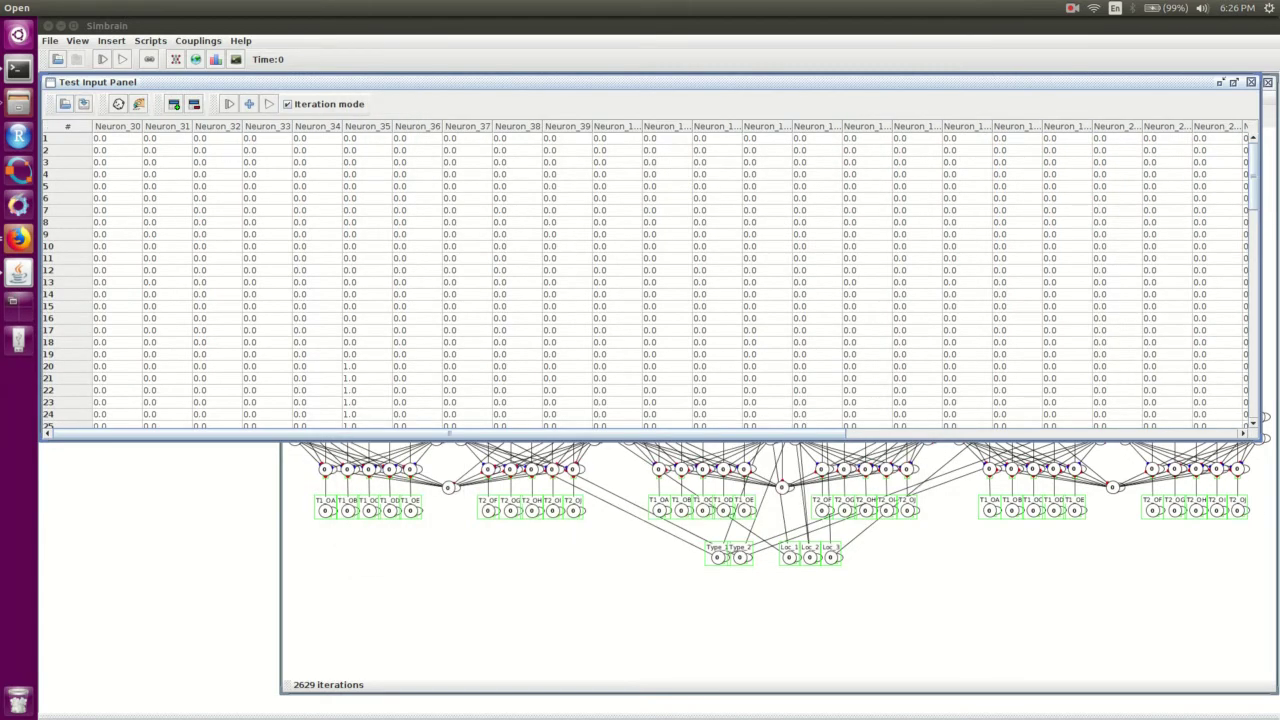
left_click_drag(1251, 435, 1263, 690)
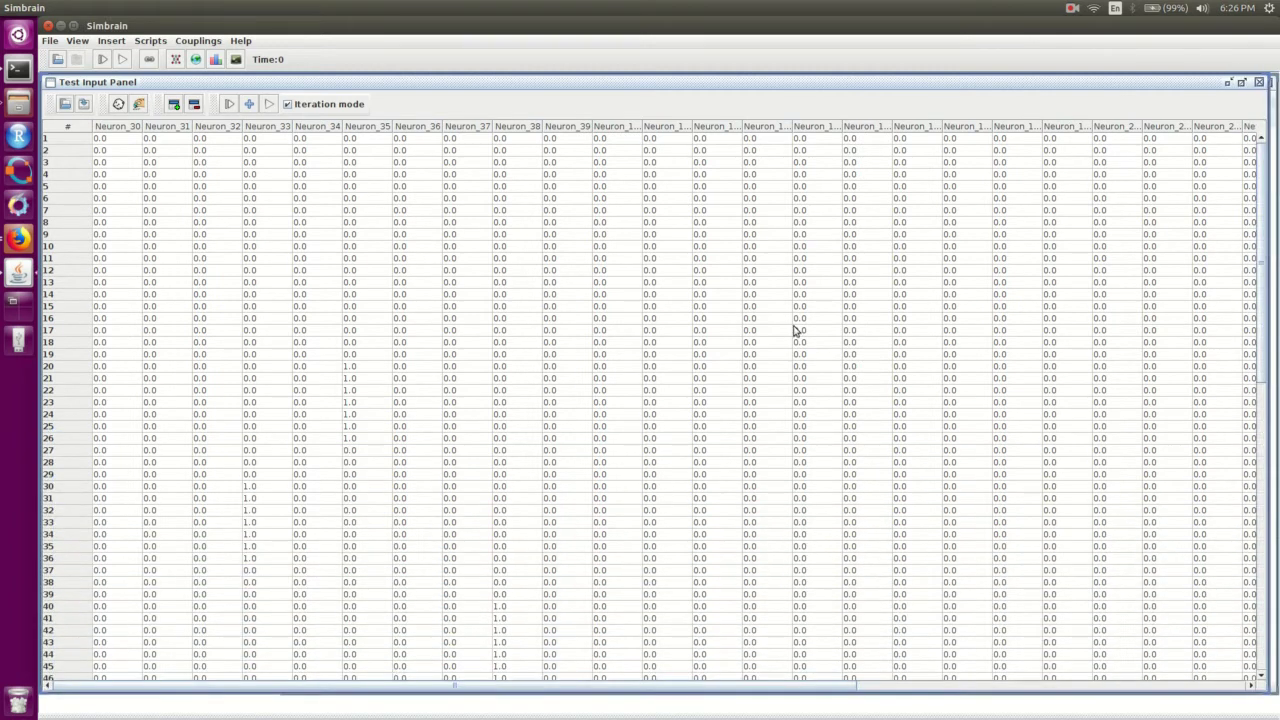
scroll(1266, 170, "down", 10)
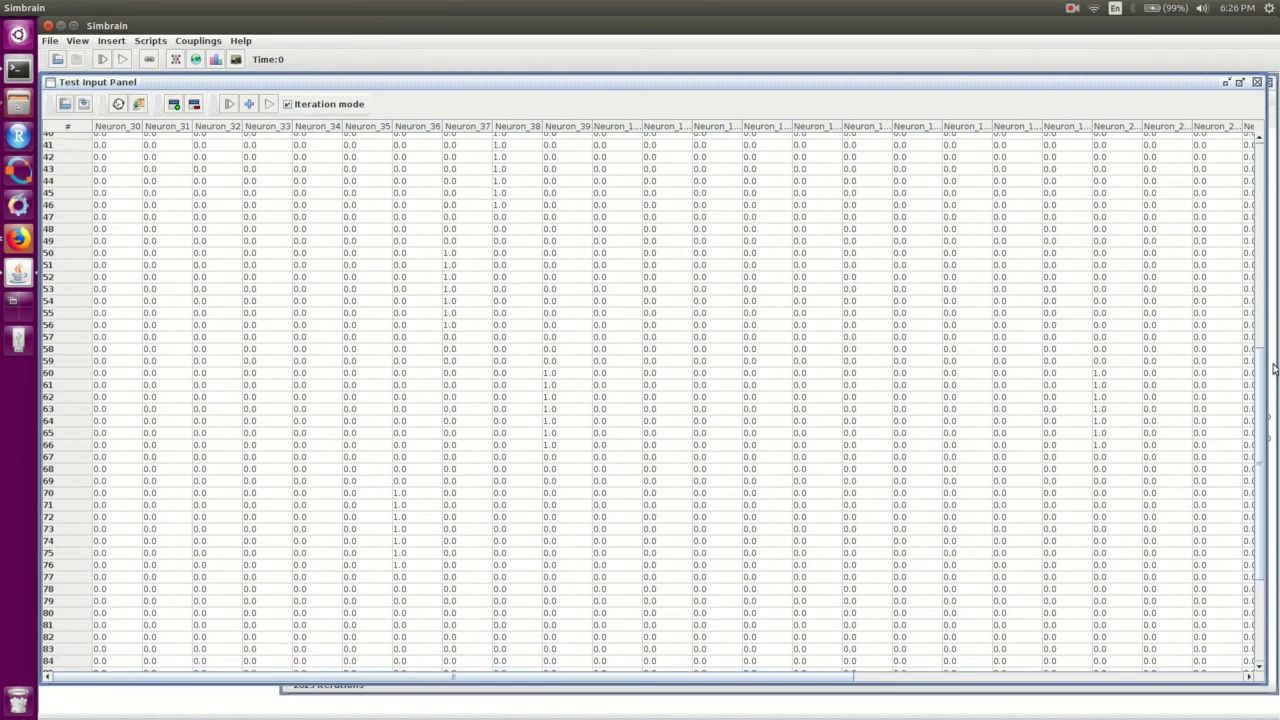
scroll(1273, 370, "up", 10)
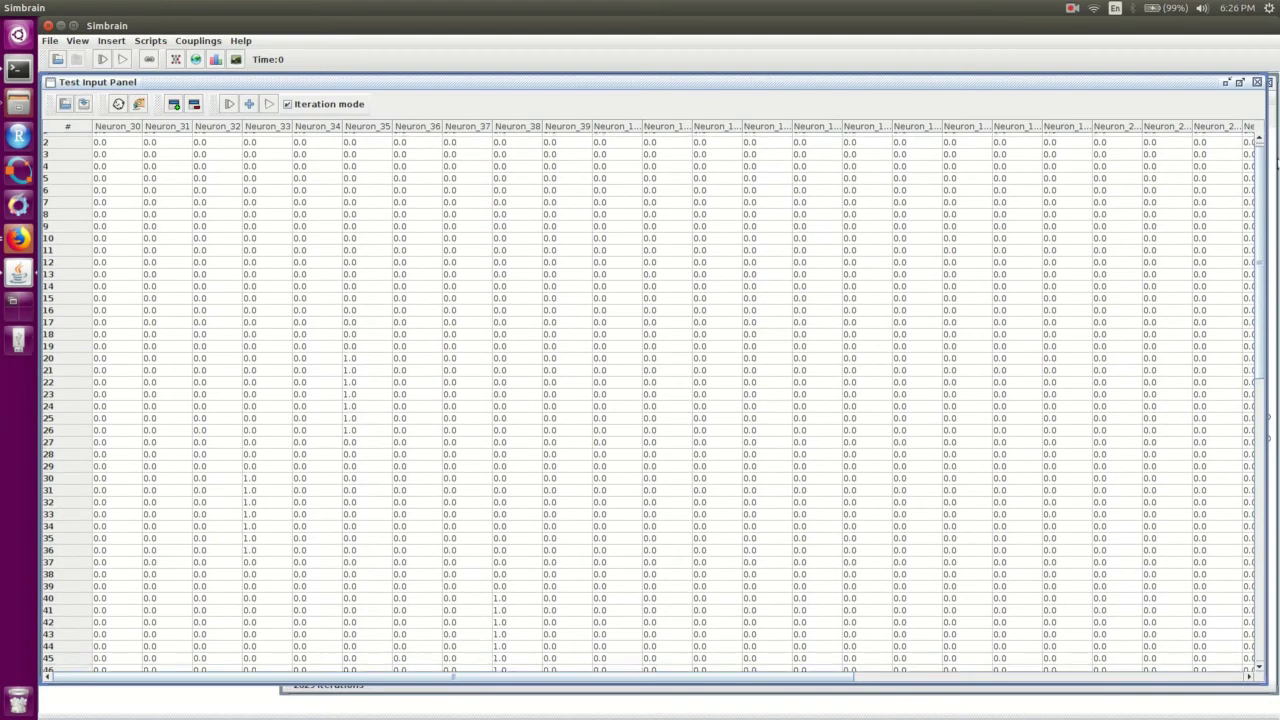
scroll(1274, 160, "up", 1)
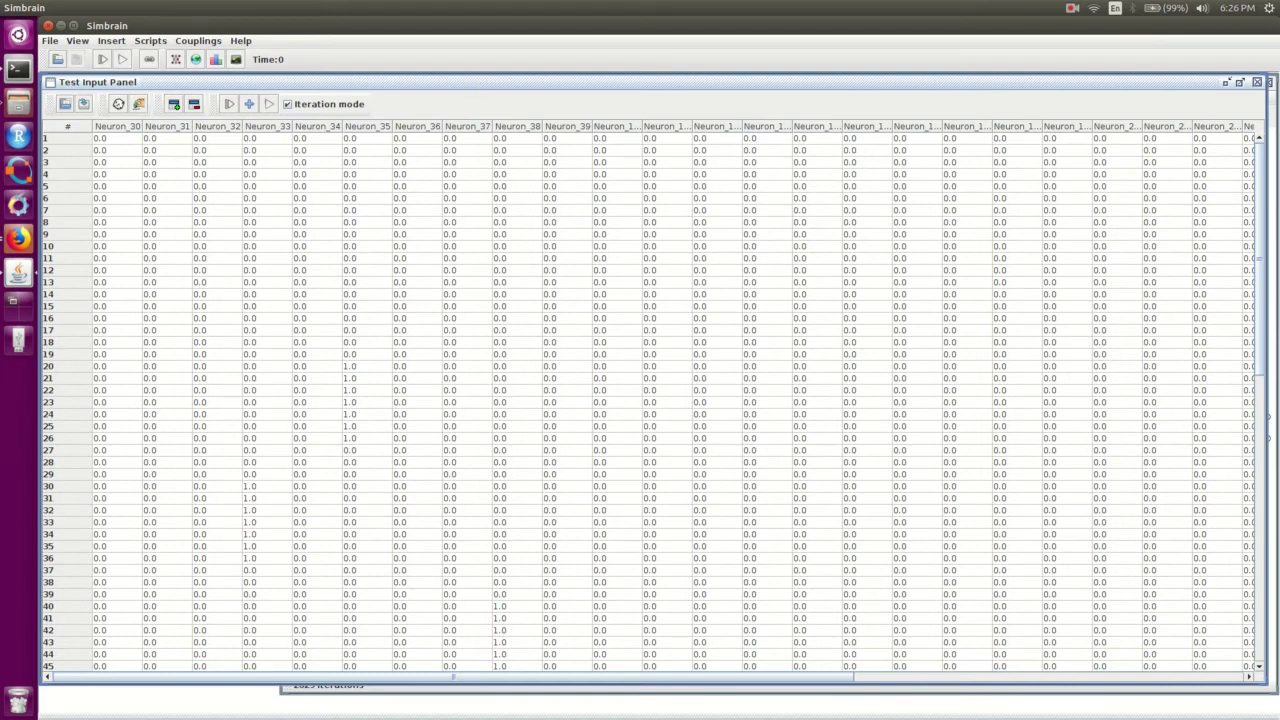
Shrink the Test Input Panel to fit beside the network and move the Type and Loc neurons above the bundles
left_click_drag(1245, 682, 274, 507)
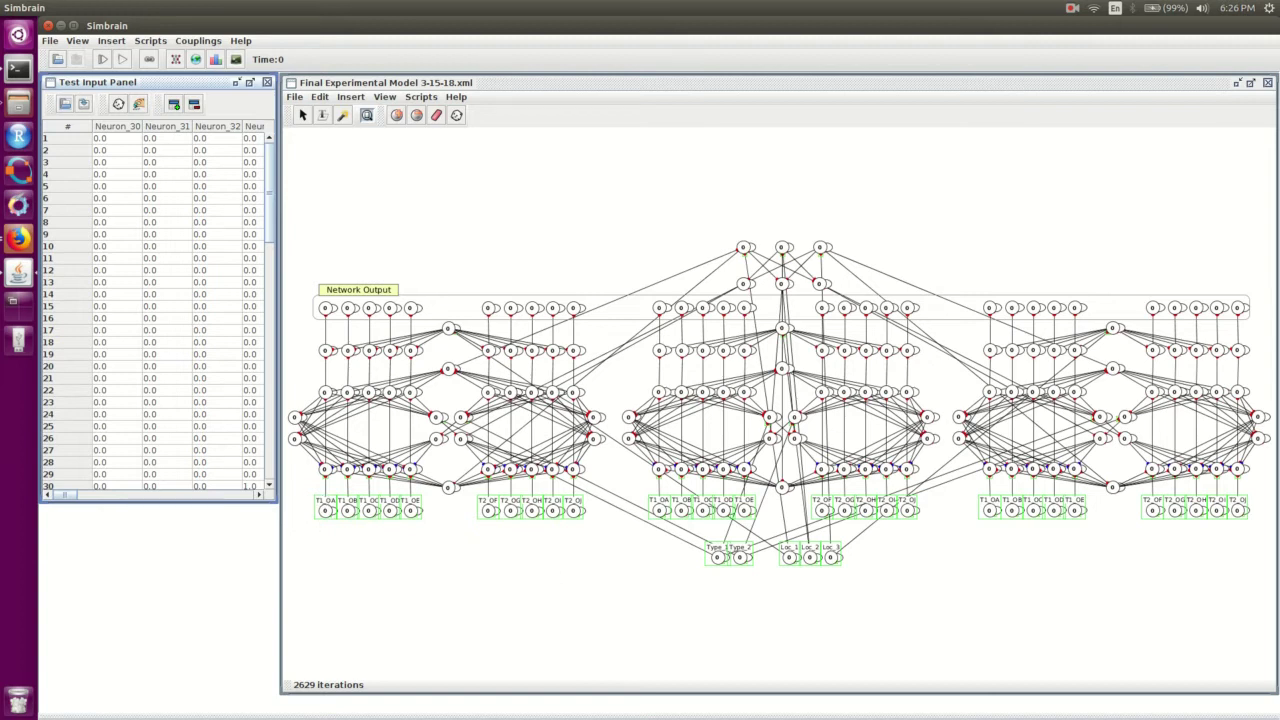
left_click(862, 603)
left_click_drag(862, 601, 697, 550)
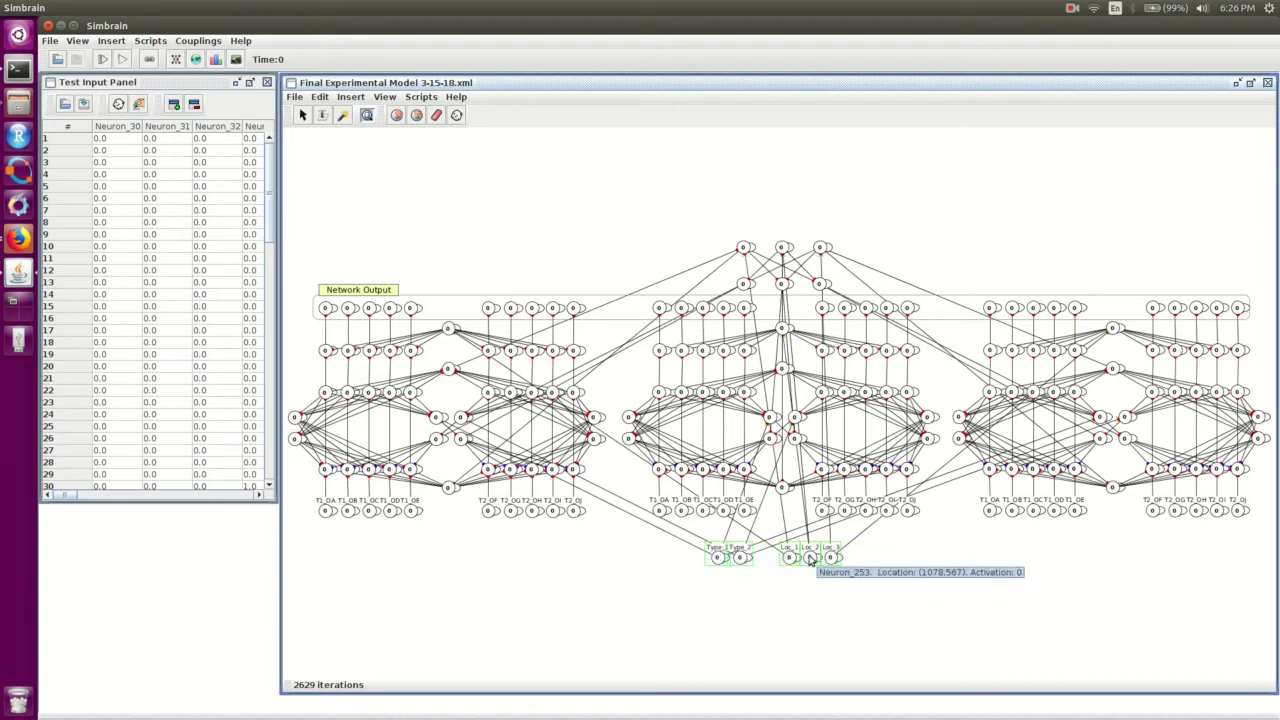
left_click_drag(811, 565, 812, 219)
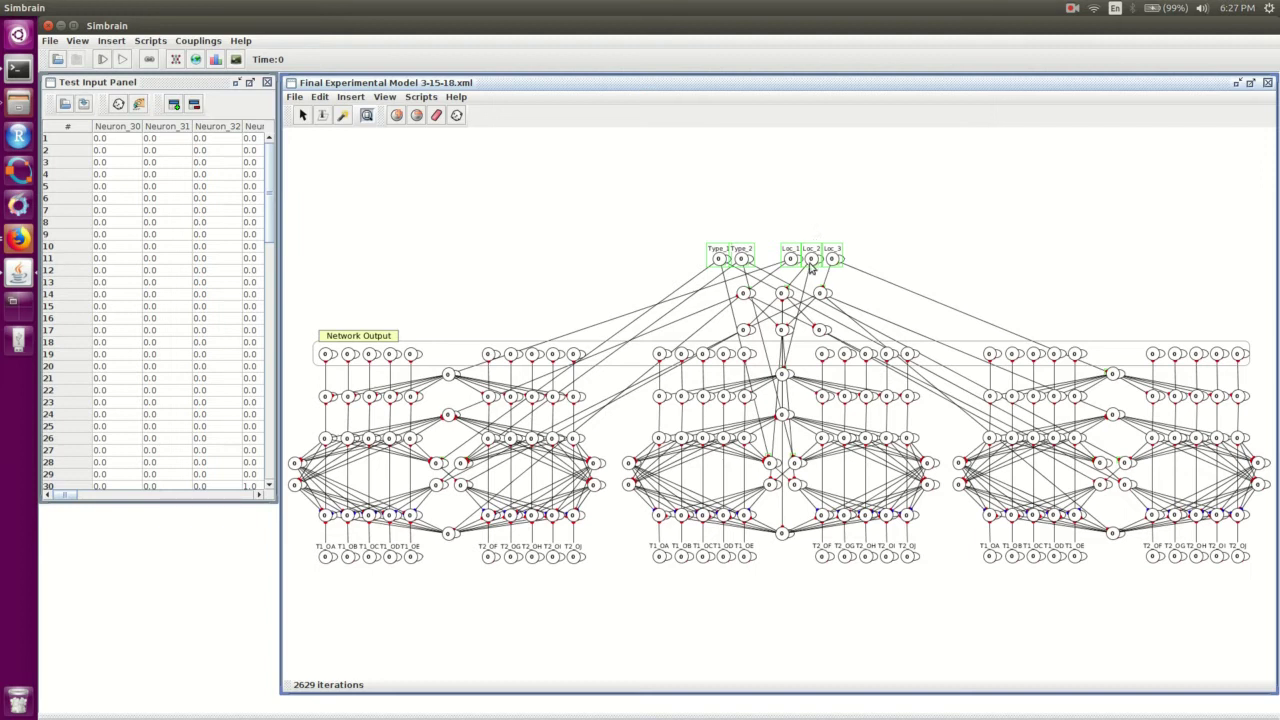
mouse_move(811, 266)
left_click_drag(292, 541, 1246, 580)
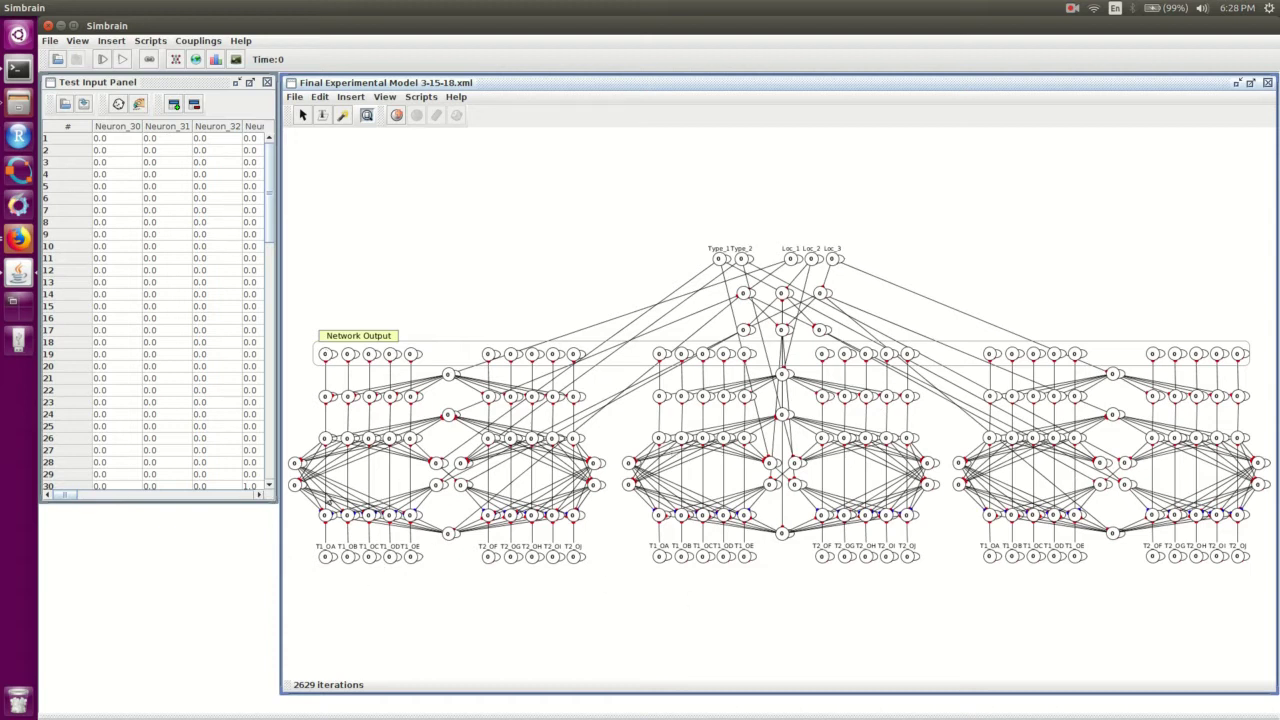
Widen the Test Input Panel and relate the Neuron_35 value in row 21 to the first bundle's T2 input neurons
left_click_drag(266, 497, 641, 536)
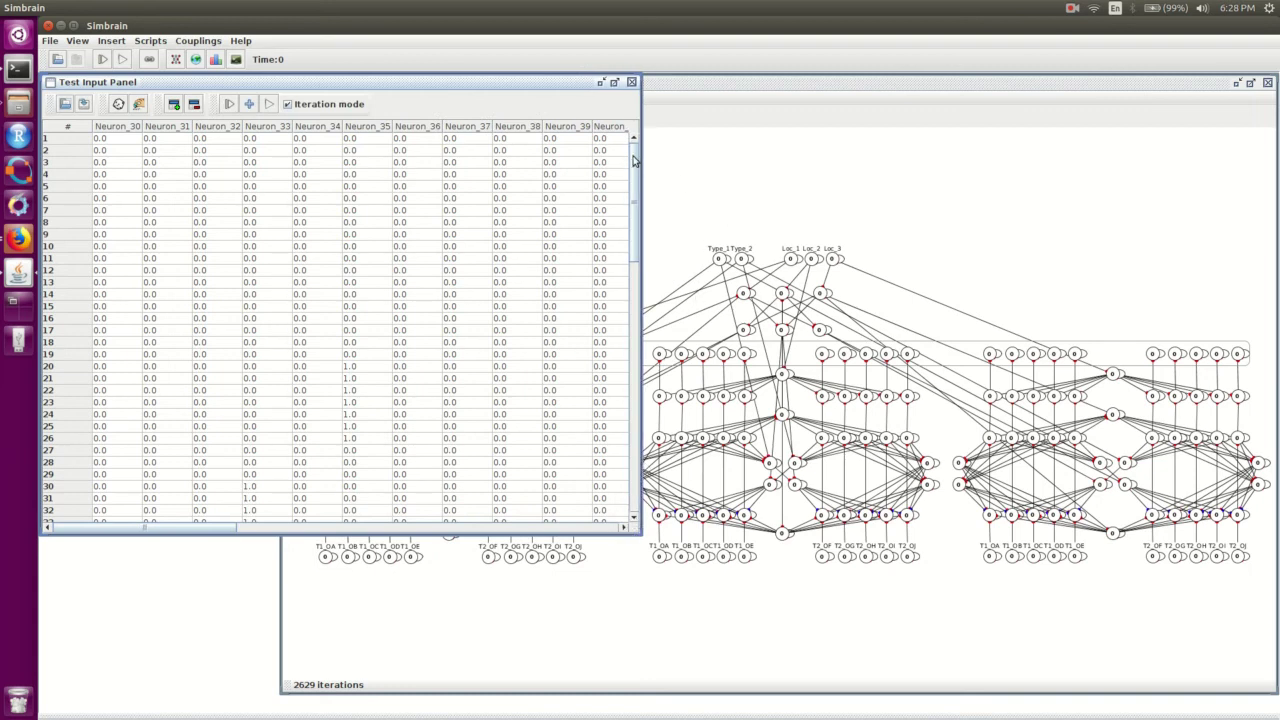
scroll(637, 173, "down", 1)
scroll(637, 173, "up", 2)
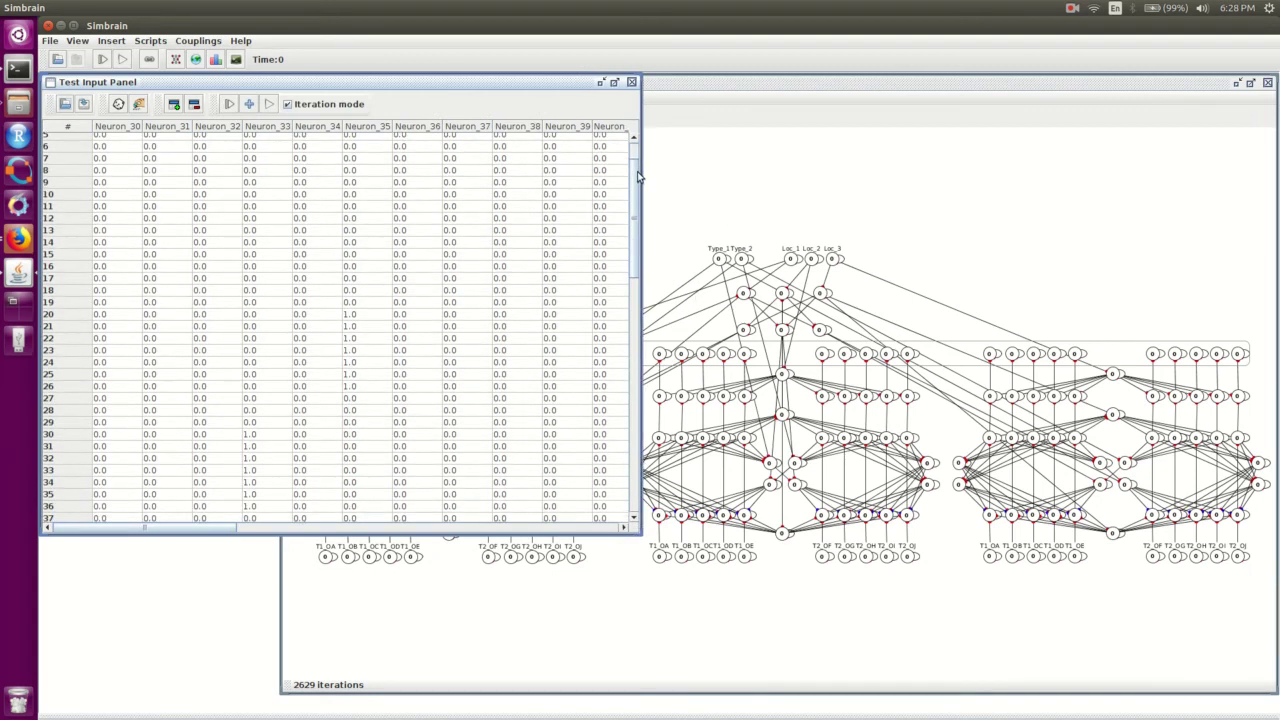
left_click(380, 296)
left_click(356, 344)
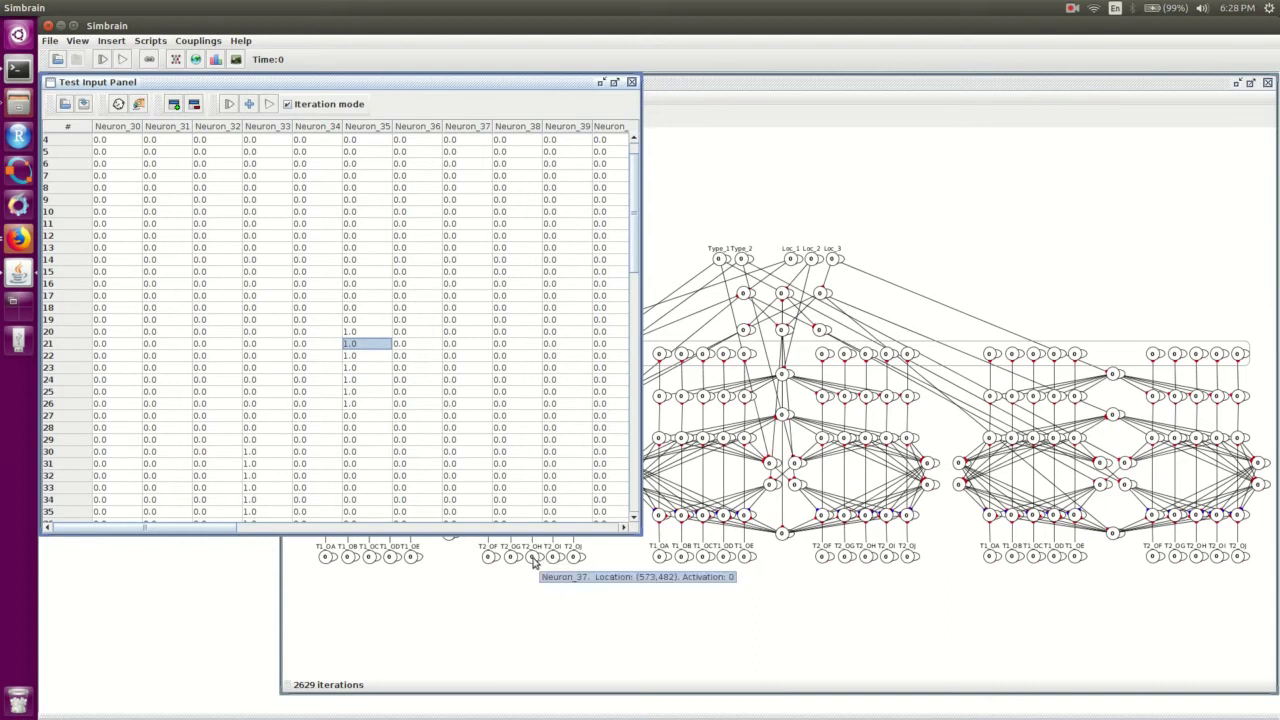
mouse_move(488, 561)
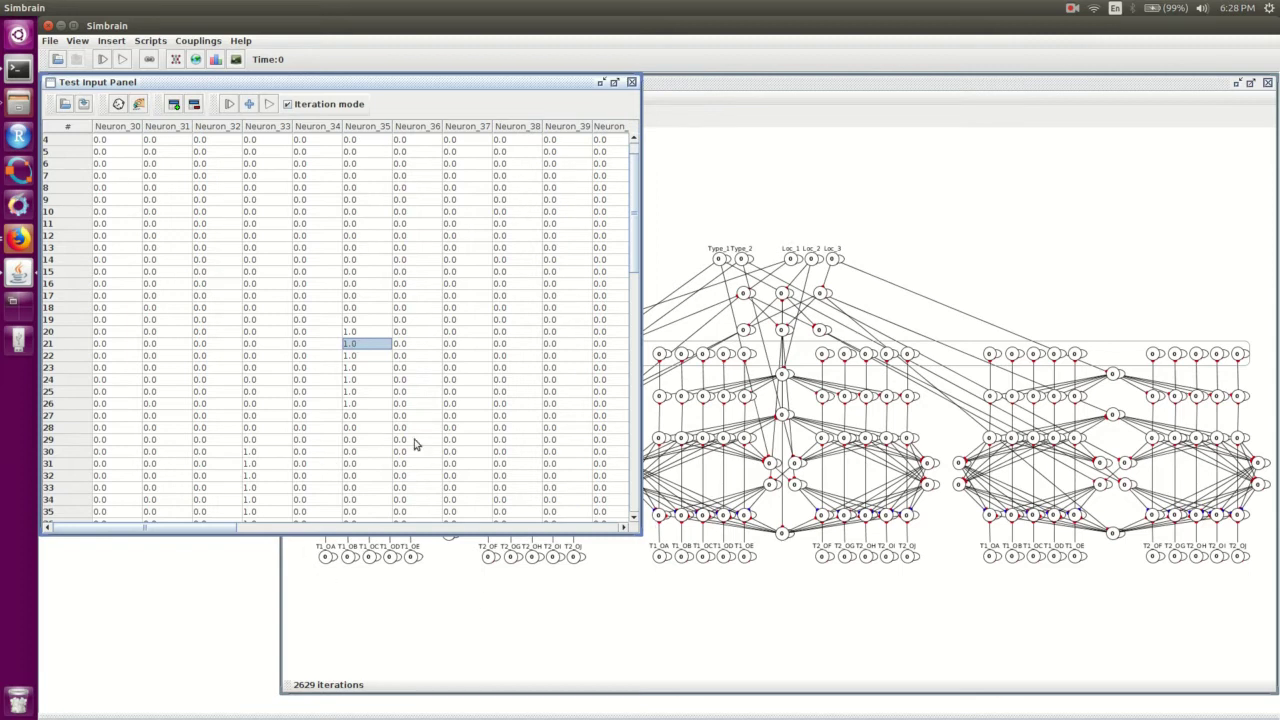
Point out the Neuron_35 input values one by one from row 20 to row 26
left_click(355, 331)
left_click(355, 343)
left_click(357, 356)
left_click(357, 367)
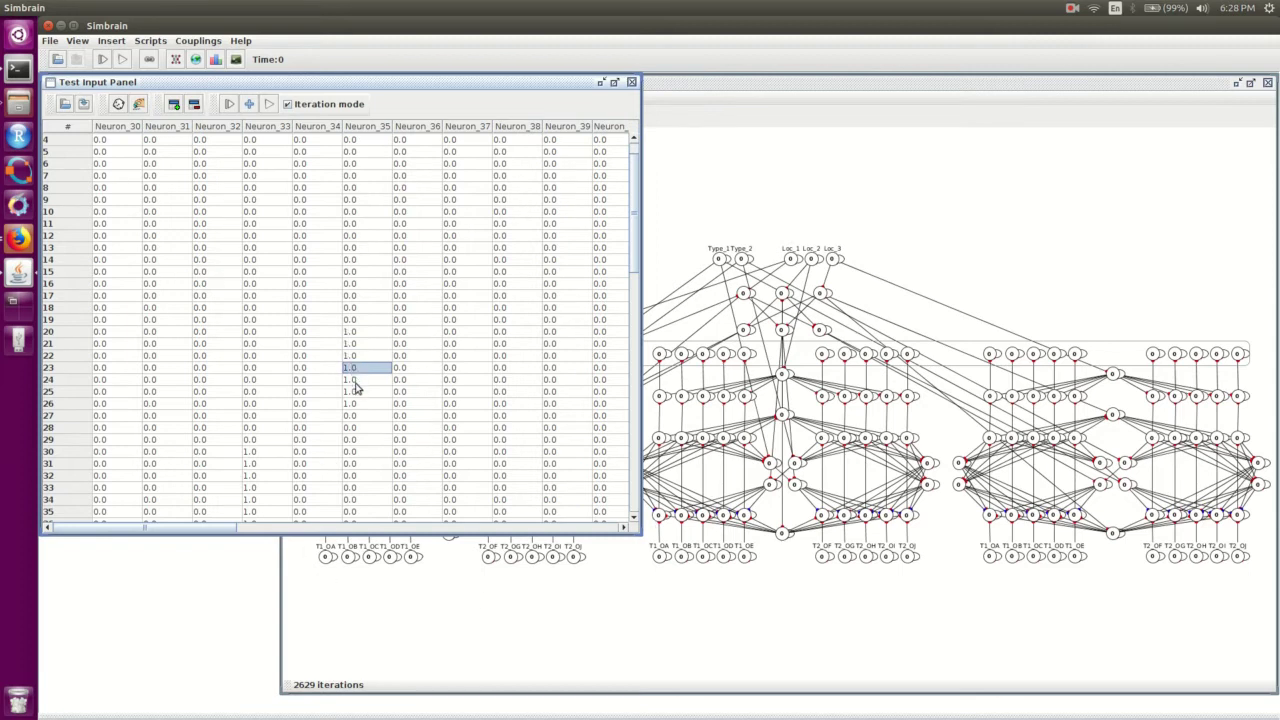
left_click(357, 379)
left_click(357, 391)
left_click(357, 403)
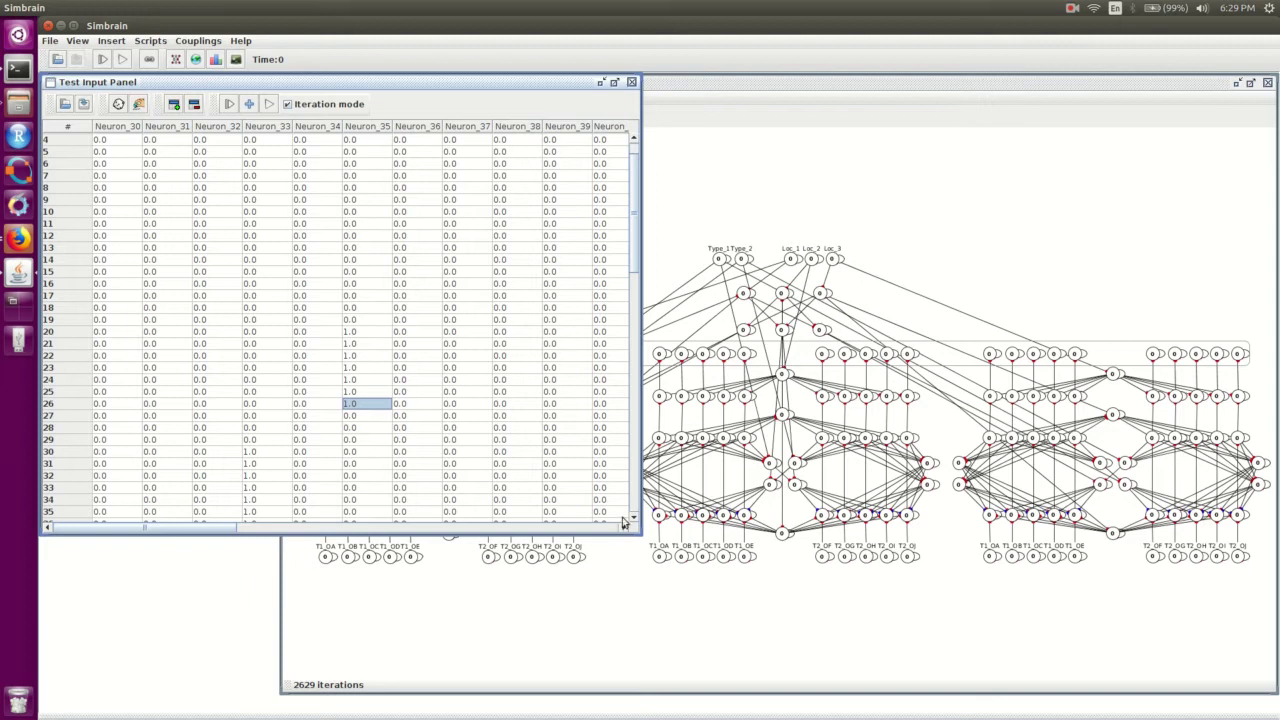
Narrow the Test Input Panel to uncover more of the network and make row 1 the table's current row
left_click_drag(632, 527, 370, 497)
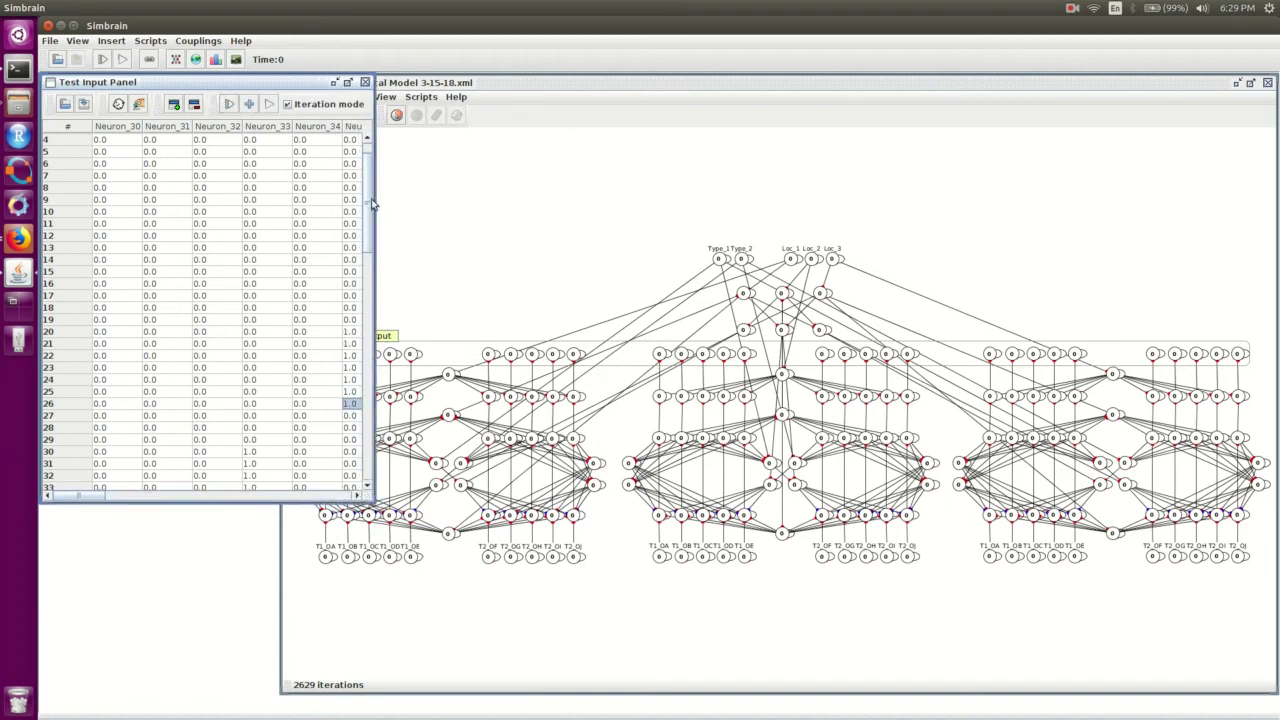
scroll(368, 198, "up", 1)
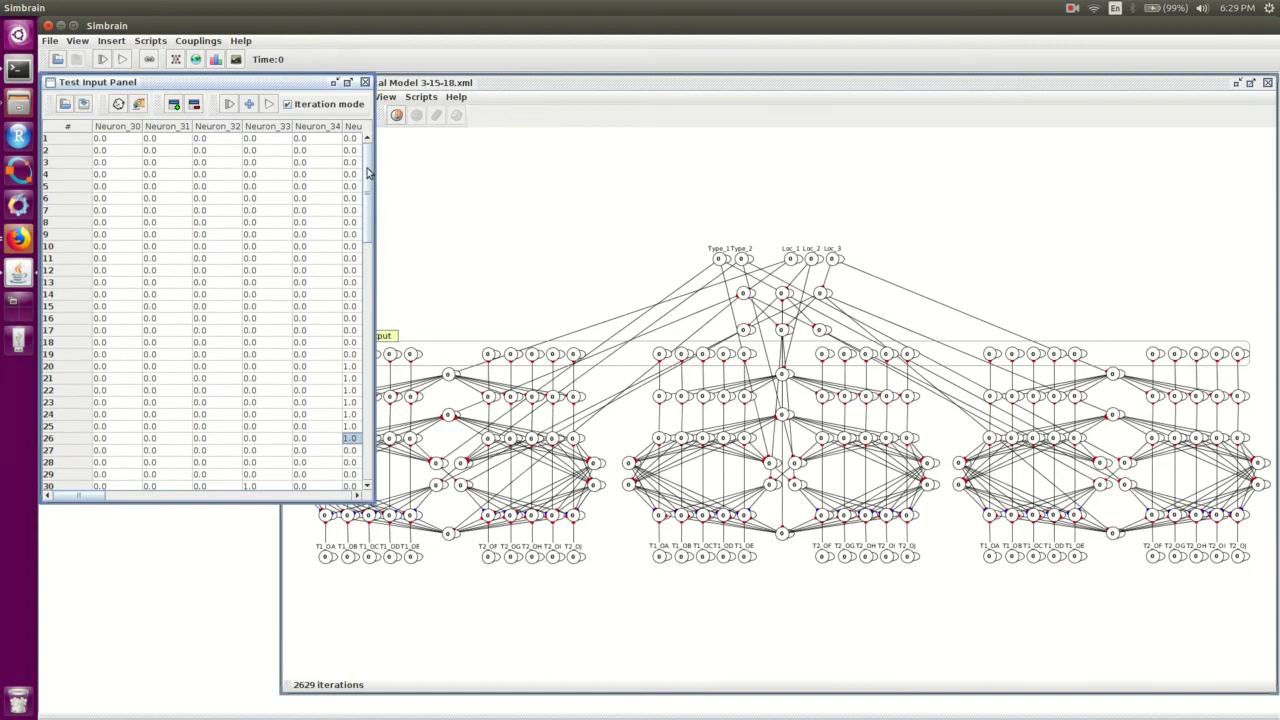
left_click(70, 139)
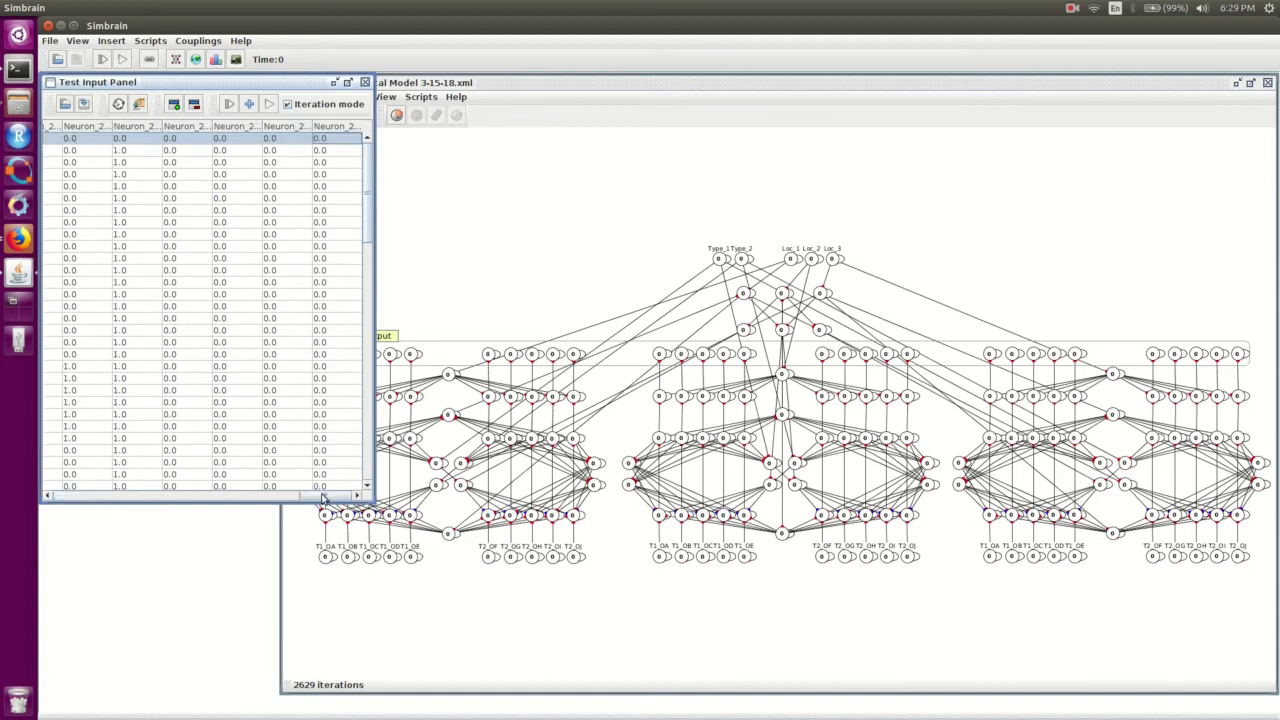
left_click_drag(326, 497, 67, 466)
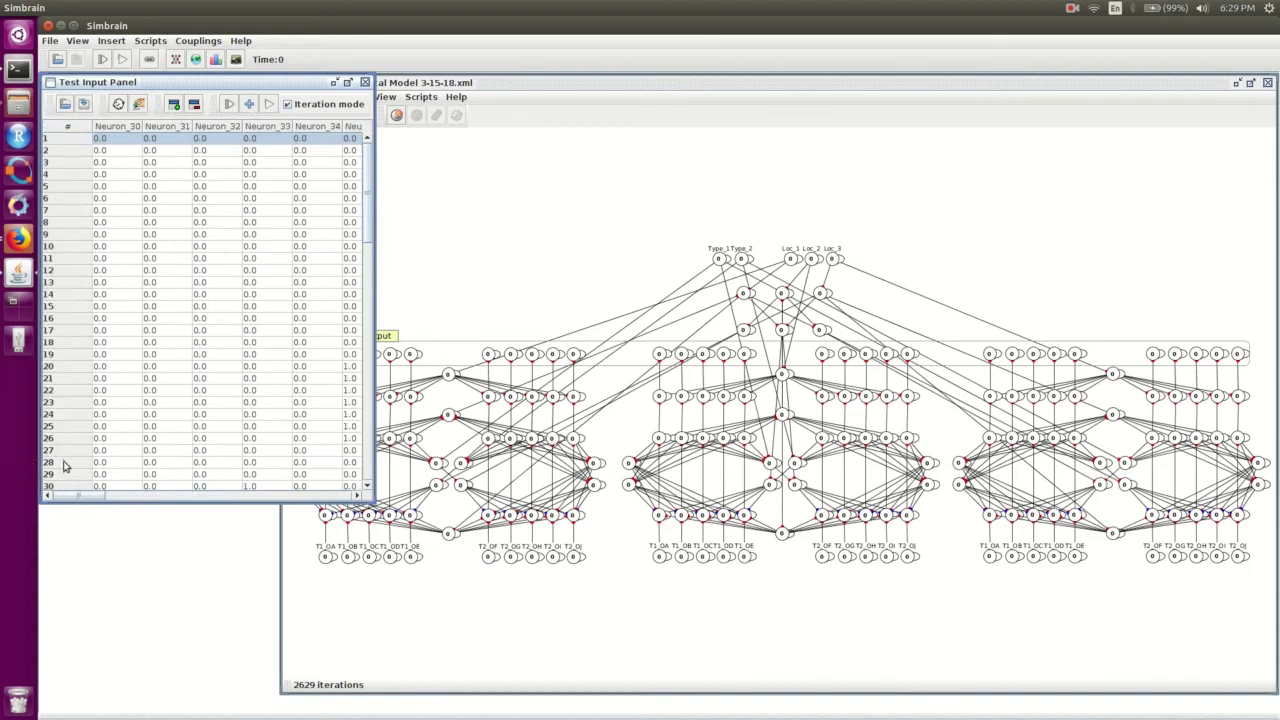
Show the Start Recording option of the Network Output neuron group without starting a recording
right_click(388, 339)
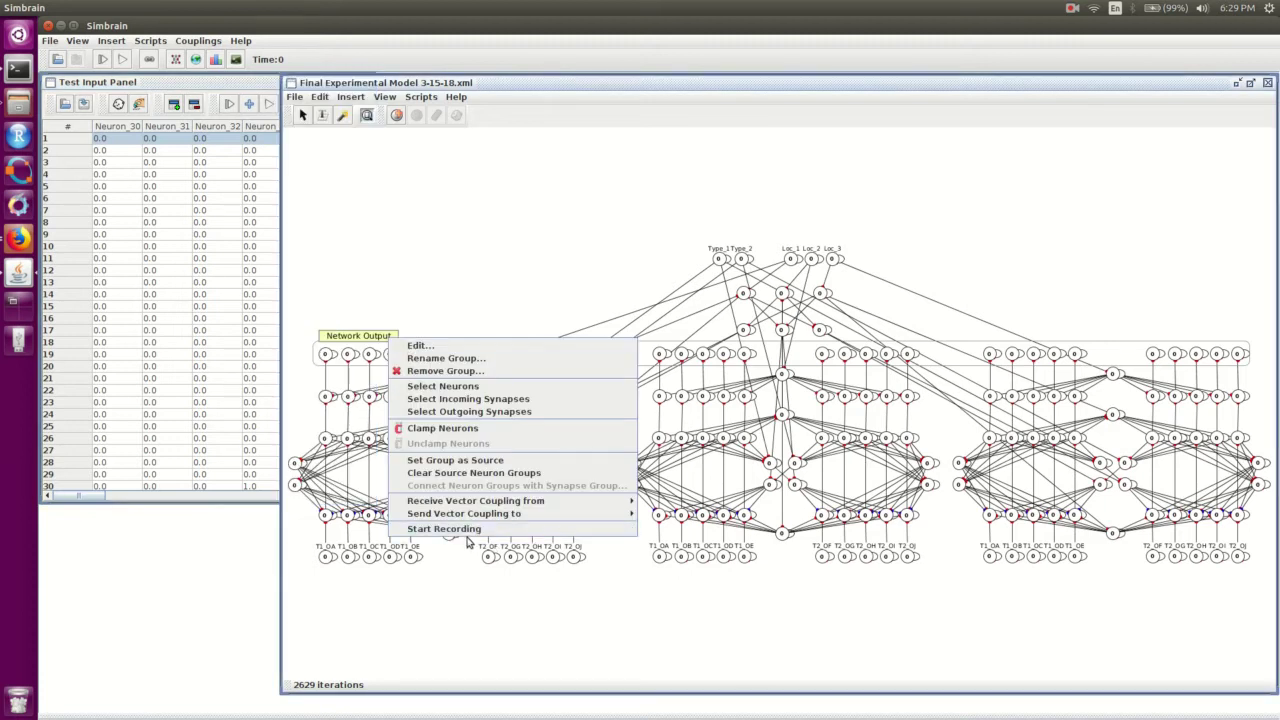
left_click(339, 353)
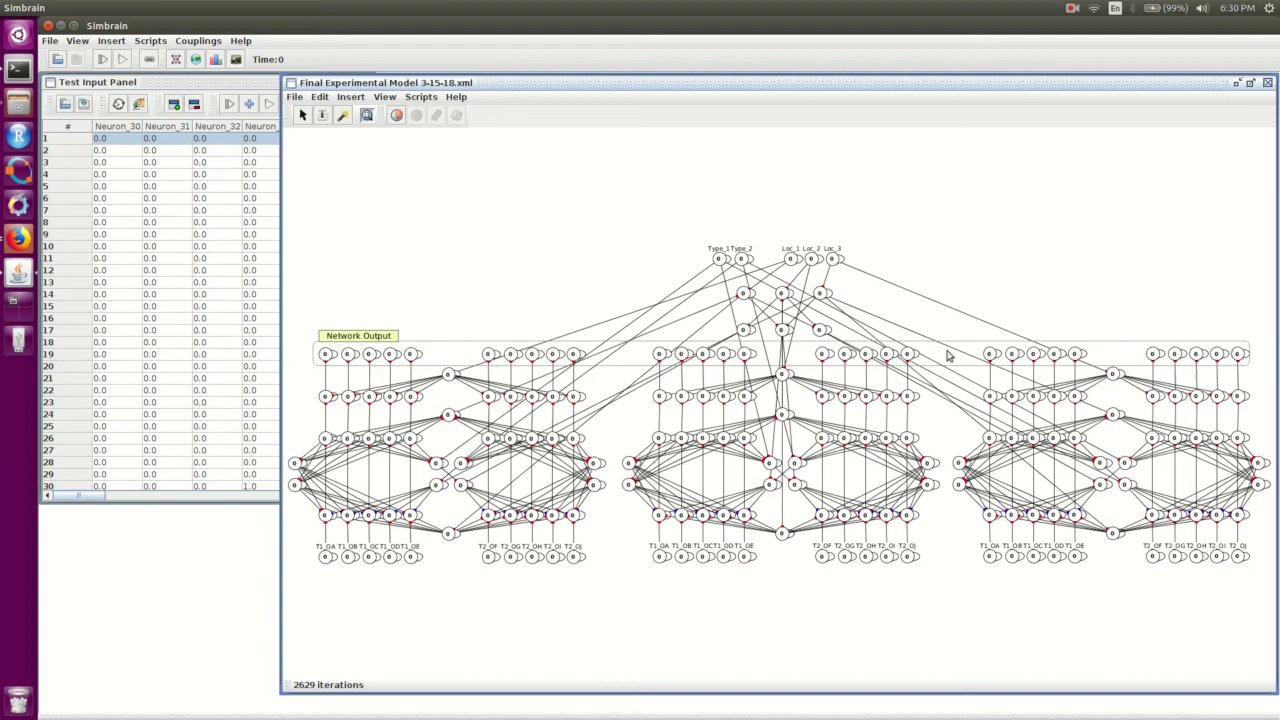
right_click(347, 341)
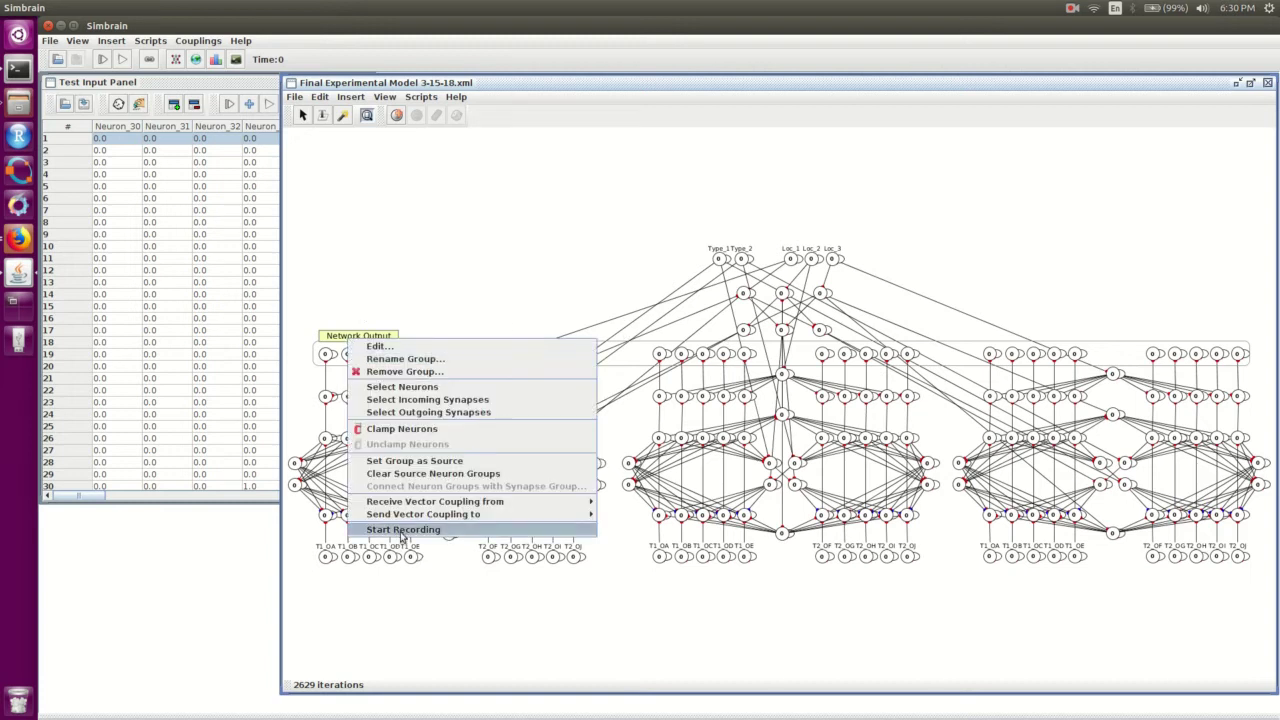
left_click(314, 189)
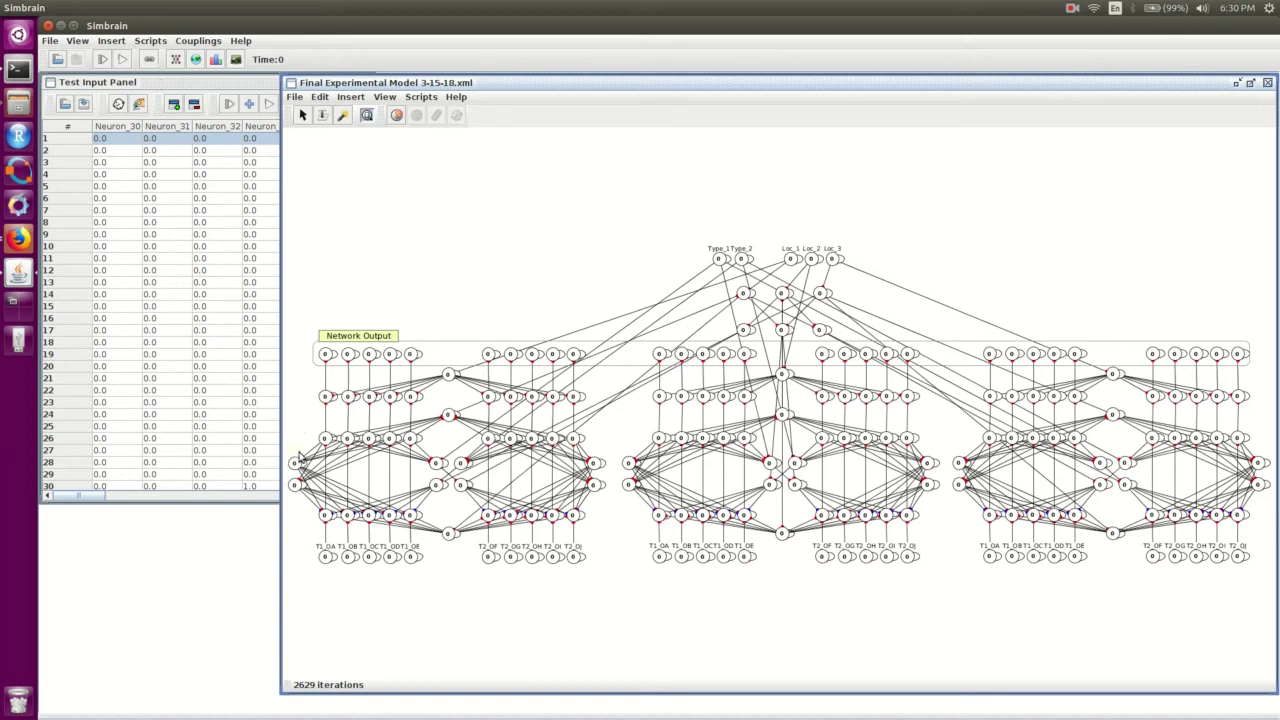
Convert the two outermost neurons of the Type_1 side's first bundle into a neuron group and show its Start Recording option
left_click_drag(298, 455, 297, 508)
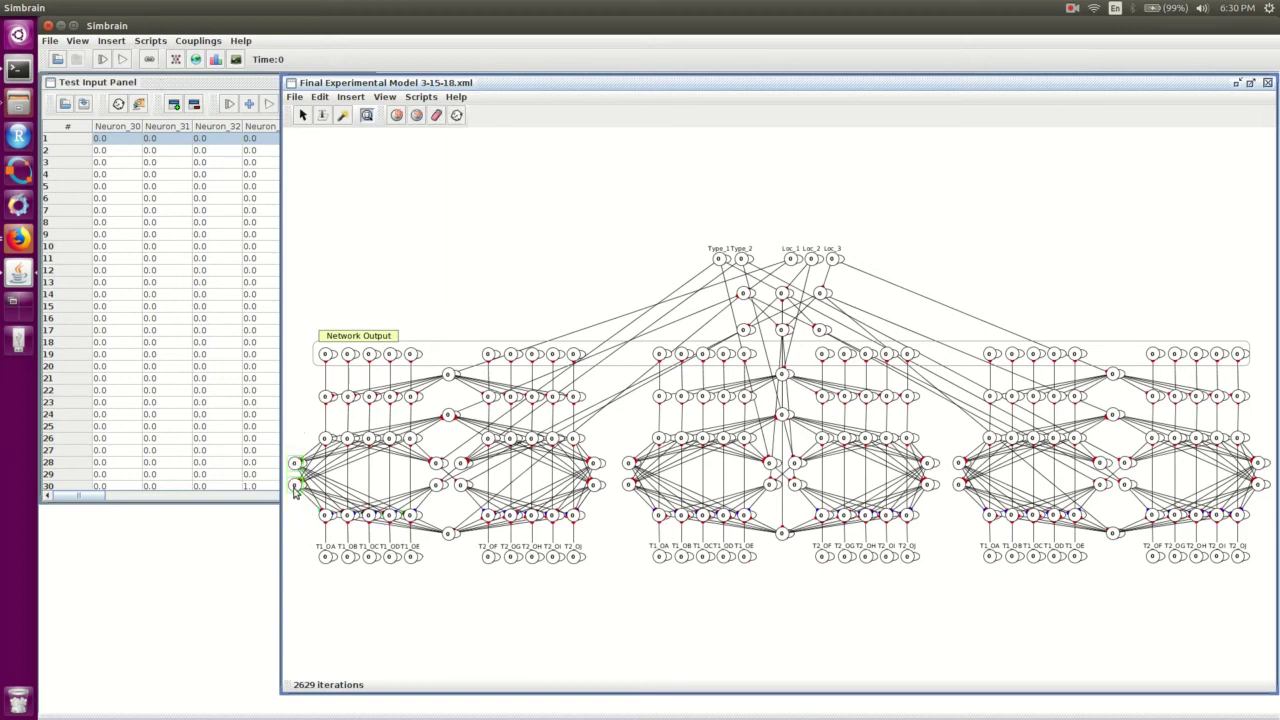
right_click(295, 490)
mouse_move(423, 670)
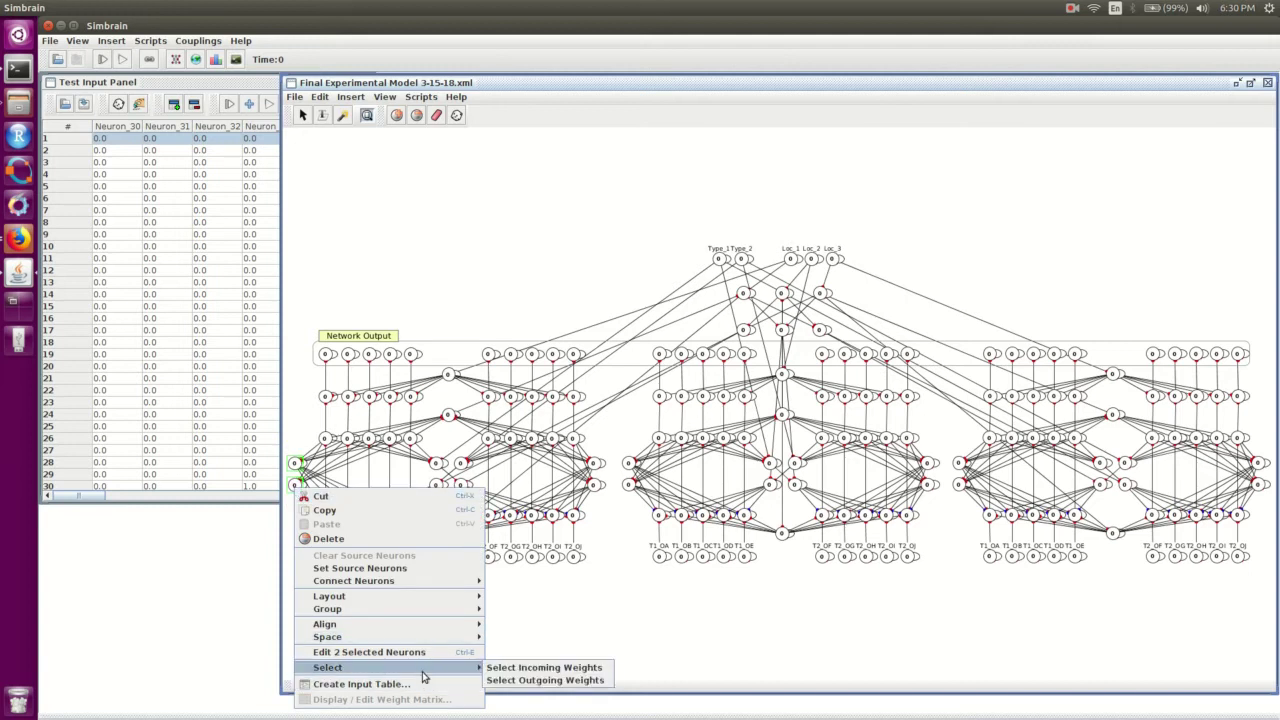
mouse_move(393, 612)
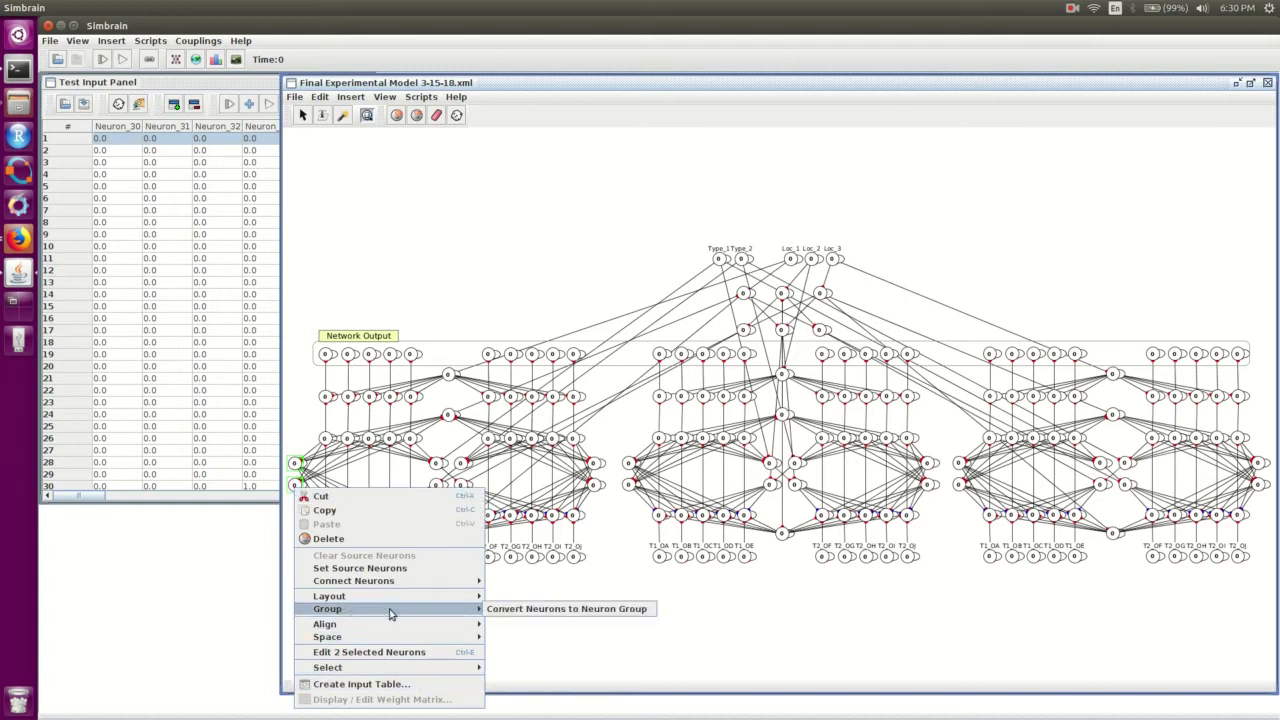
left_click(522, 609)
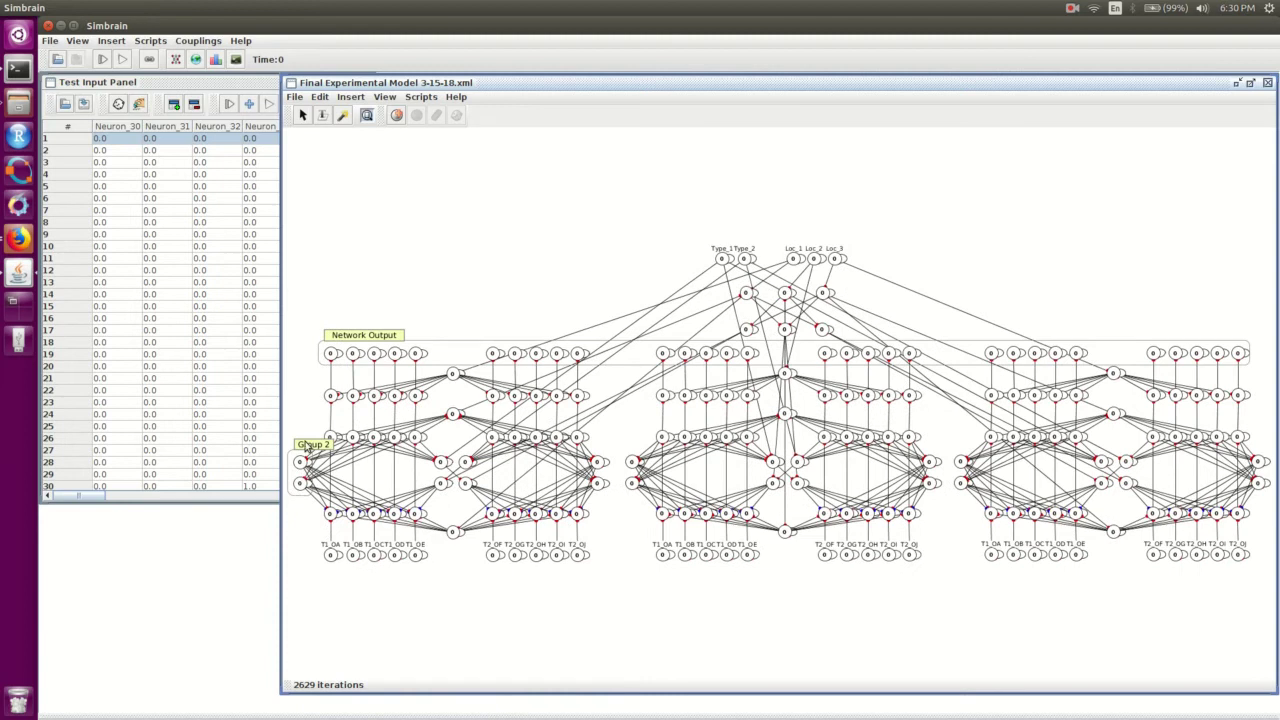
right_click(306, 448)
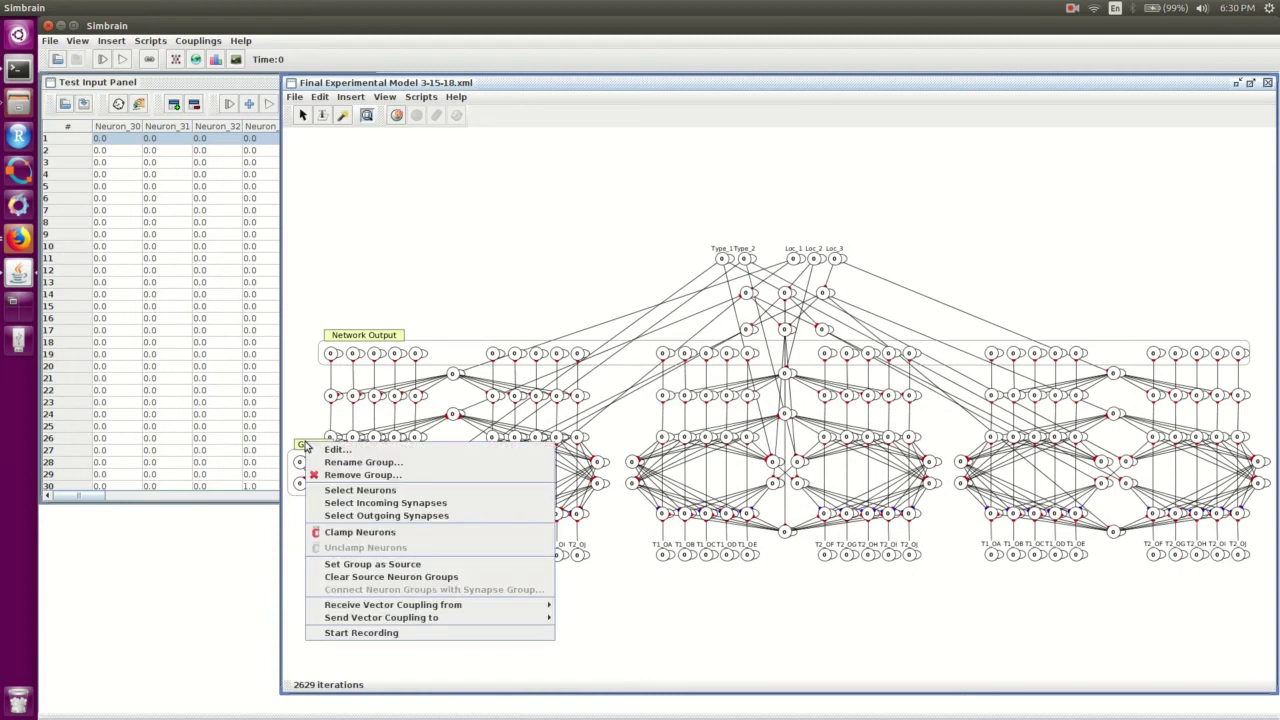
left_click(778, 656)
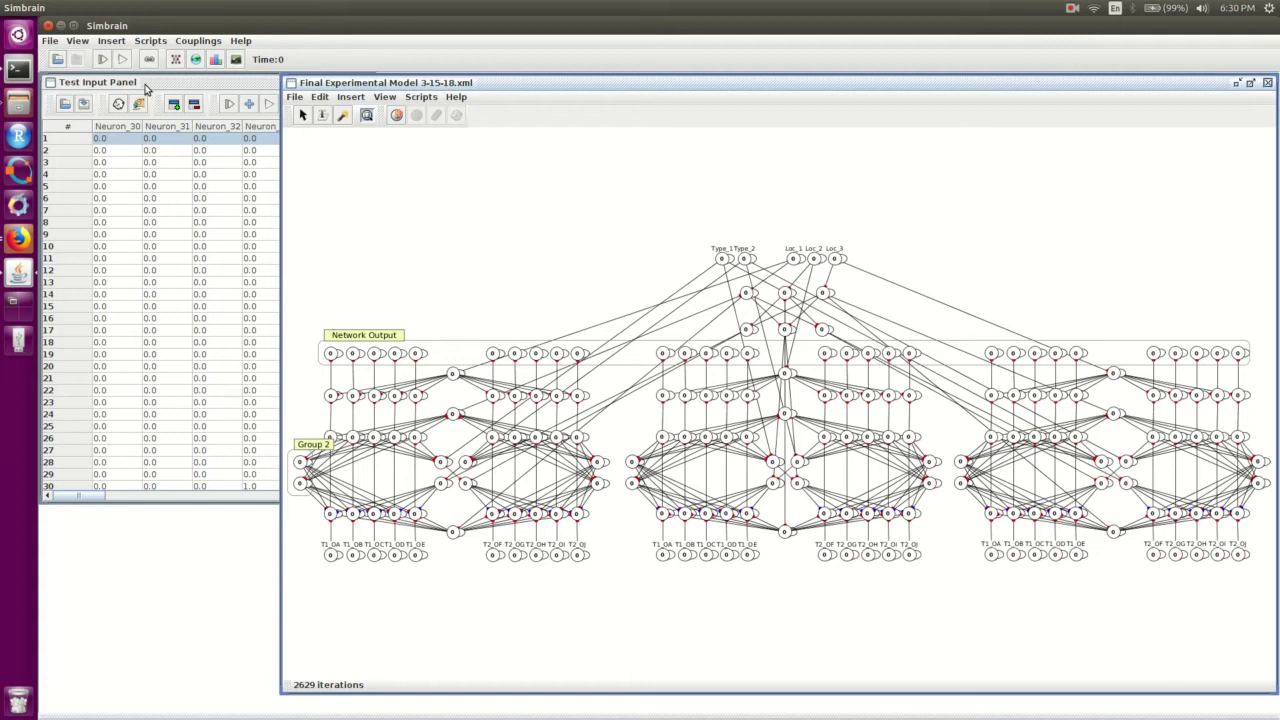
Step the network through the input table one row at a time, advancing to row 3
left_click(144, 89)
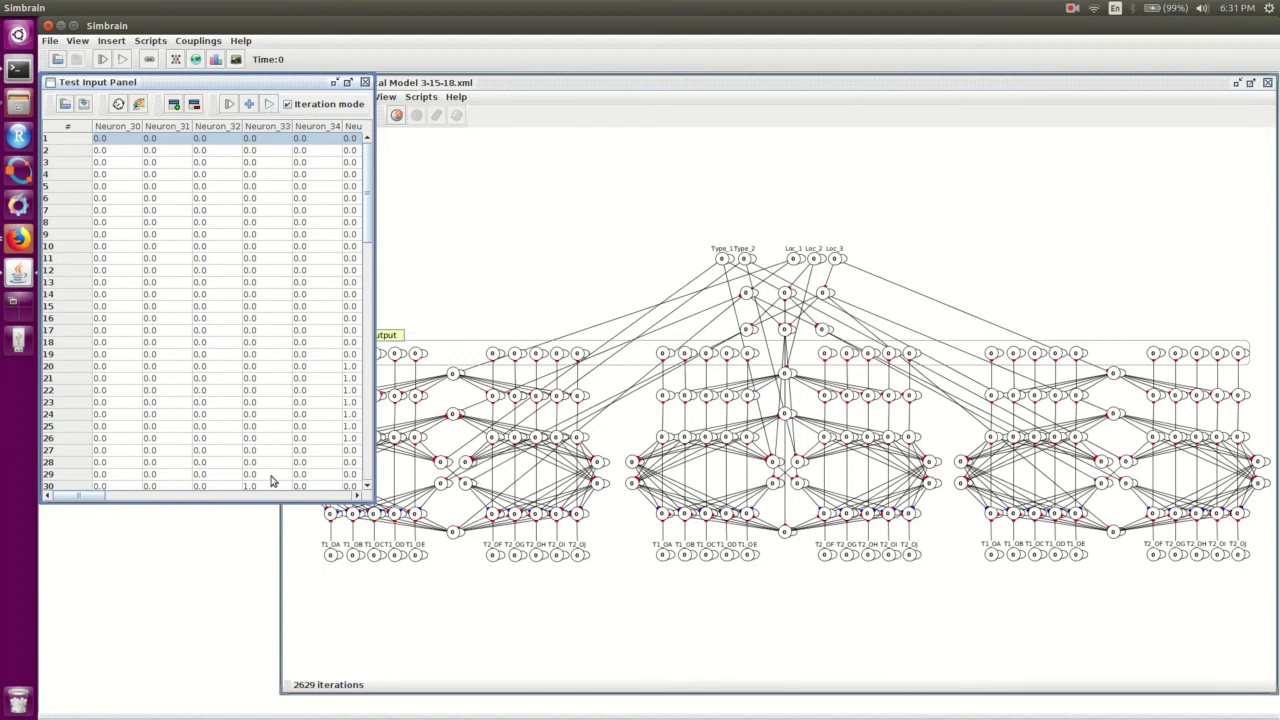
left_click(231, 104)
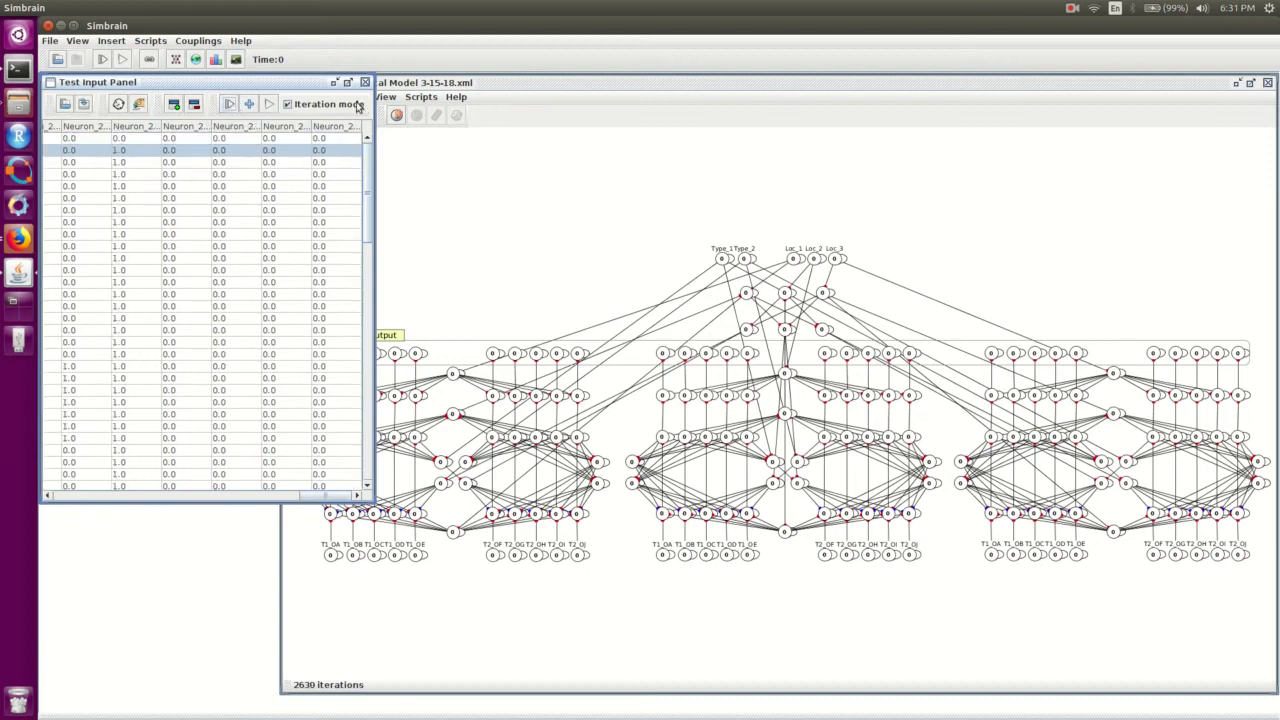
left_click(474, 86)
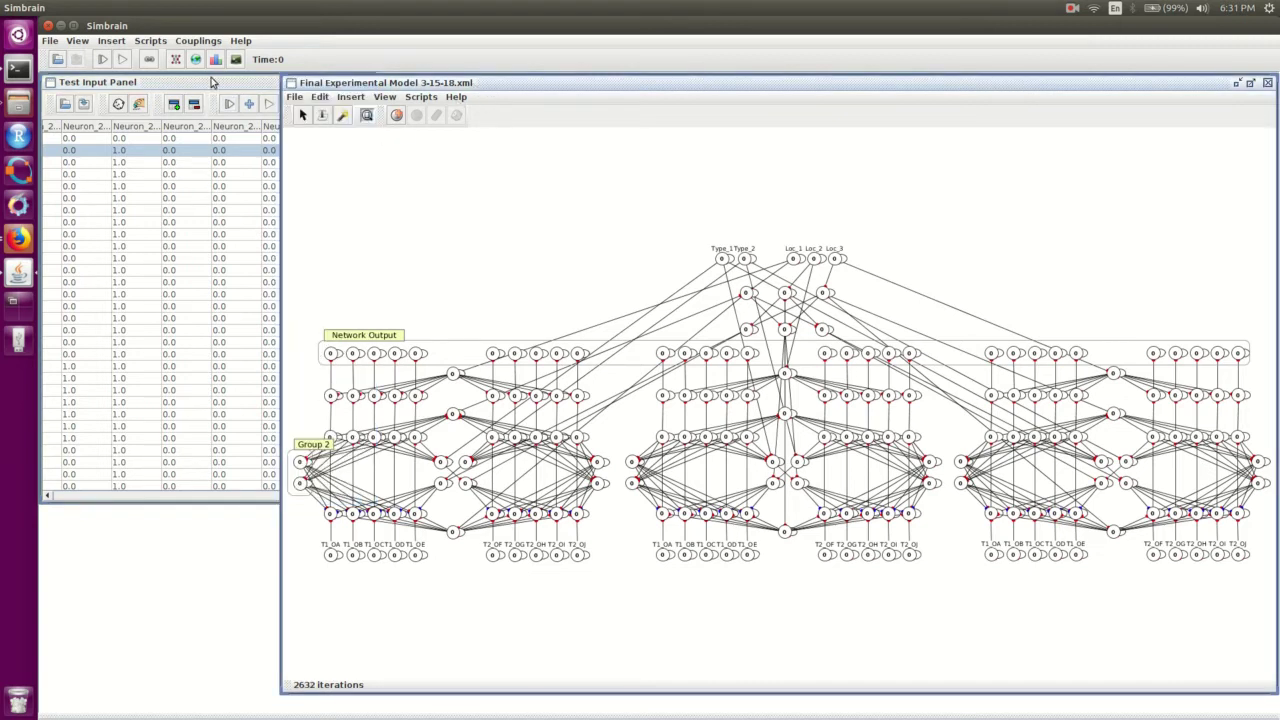
left_click(219, 108)
left_click(221, 106)
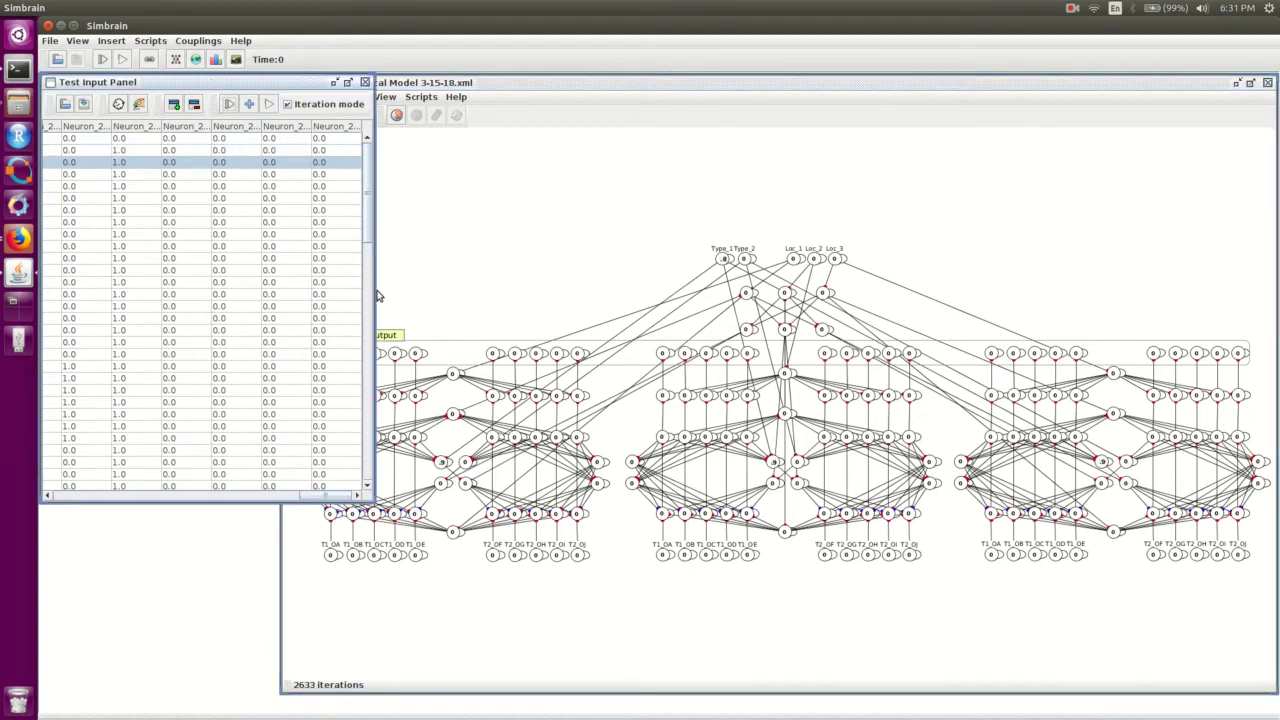
Narrow the Test Input Panel to uncover Group 2 and step the input table to row 6 while examining the Type_1 neuron's targets
left_click_drag(370, 291, 273, 288)
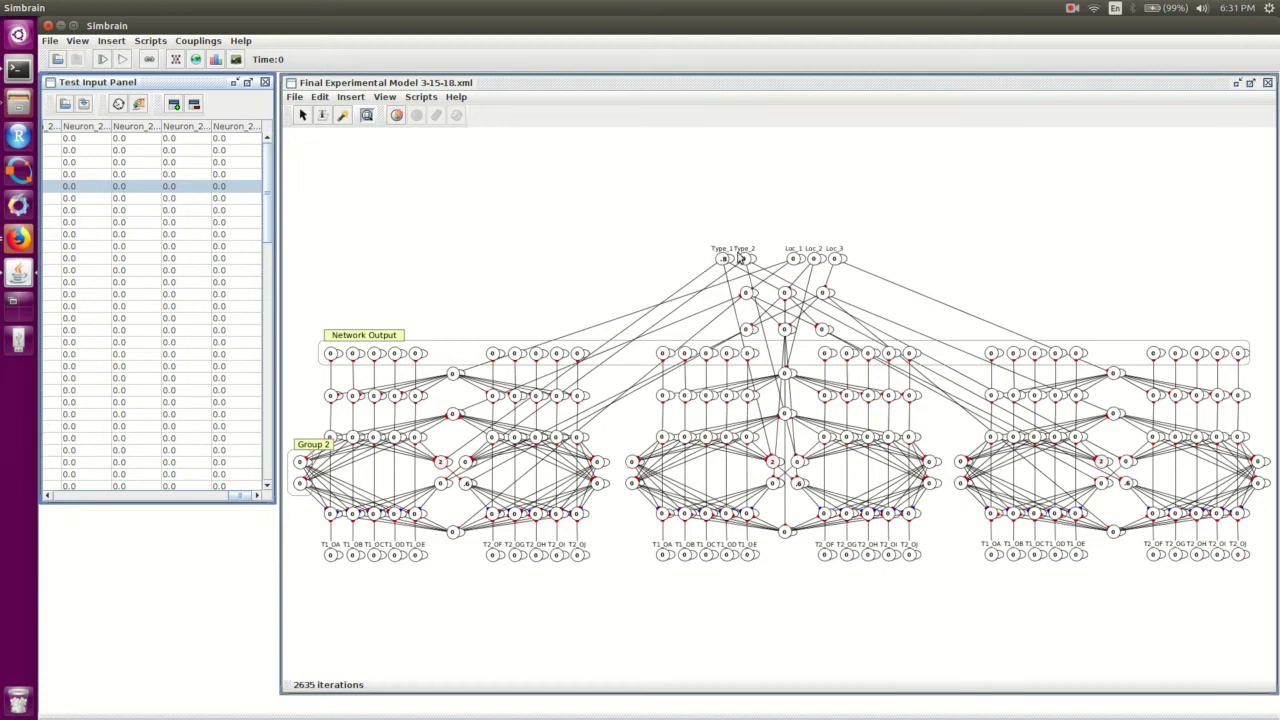
mouse_move(715, 251)
mouse_move(438, 466)
key("Down")
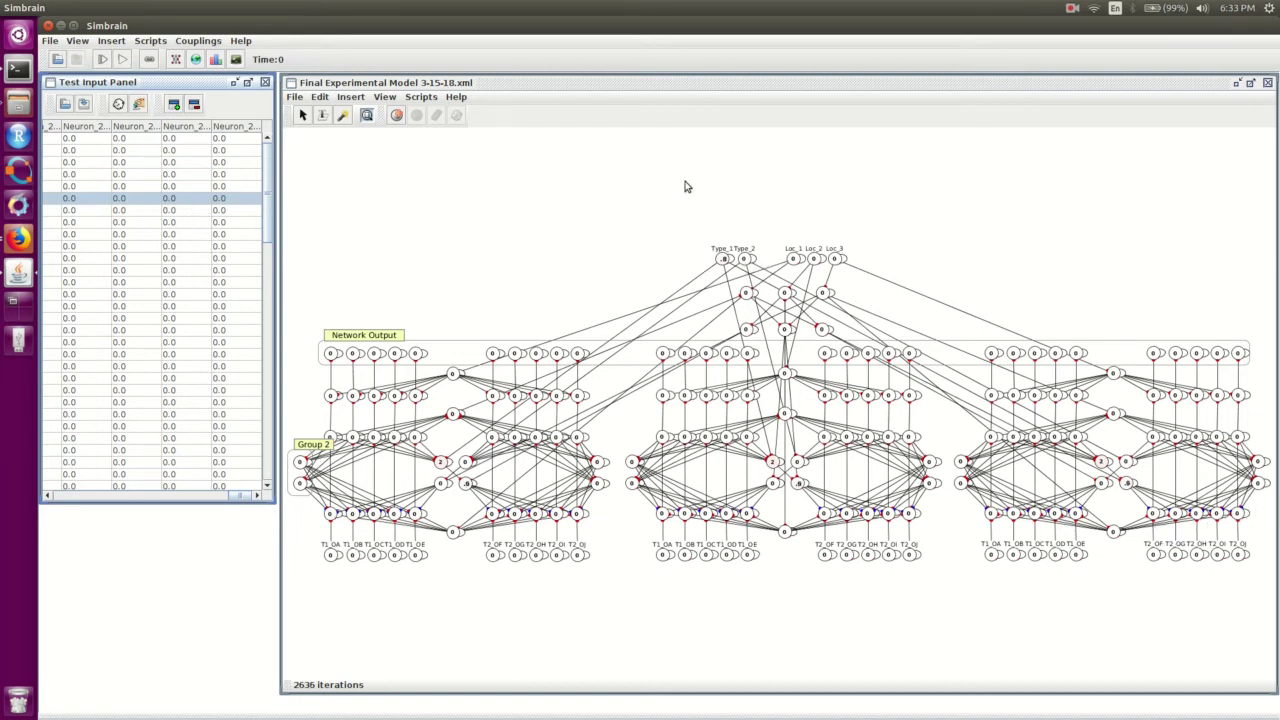
Step the input table one row at a time from row 6 to row 14, following the Type_1 neuron's targets
key("Down")
key("Down")
key("Down")
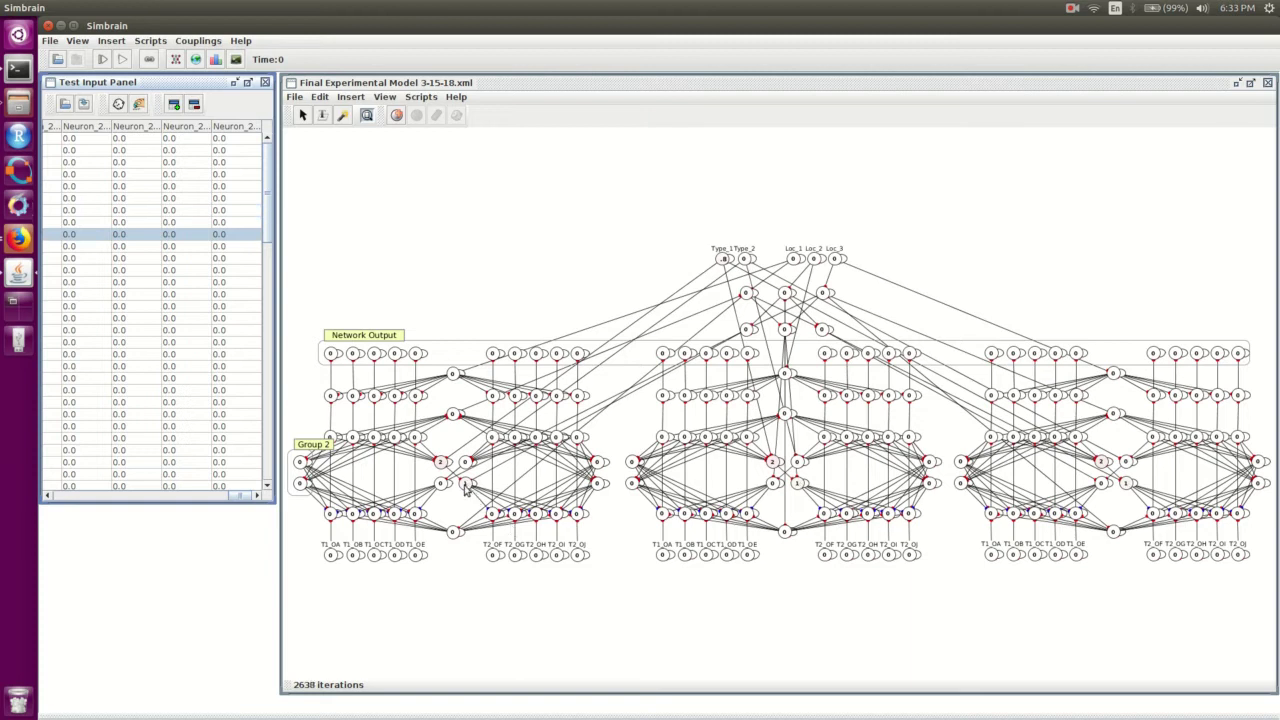
key("Down")
key("Down")
key("Down")
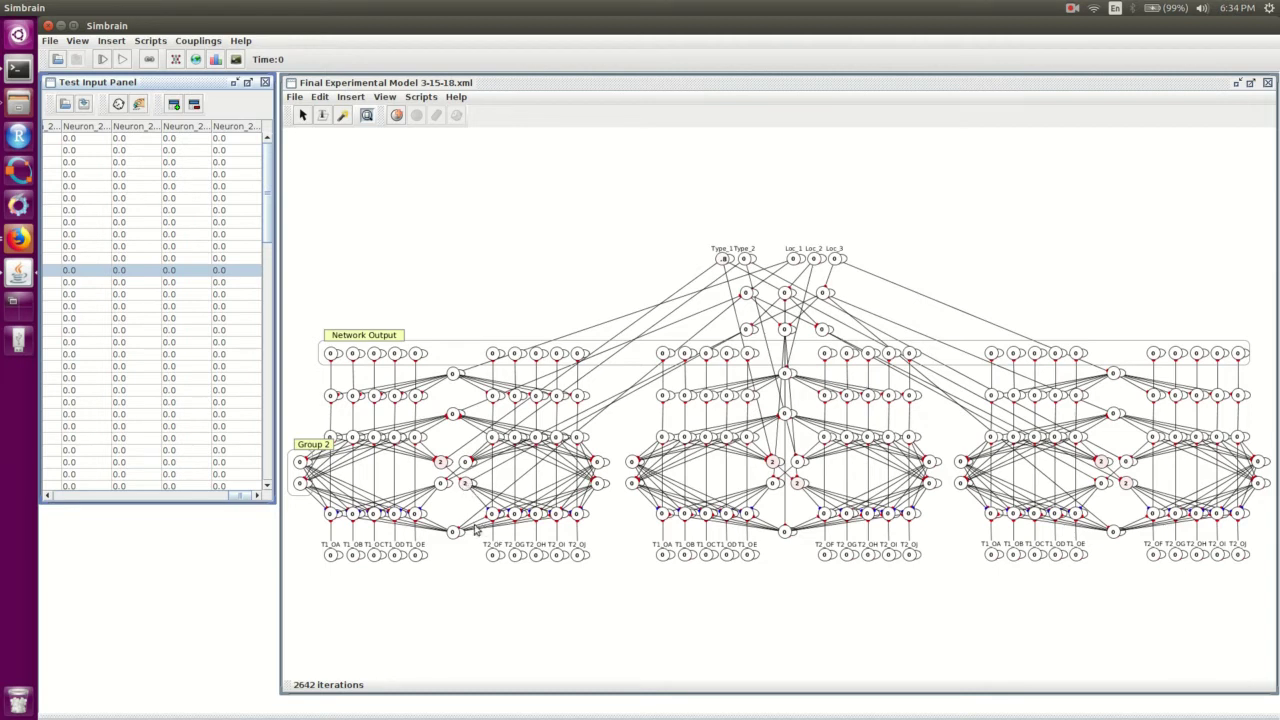
key("Down")
key("Down")
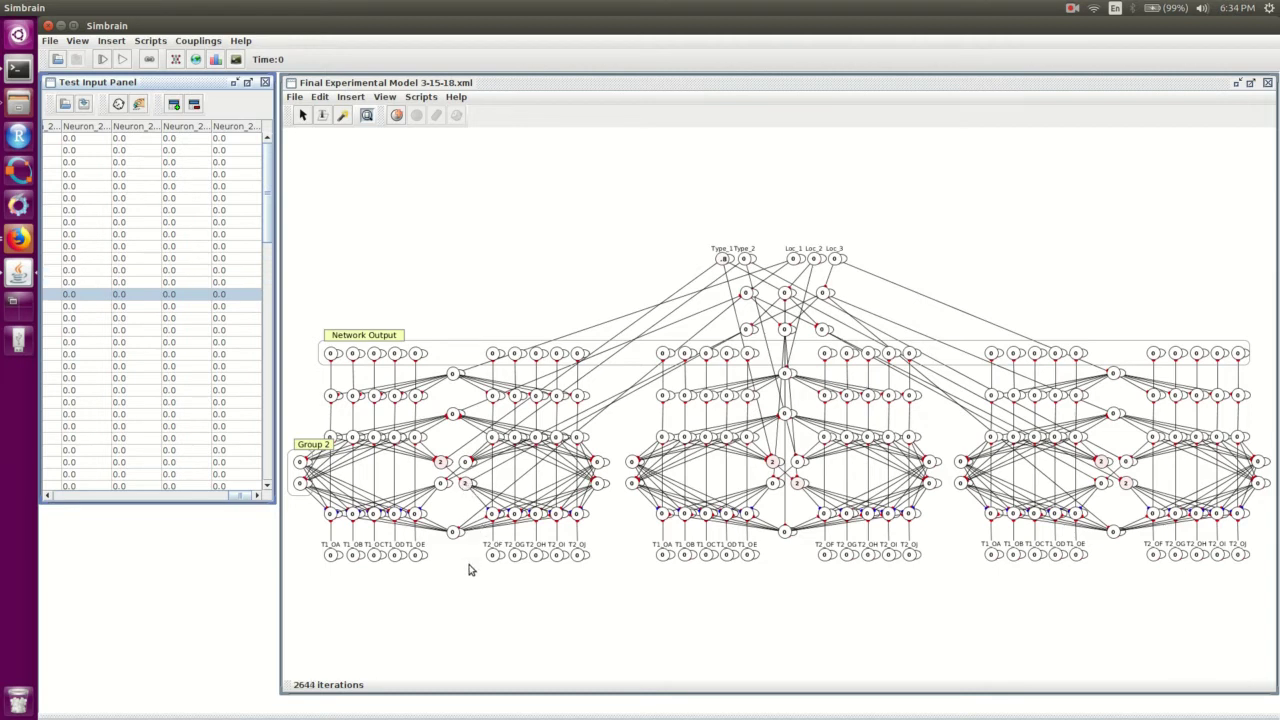
Advance the input table row by row to row 21
key("Down")
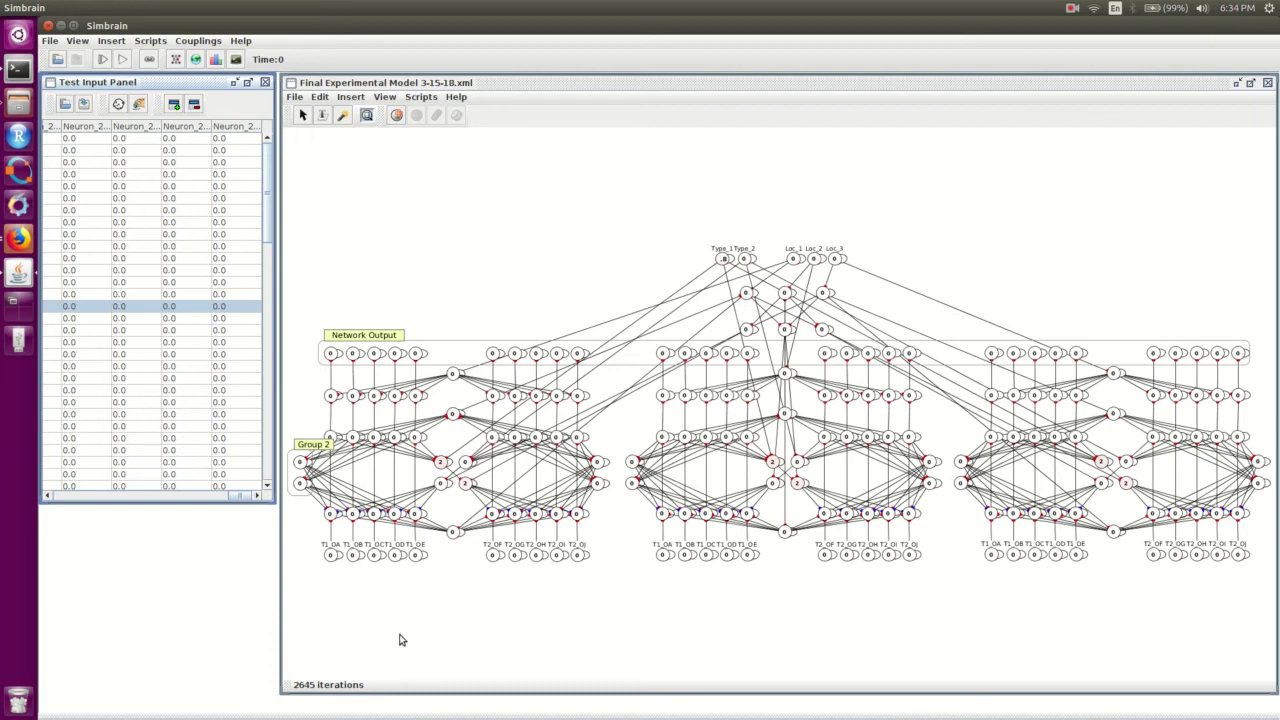
key("Down")
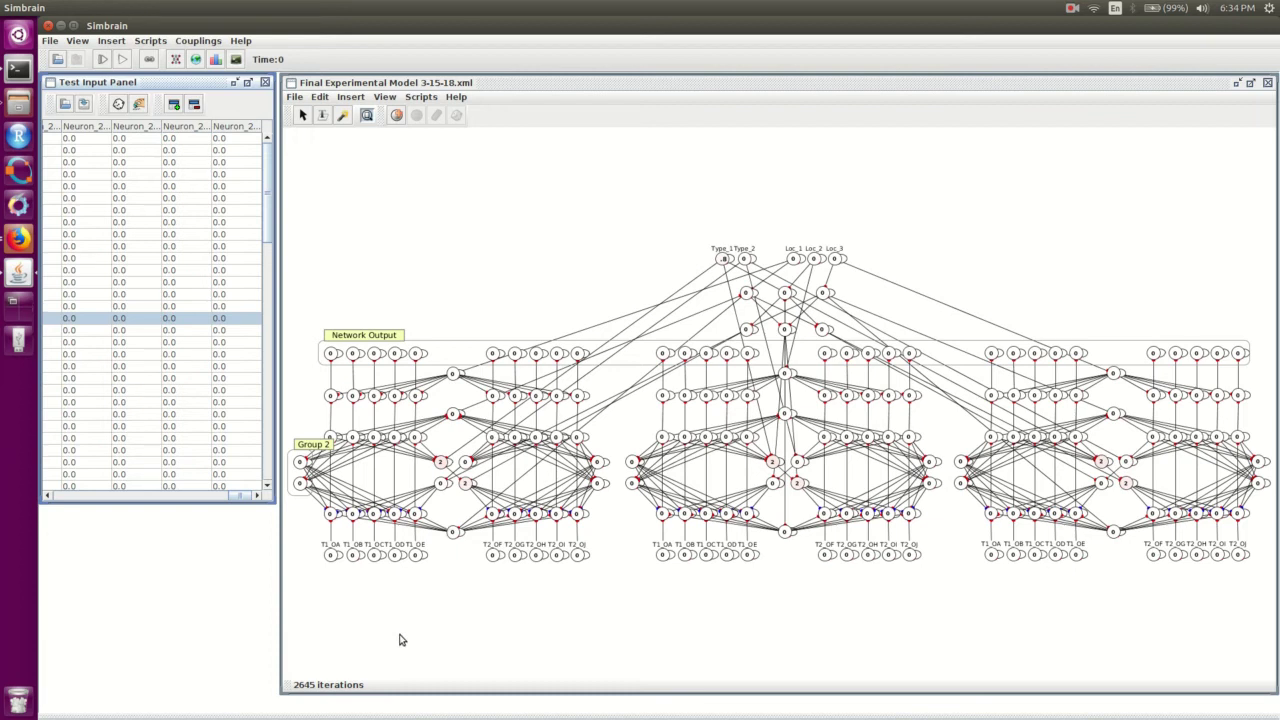
key("Down")
key("Down")
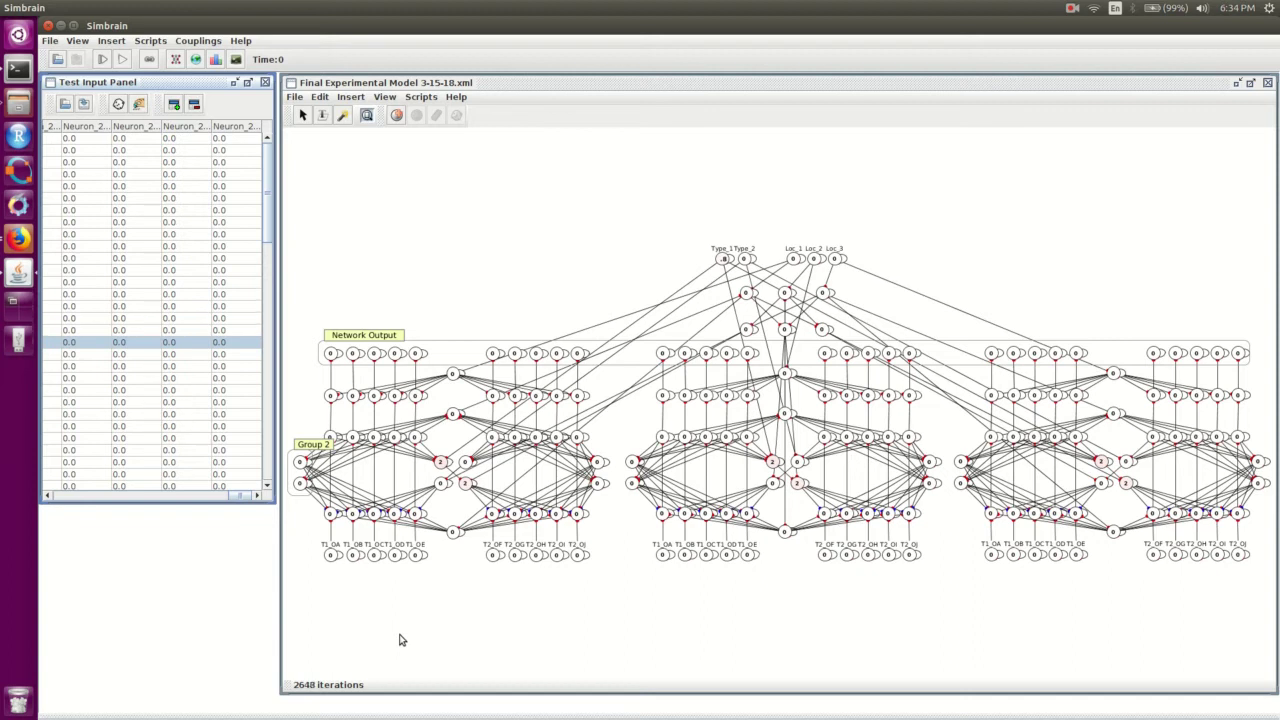
key("Down")
key("Down")
key("Down")
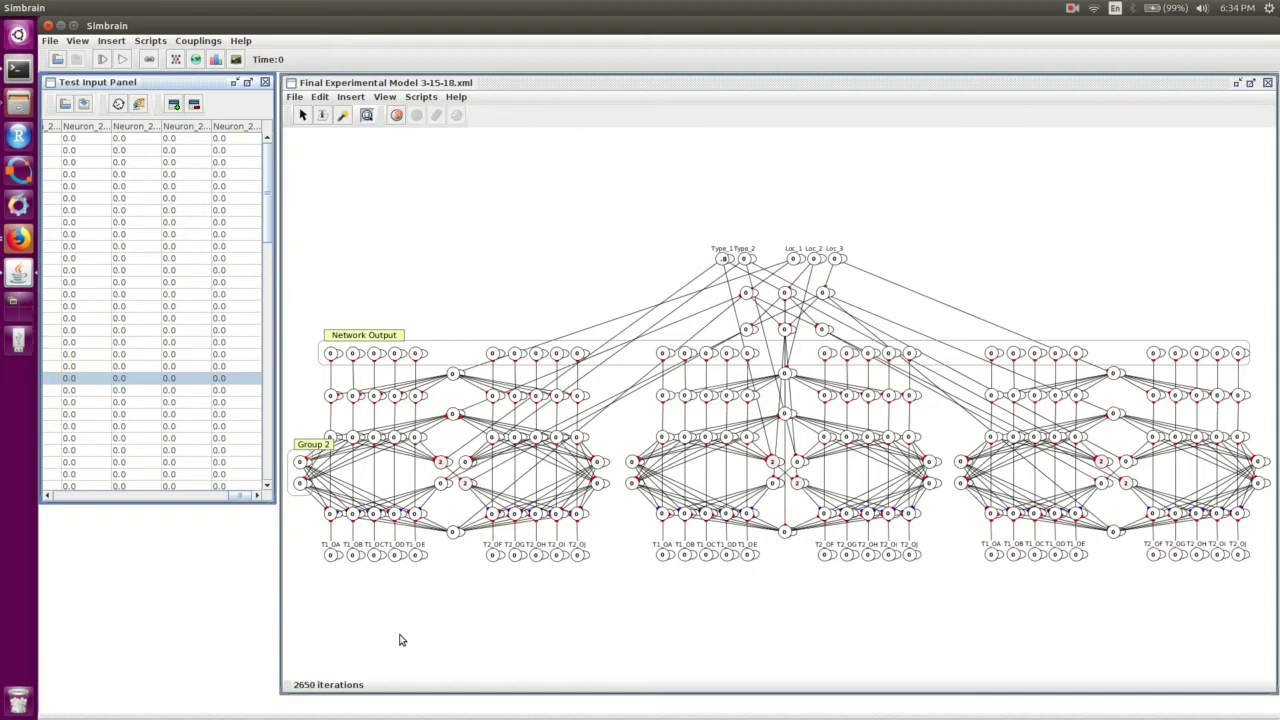
Continue through the input table row by row until the first bundle's T1_OD neuron receives its input
key("Down")
key("Down")
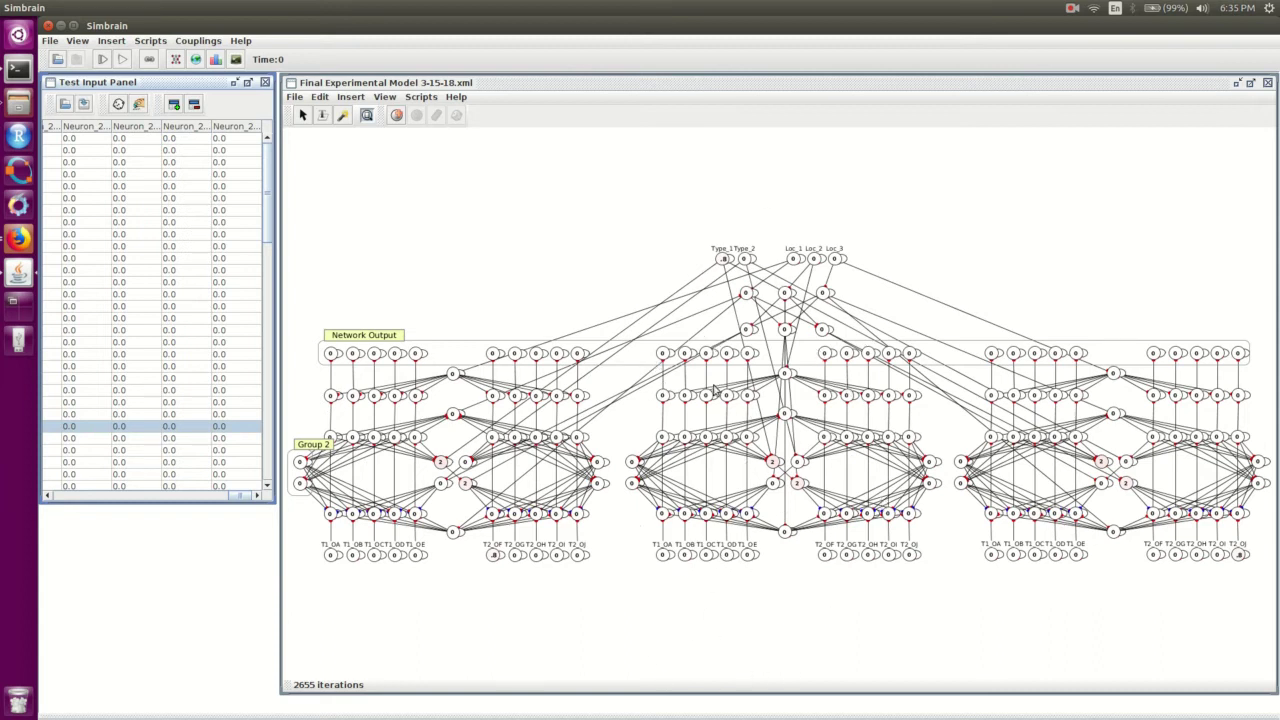
key("Down")
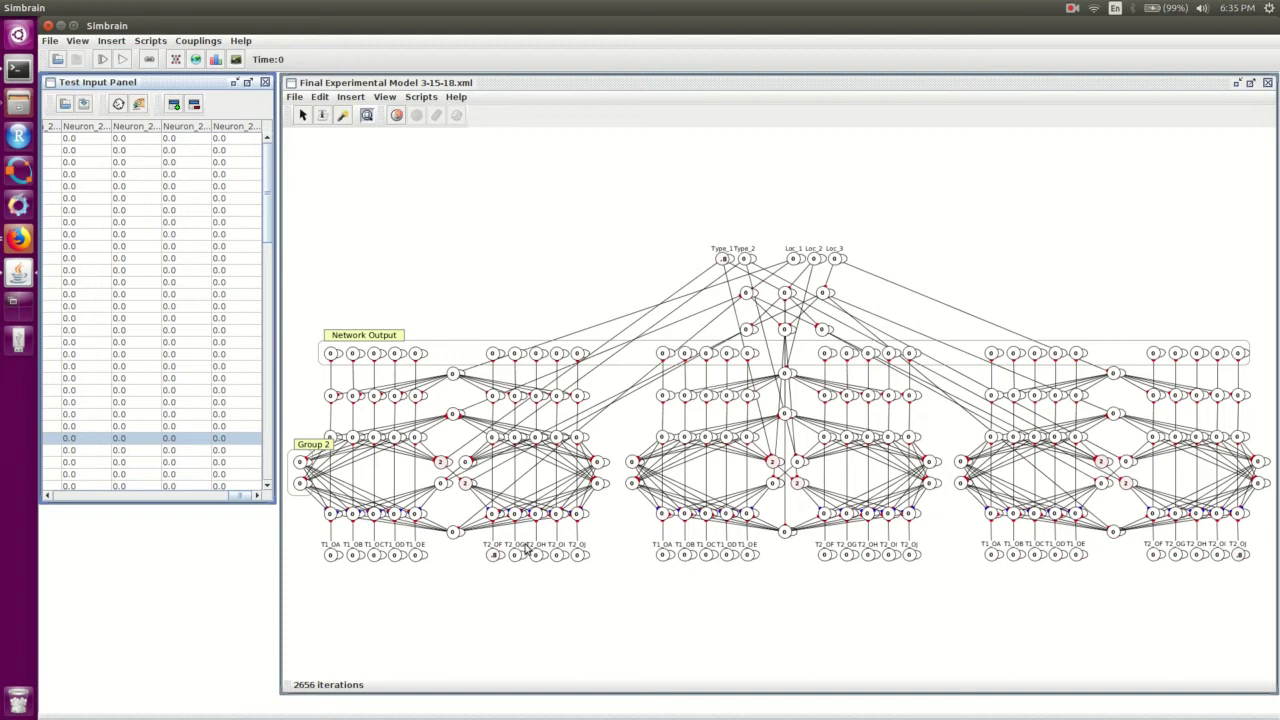
key("Down")
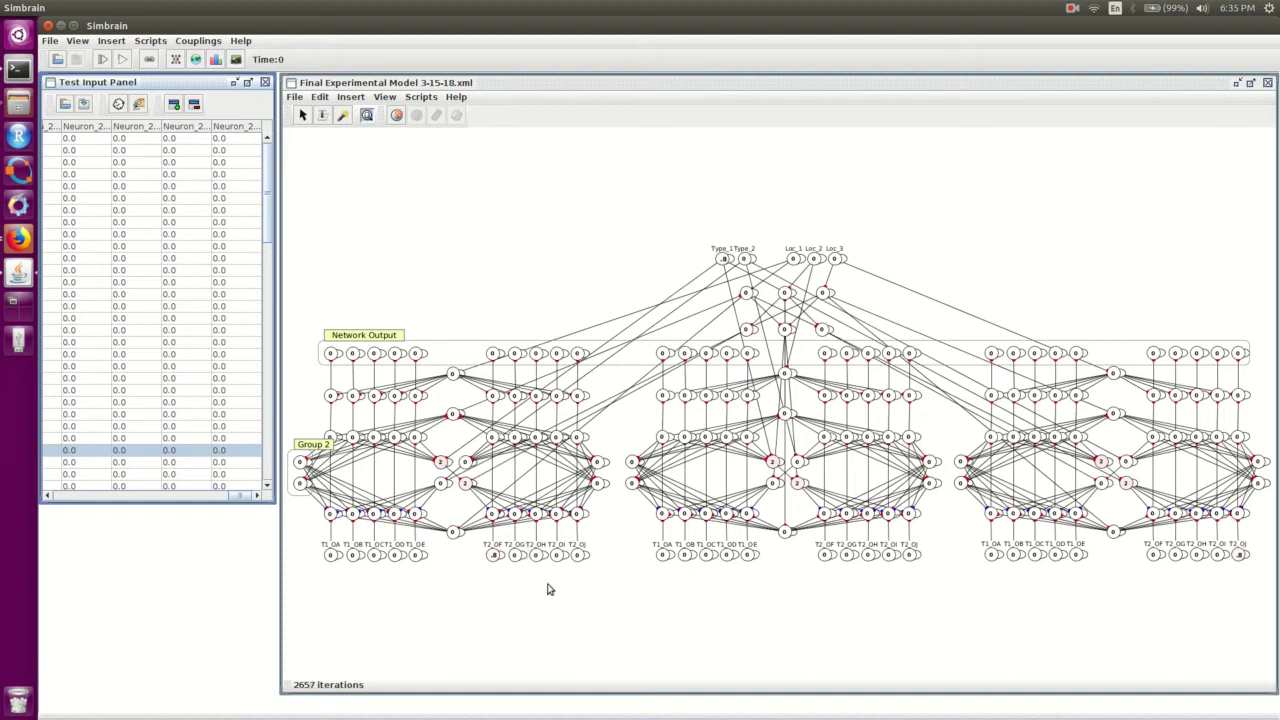
key("Down")
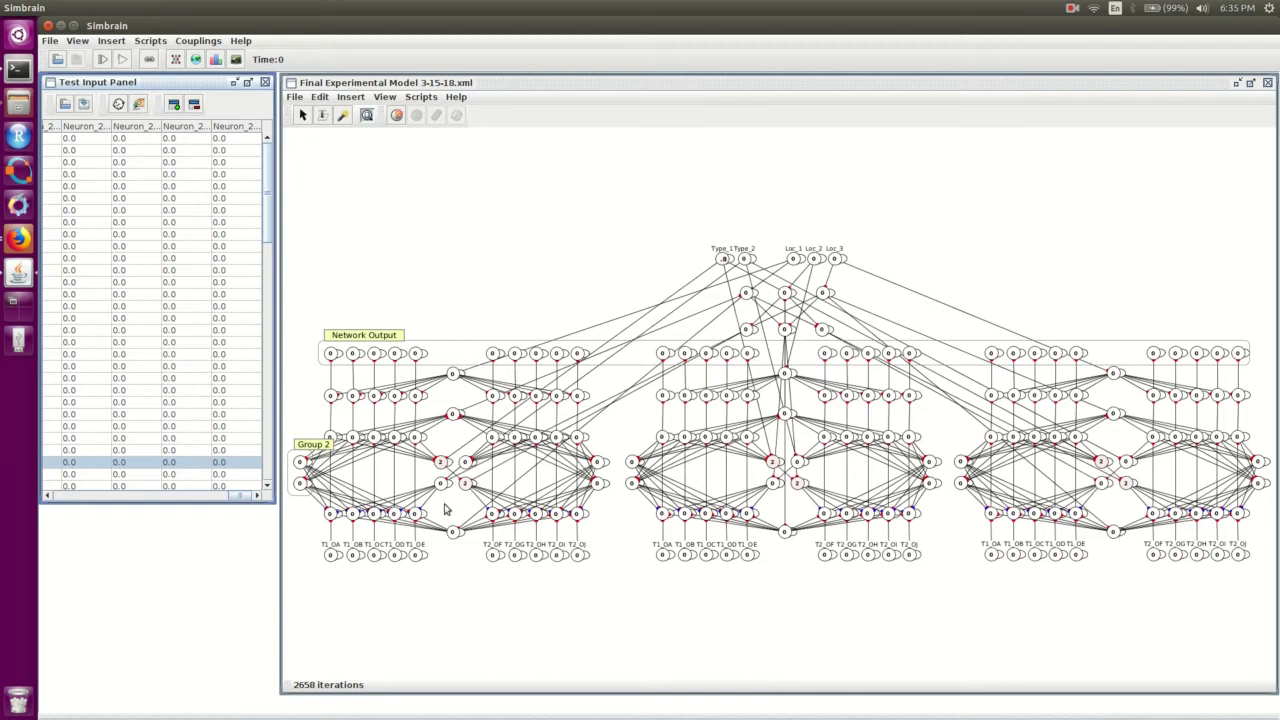
key("Down")
key("Down")
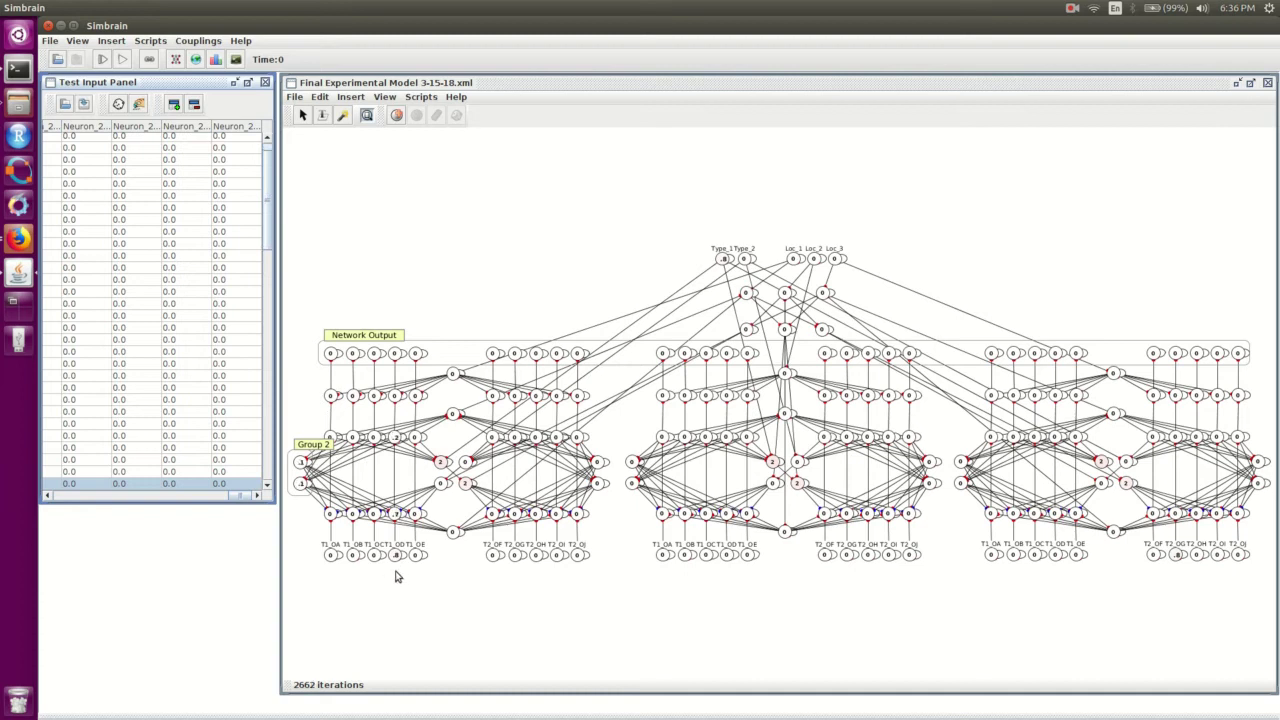
Step the network to iteration 2672, following the T1_OD signal up to the Network Output group
key("space")
key("space")
key("space")
mouse_move(1043, 518)
key("space")
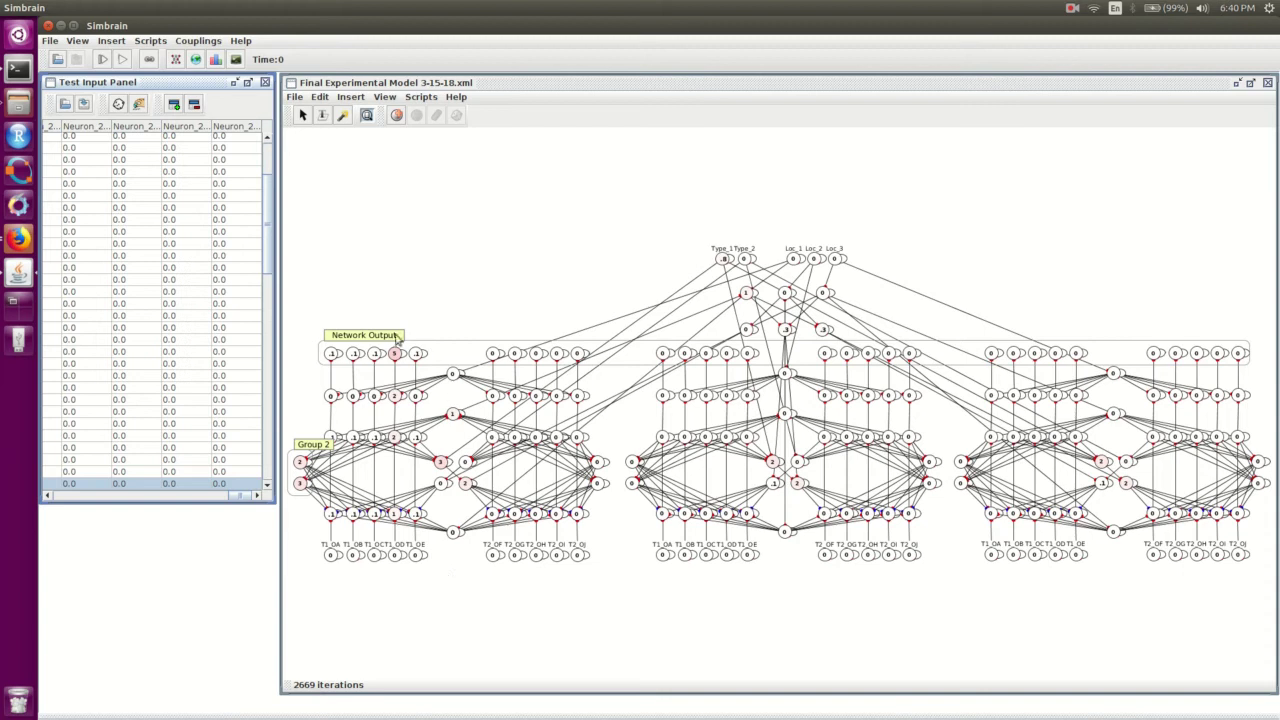
key("space")
key("space")
key("space")
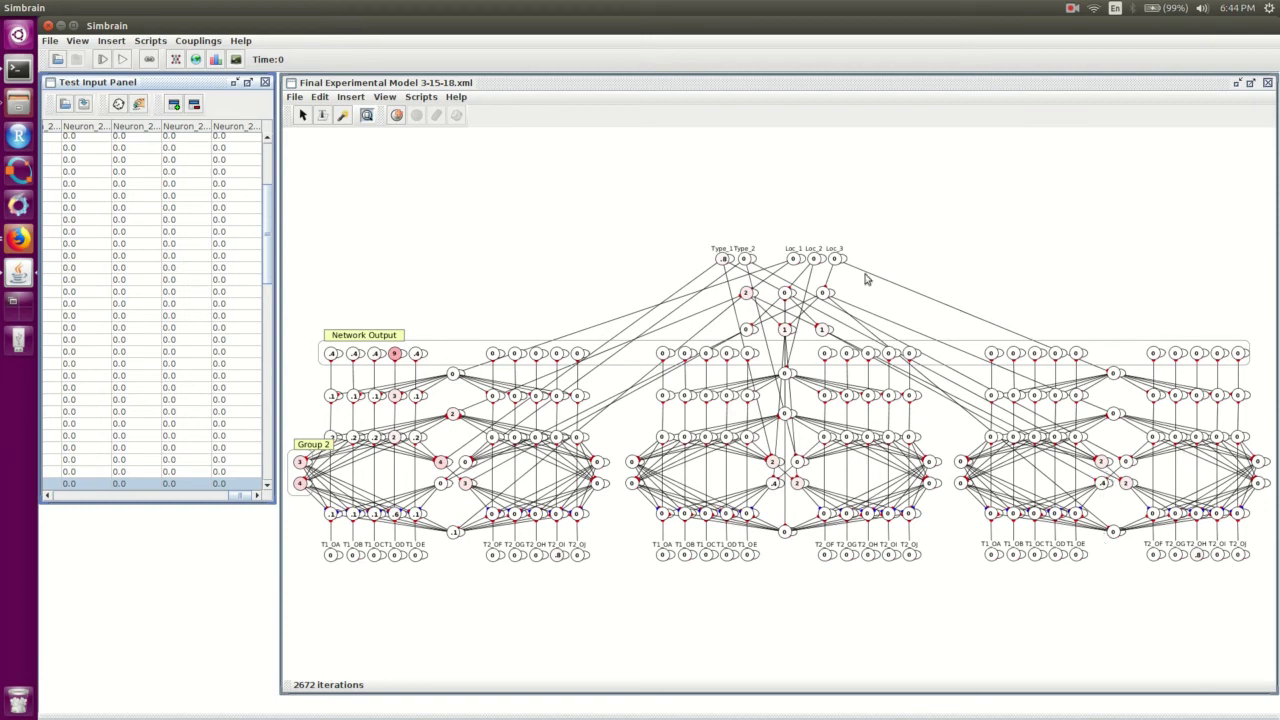
Highlight the first bundle's T1_OA to T1_OE columns and its T1_OD column to examine their activations, clearing each selection
mouse_move(1016, 436)
left_click_drag(437, 588, 430, 318)
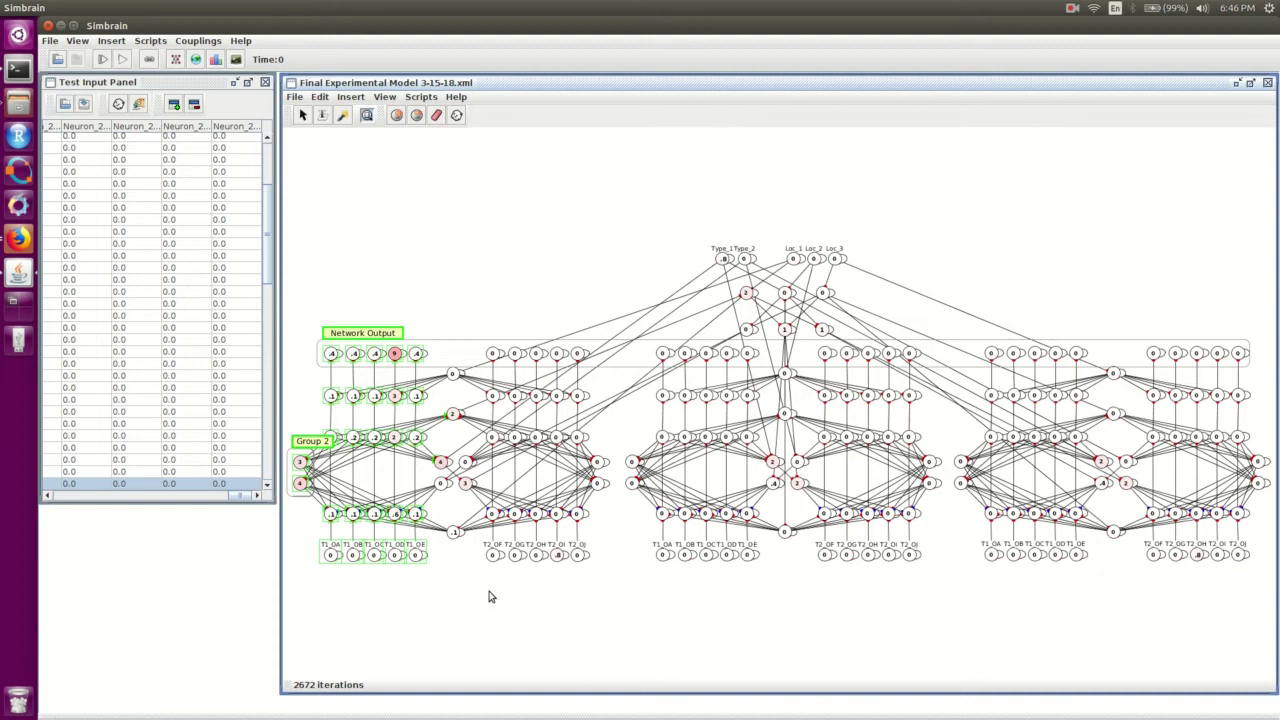
left_click(472, 606)
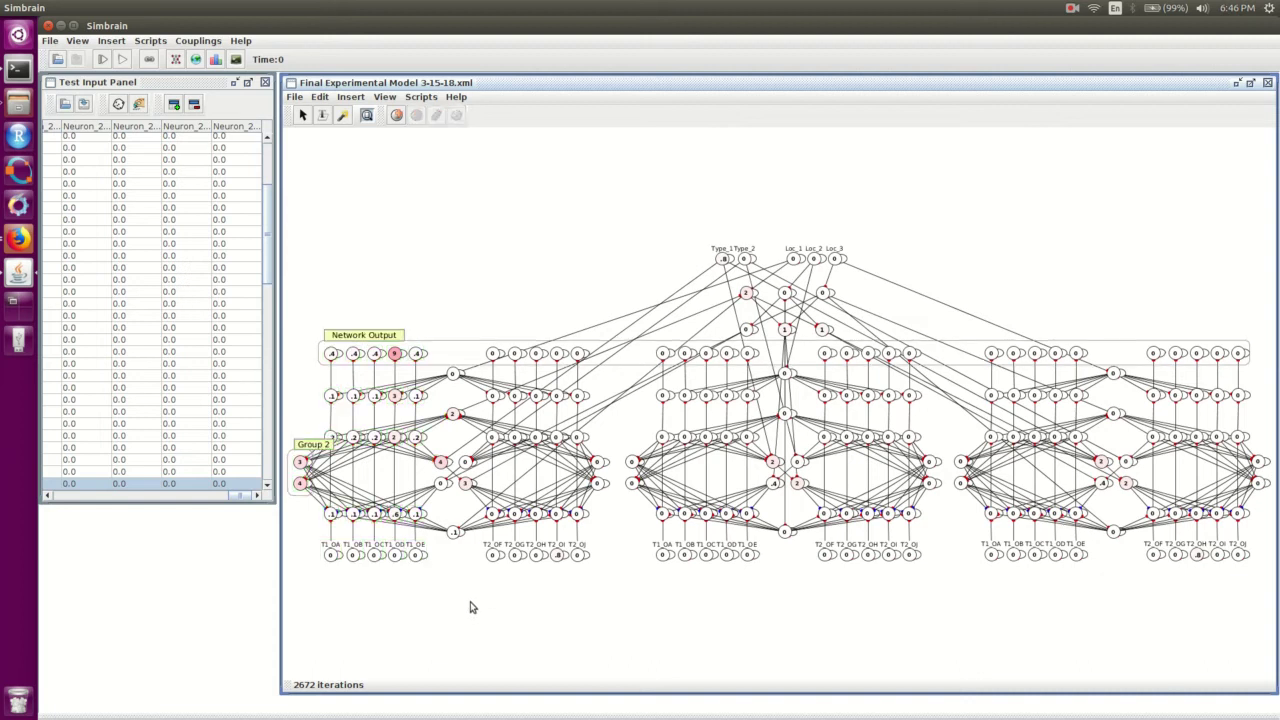
key("alt+Tab")
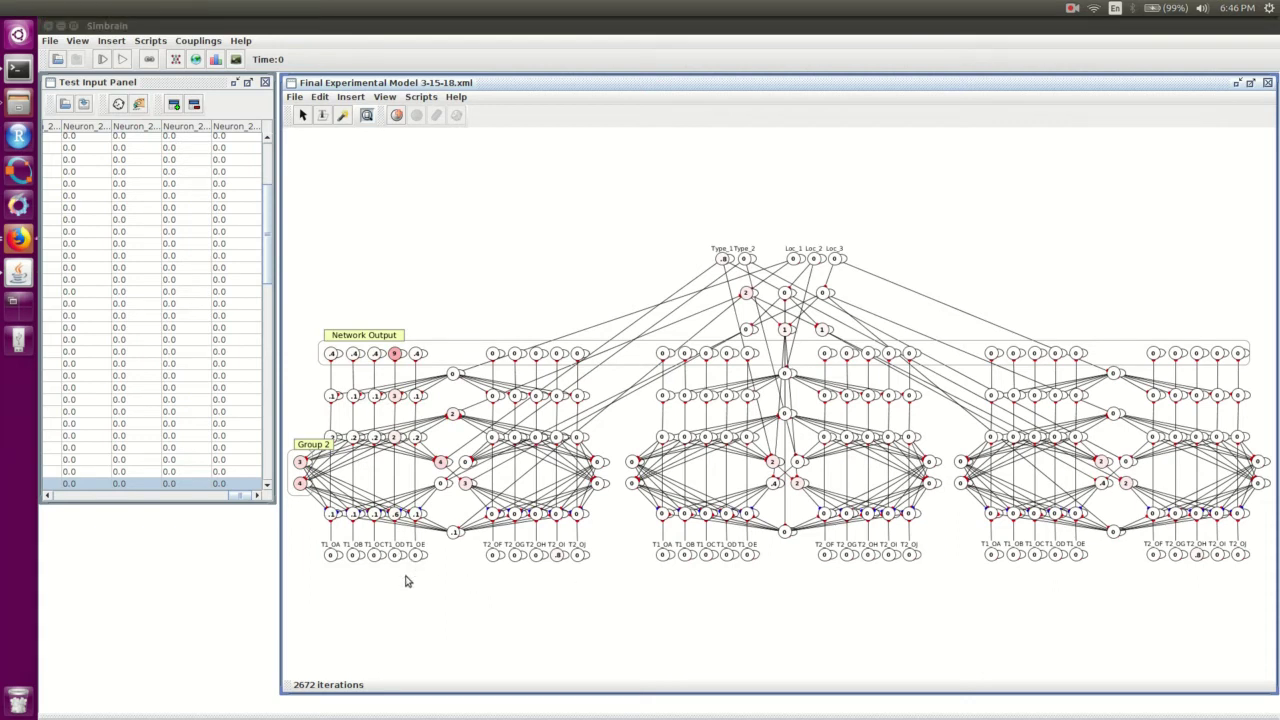
left_click_drag(405, 610, 384, 298)
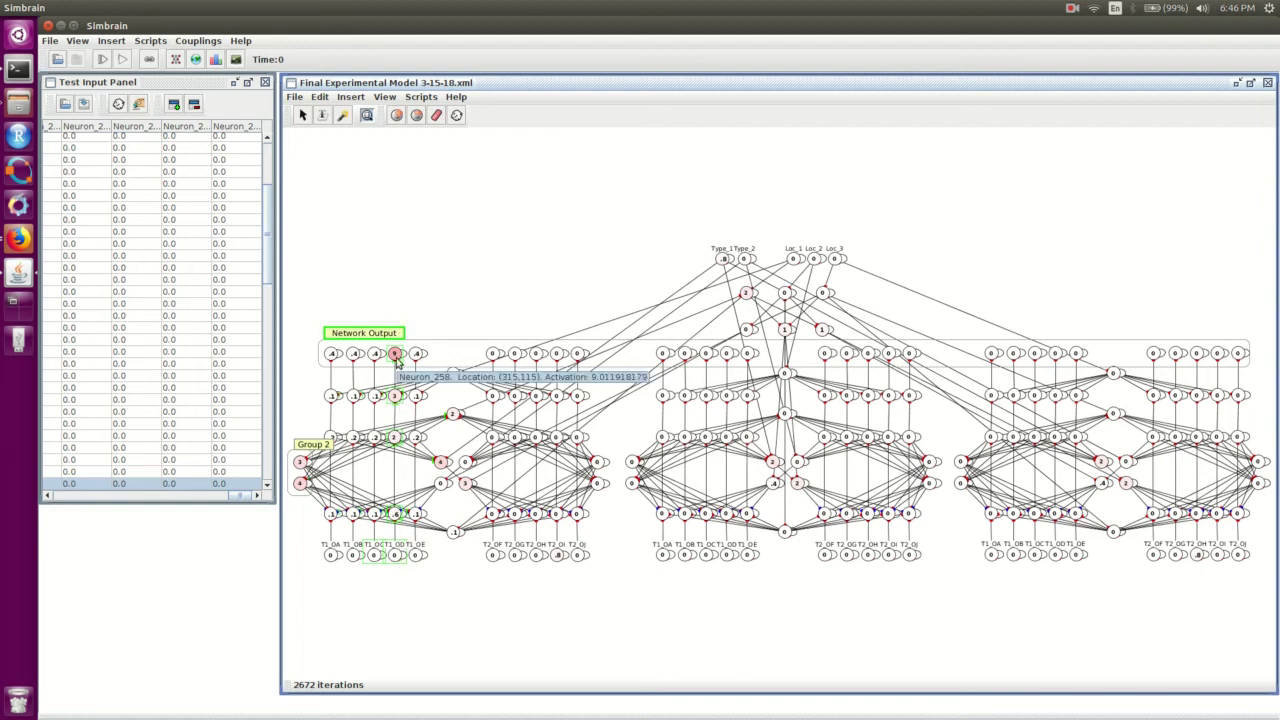
left_click(575, 623)
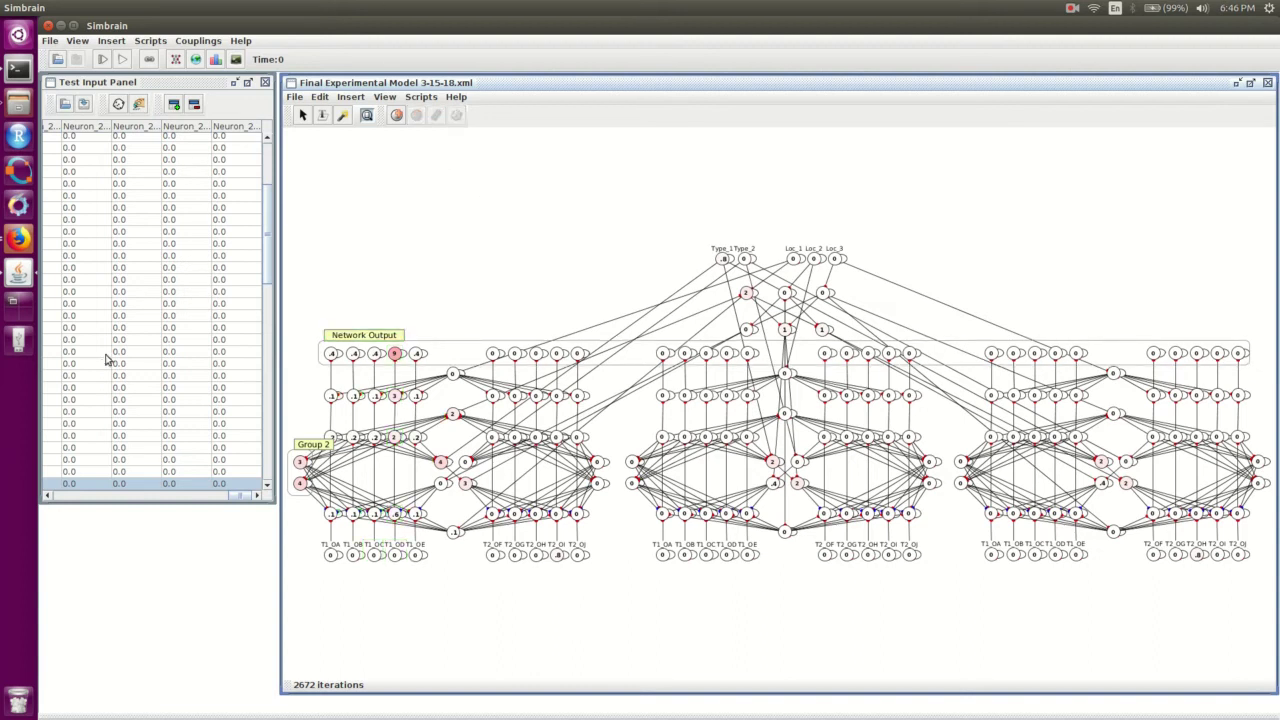
Resume stepping through the Test Input Panel's table, advancing the network to iteration 2691
left_click(270, 230)
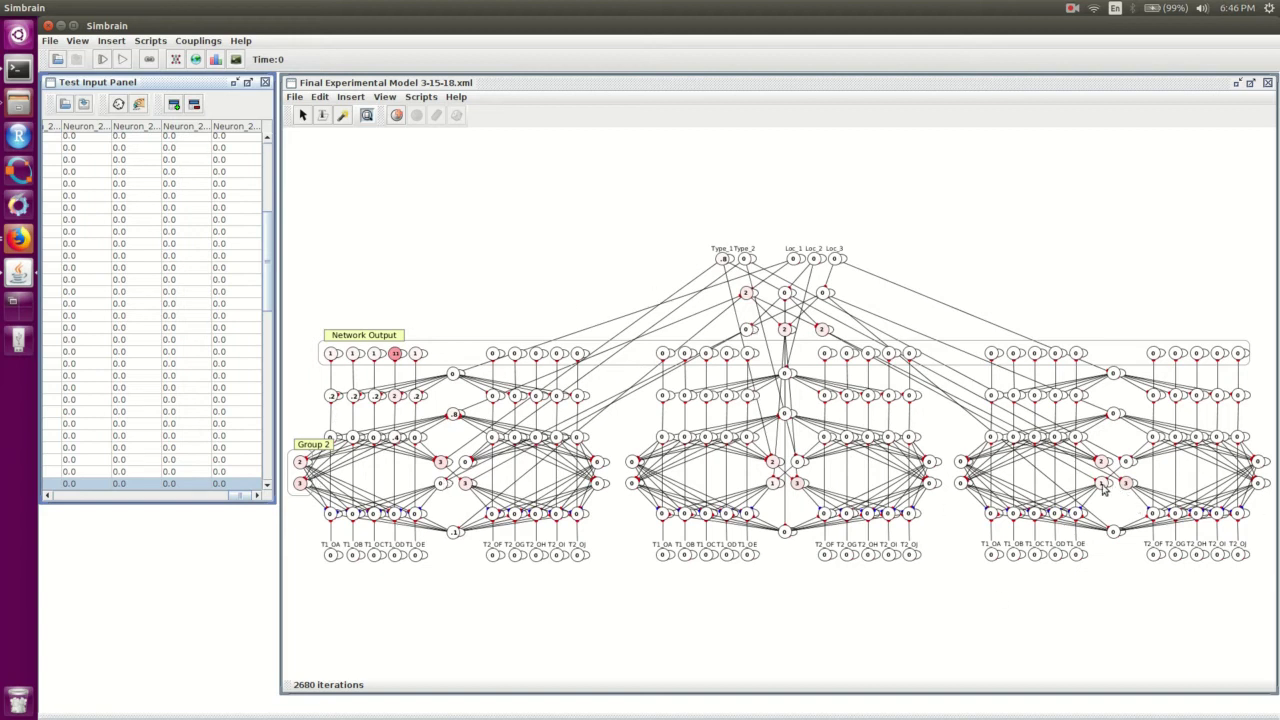
key("space")
key("space")
key("space")
key("space")
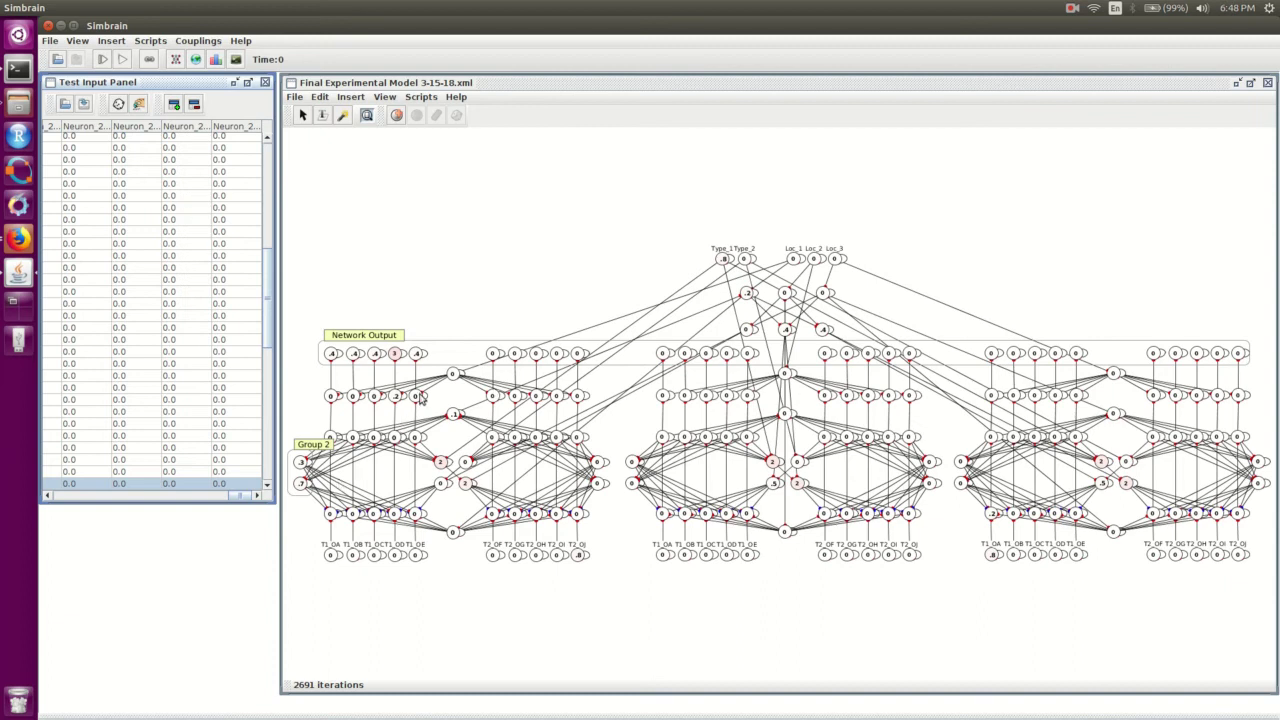
Step the network to iteration 2726, following the third bundle's T1_OA signal up to the Network Output group
mouse_move(380, 399)
key("space")
key("space")
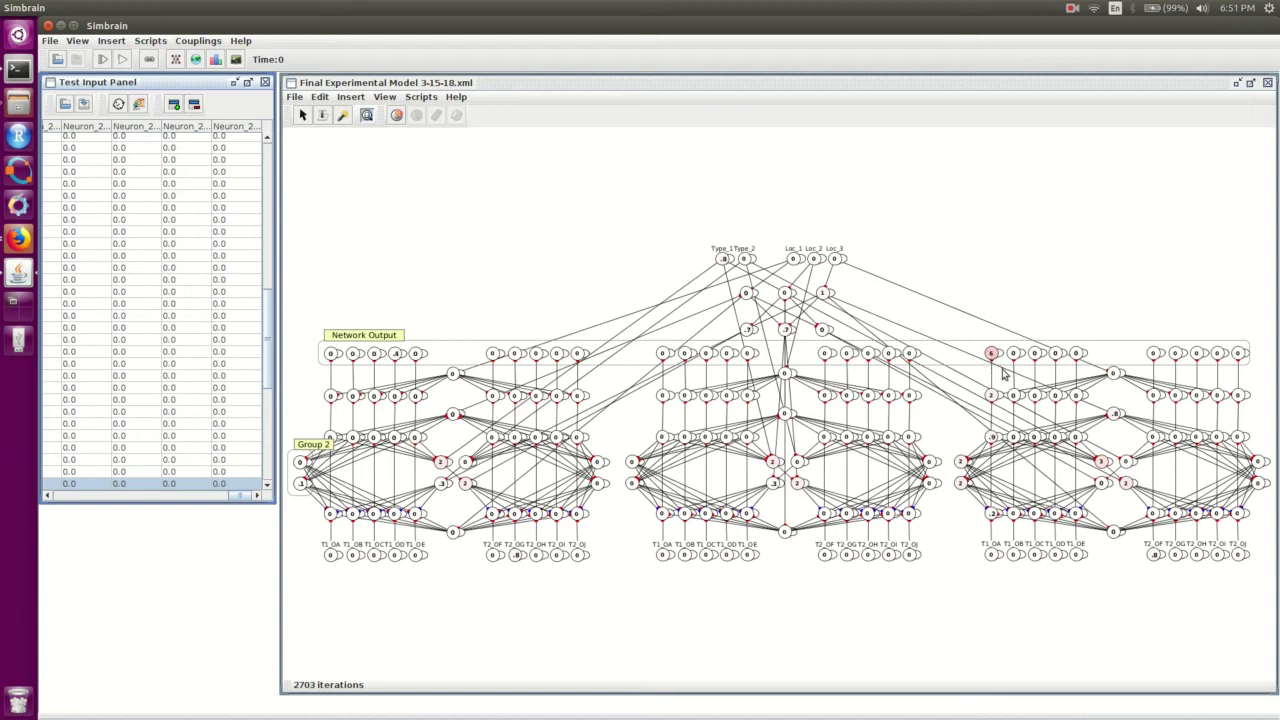
key("space")
key("space")
key("space")
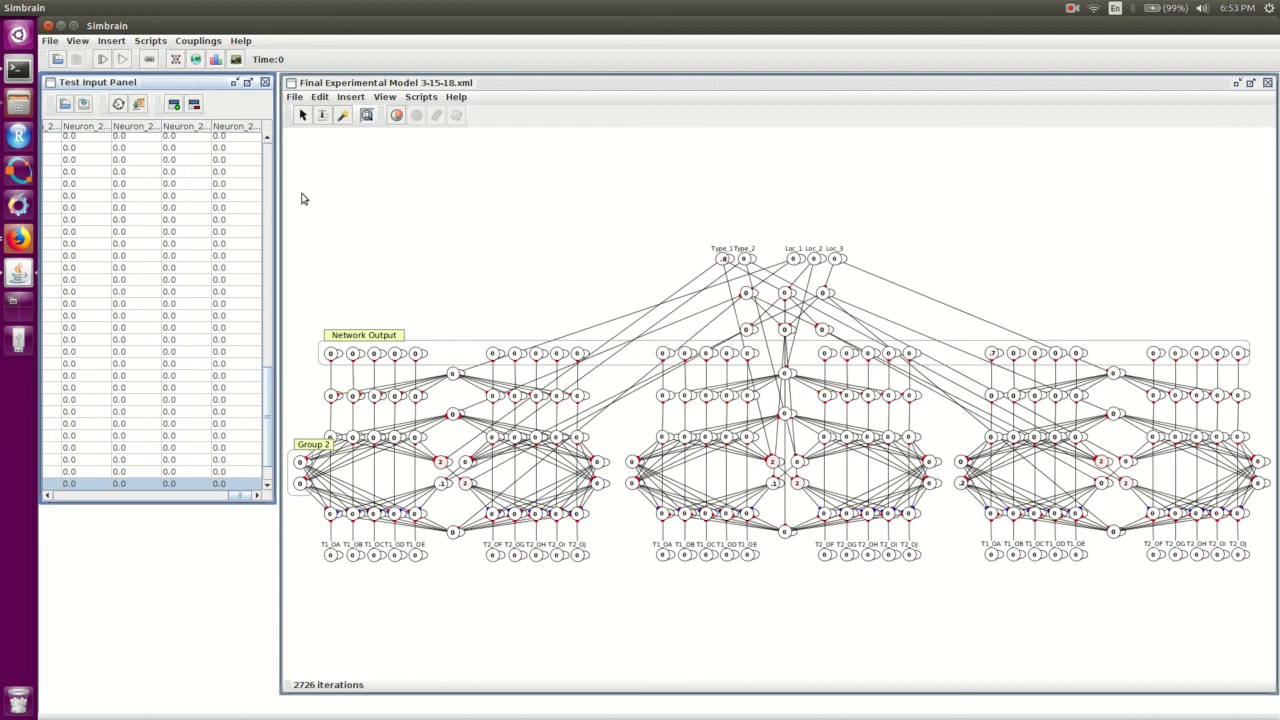
Set the activation of all neurons in the network to 0 and clear the selection
left_click_drag(286, 190, 1250, 582)
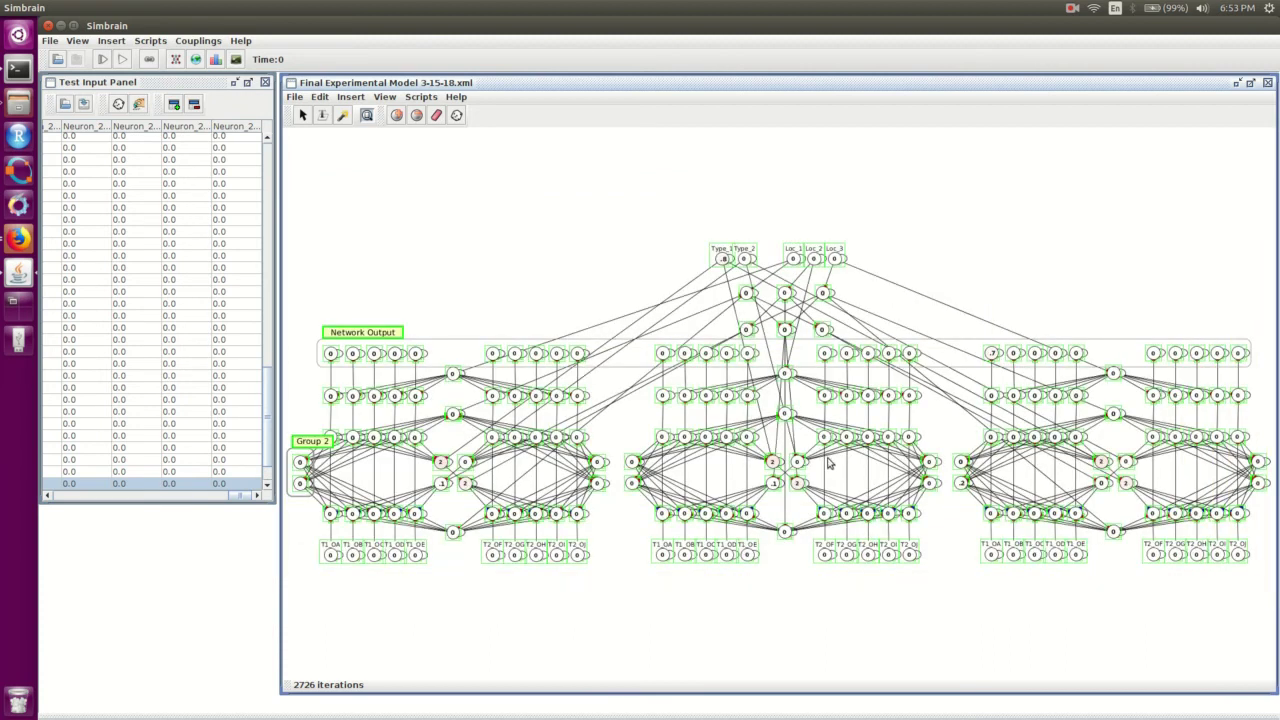
right_click(797, 465)
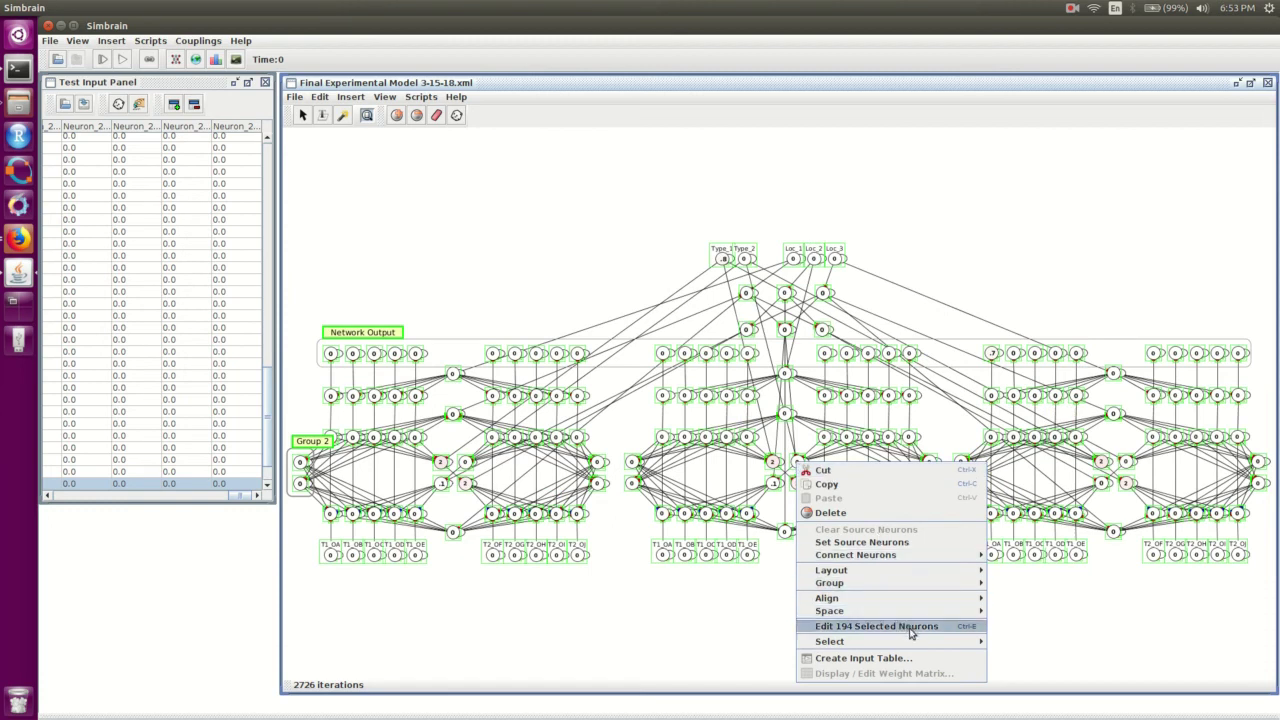
left_click(912, 634)
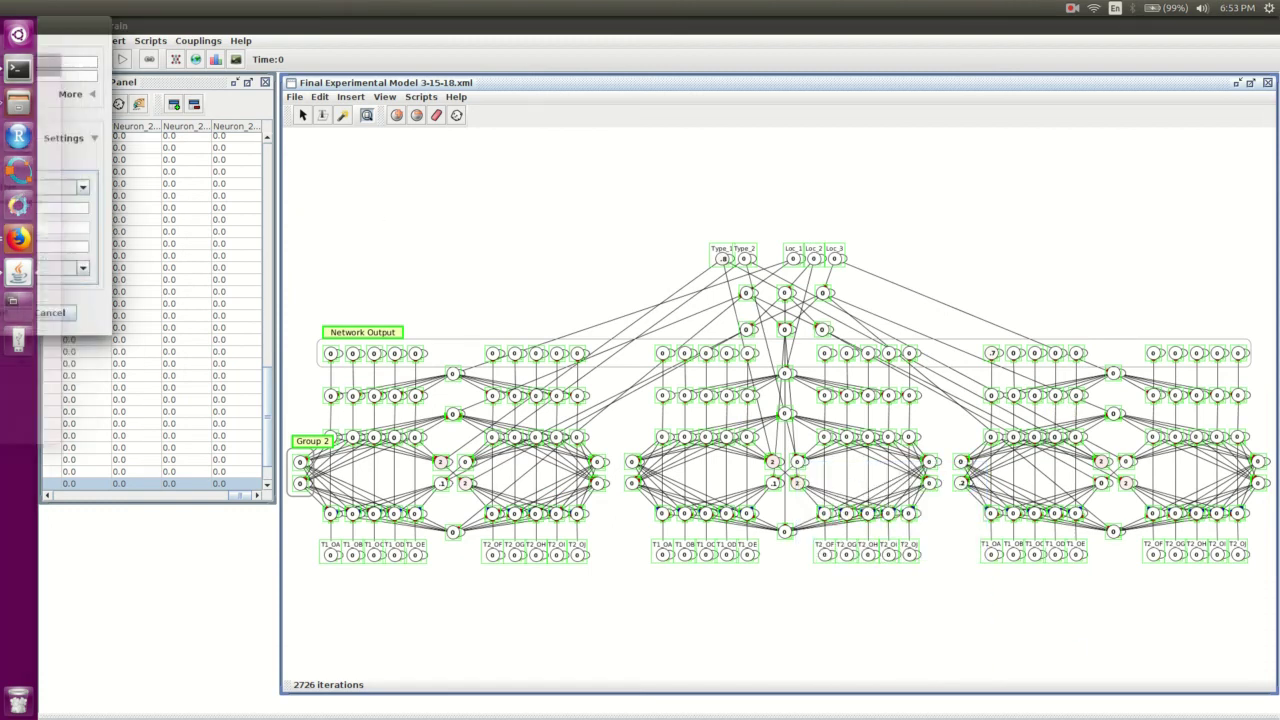
left_click_drag(727, 300, 529, 170)
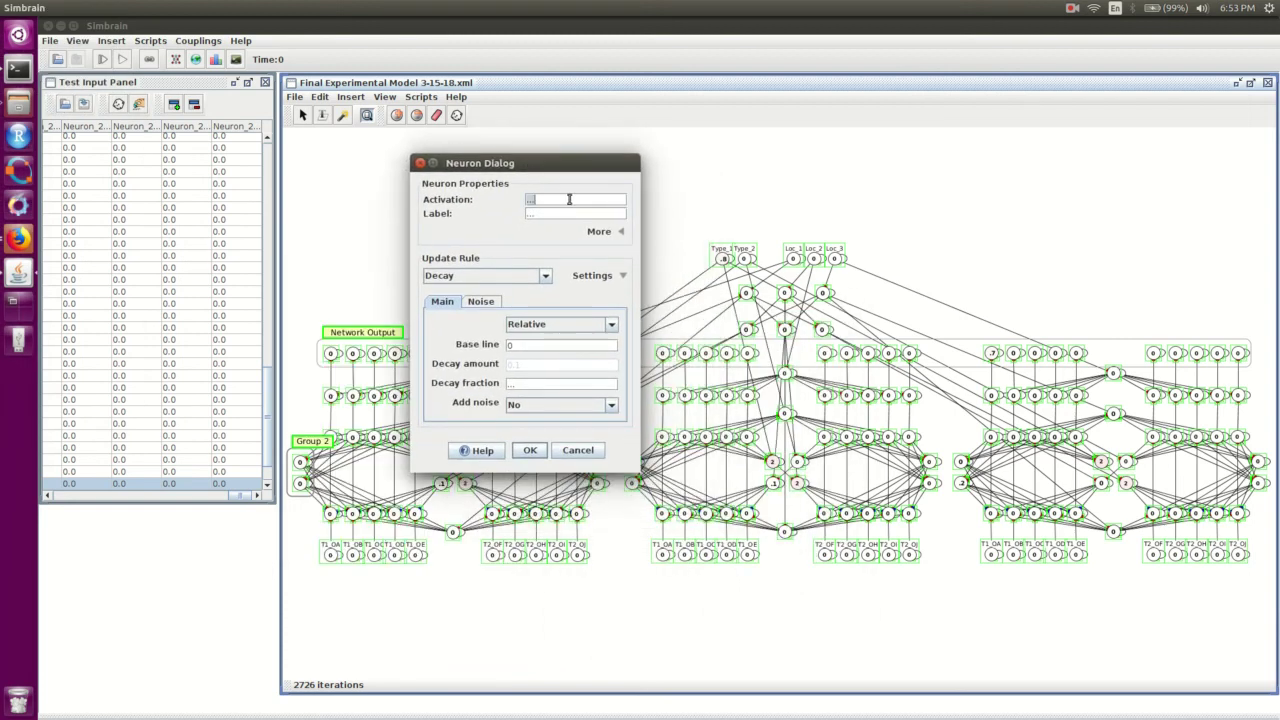
type("0")
left_click(533, 451)
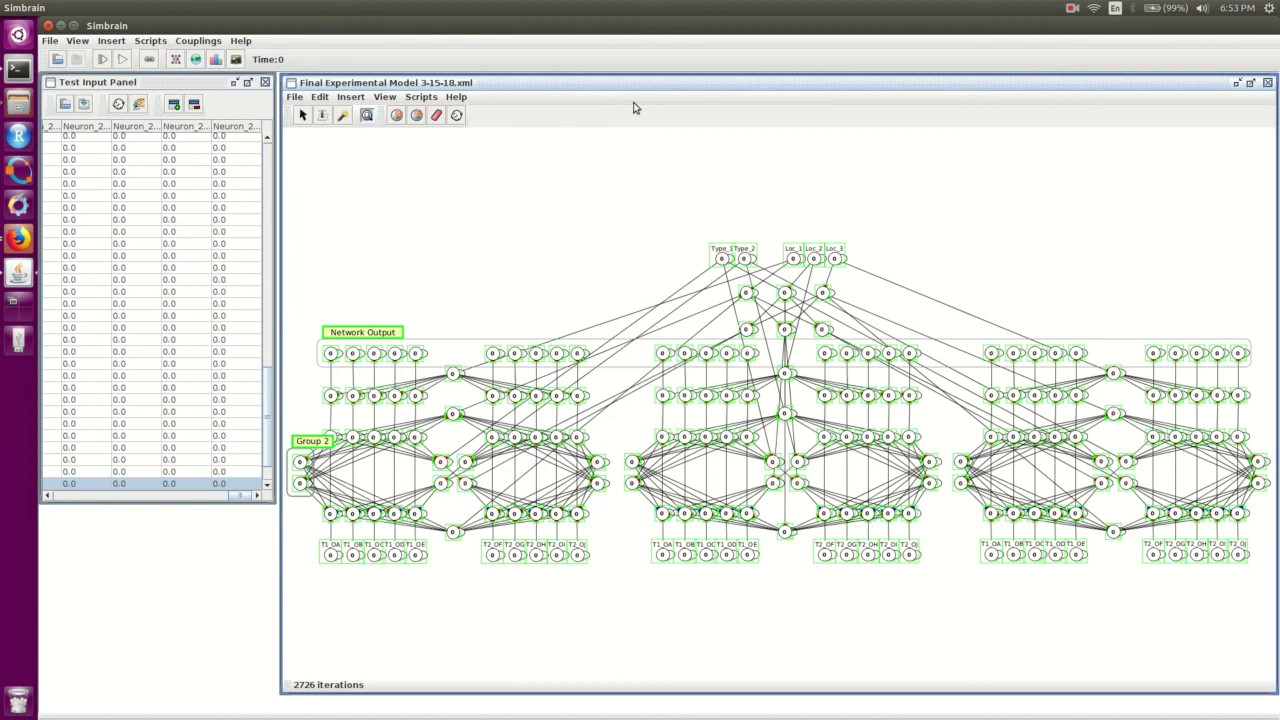
left_click(508, 260)
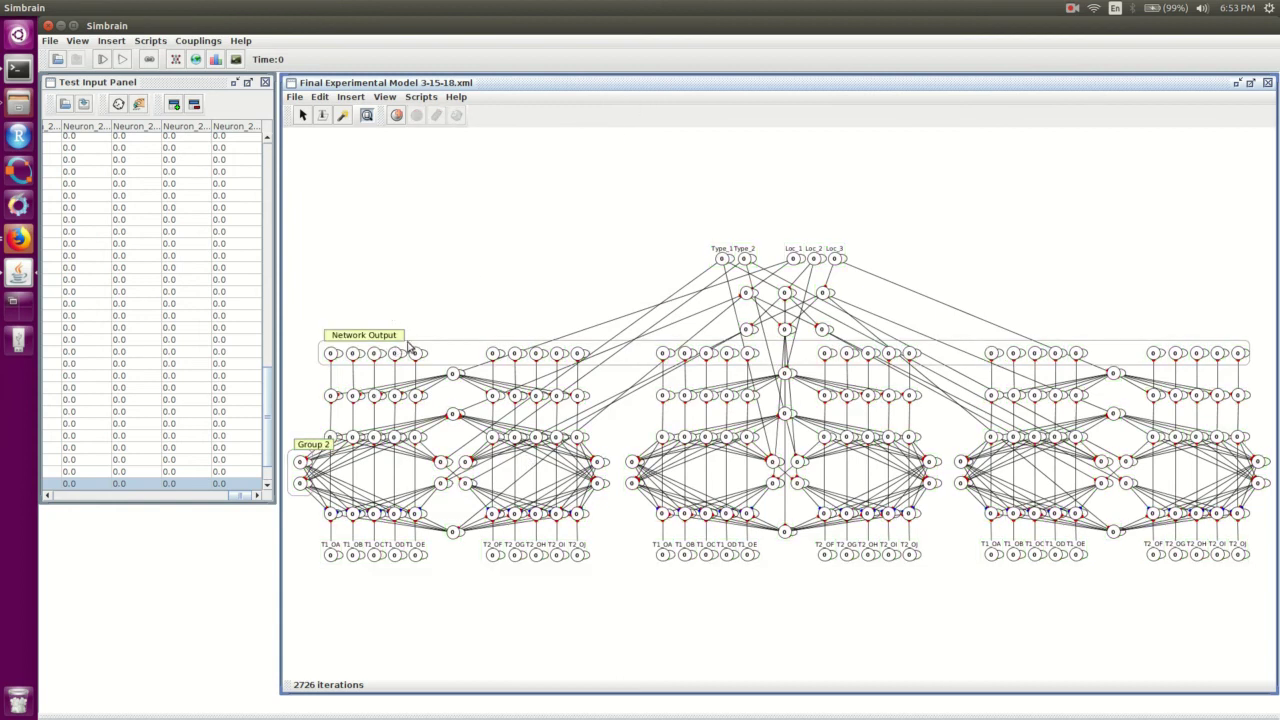
Load the Dual Stream LAG 1.csv protocol into the Test Input Panel
left_click(64, 104)
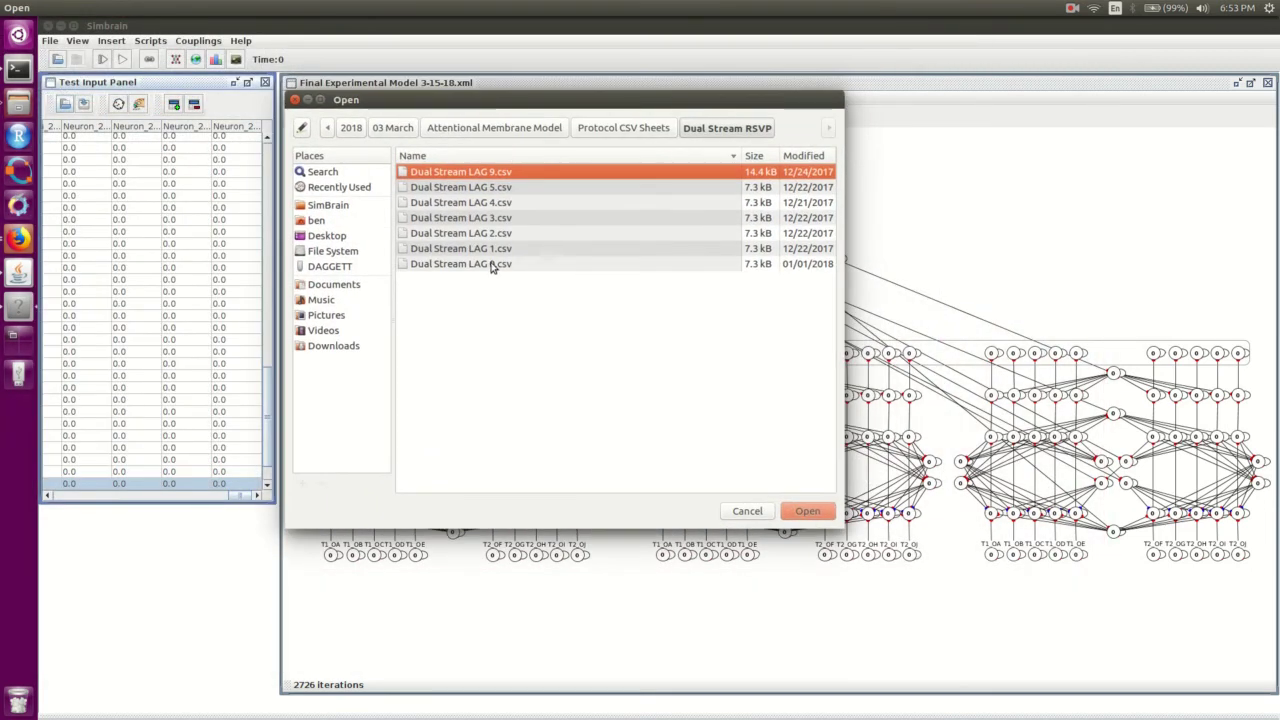
left_click(489, 249)
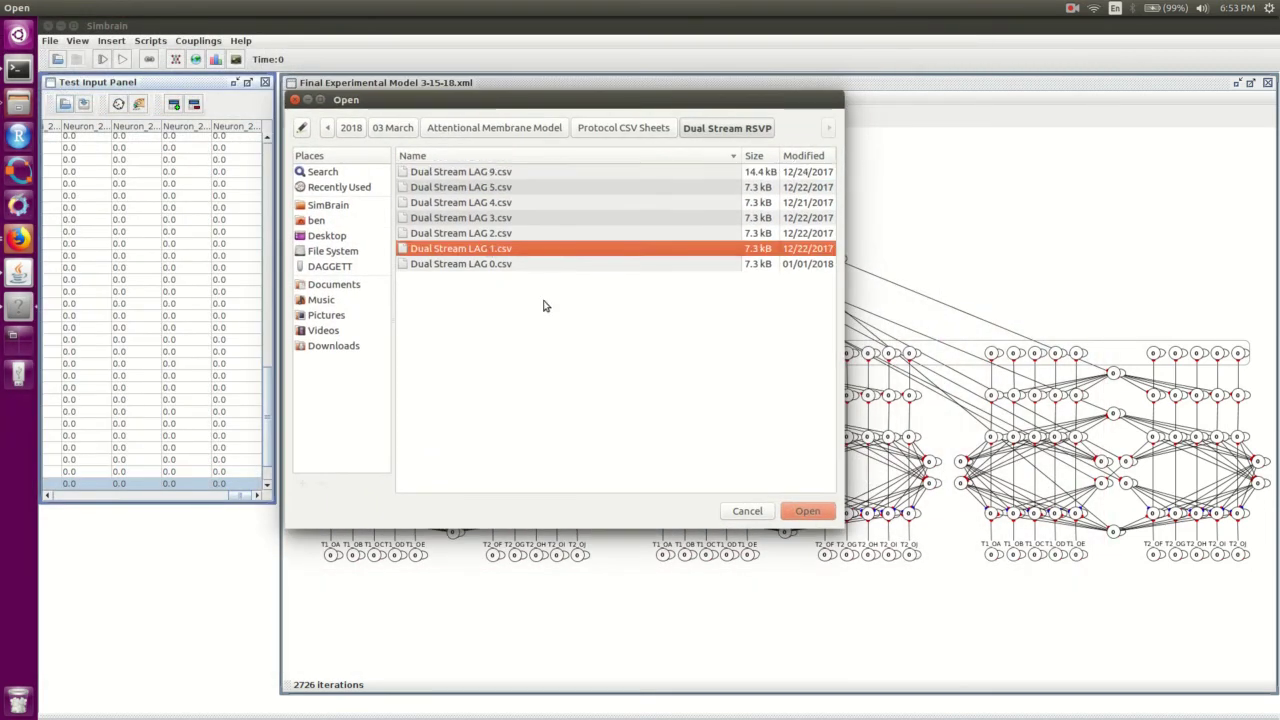
left_click(462, 265)
double_click(480, 253)
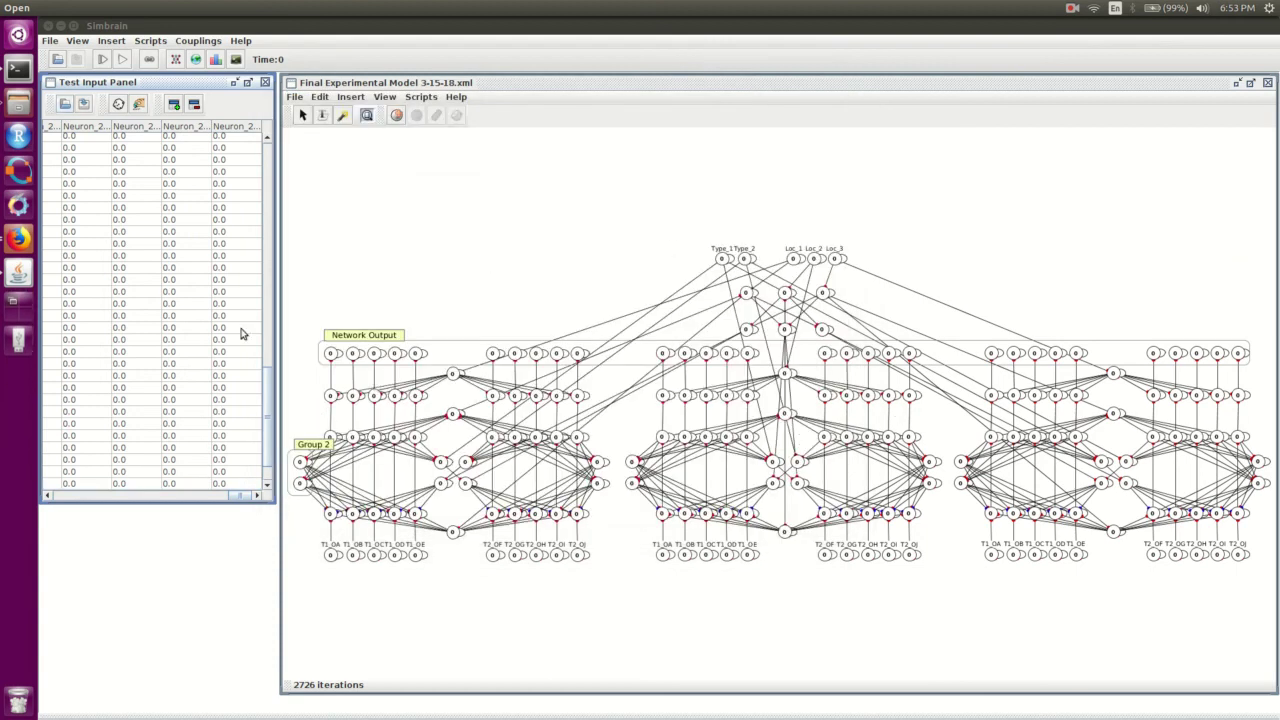
Enlarge the Test Input Panel, select the table's first row and advance the input by one row
left_click_drag(268, 490, 60, 642)
scroll(133, 366, "up", 10)
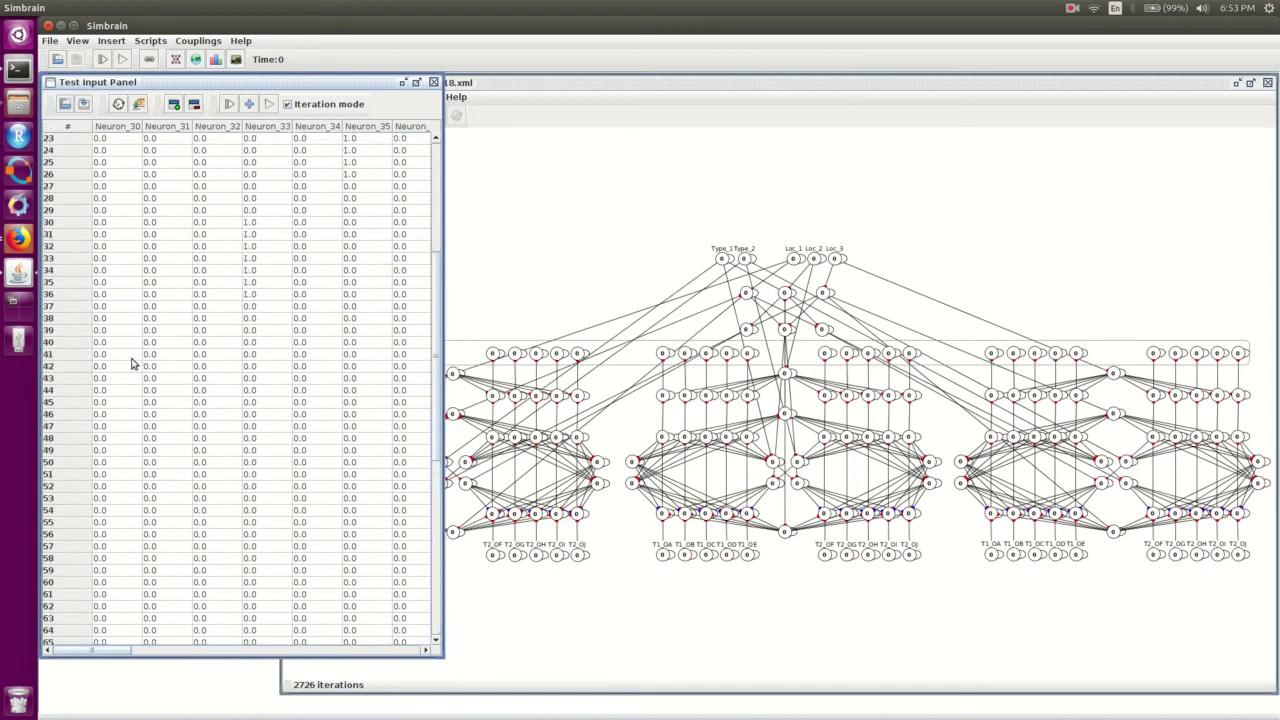
left_click(57, 142)
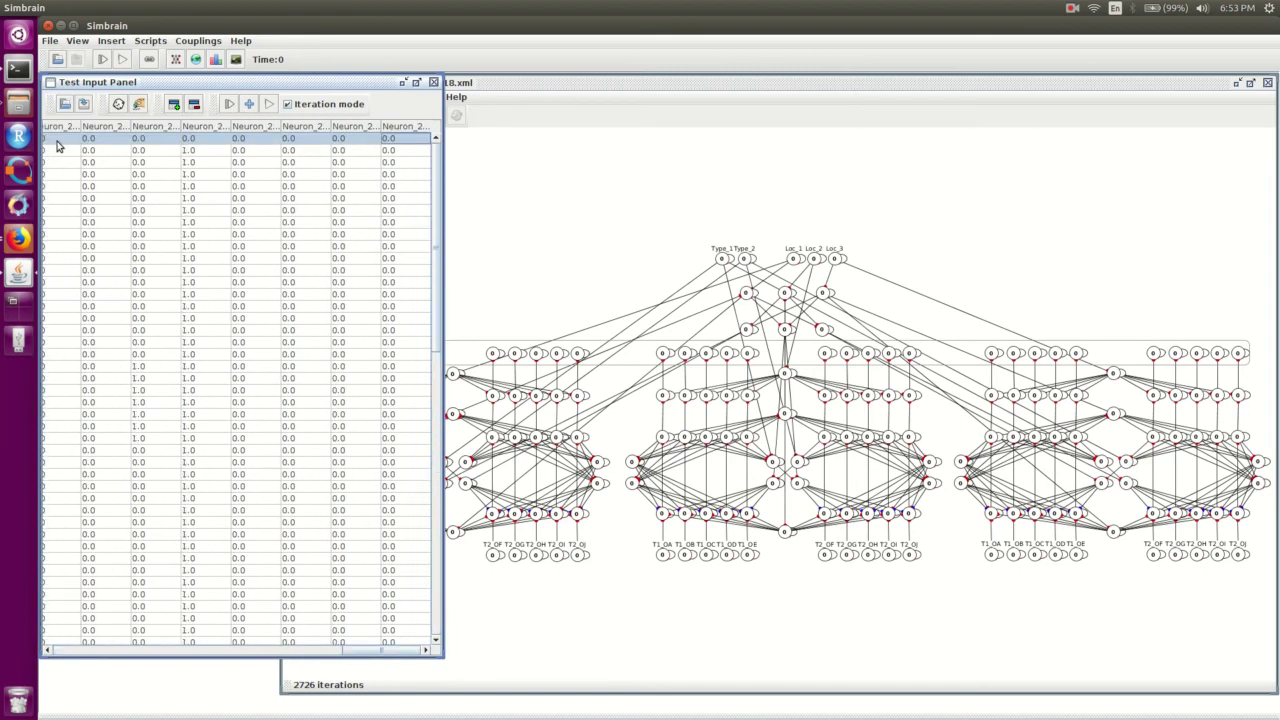
left_click(230, 105)
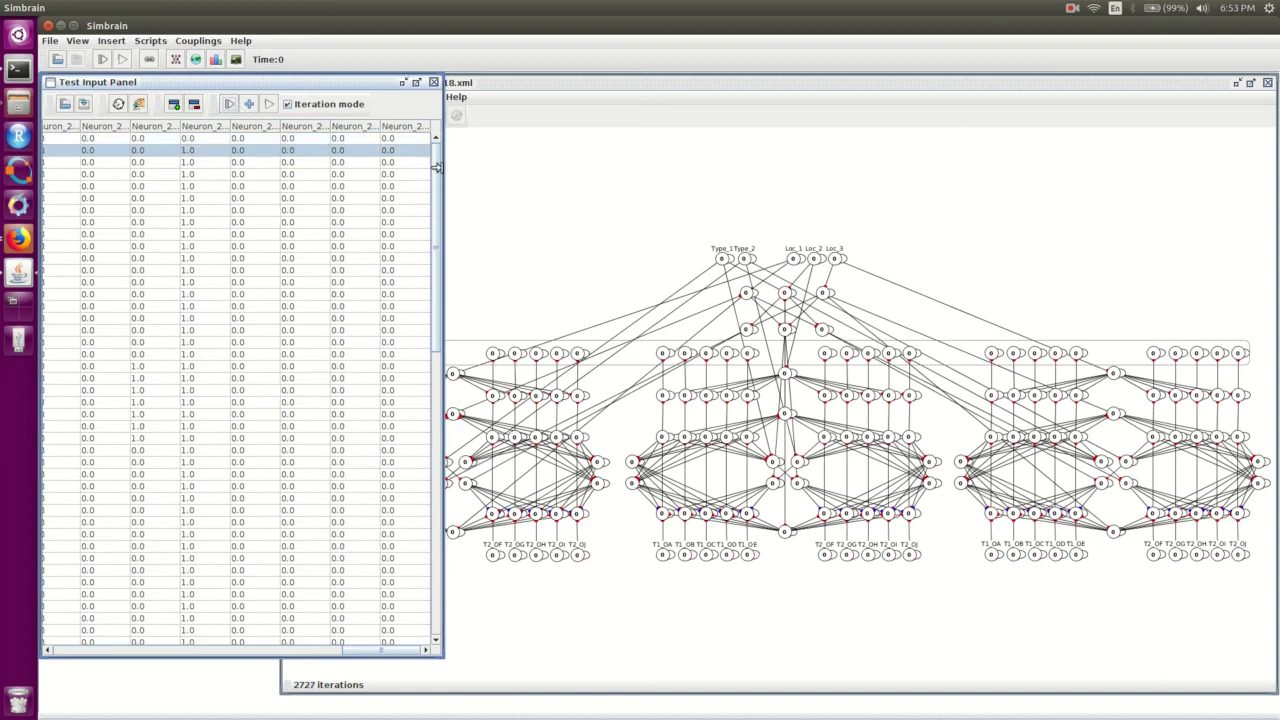
Narrow the Test Input Panel to uncover the network and step the LAG 1 protocol to iteration 2736
left_click_drag(370, 158, 268, 163)
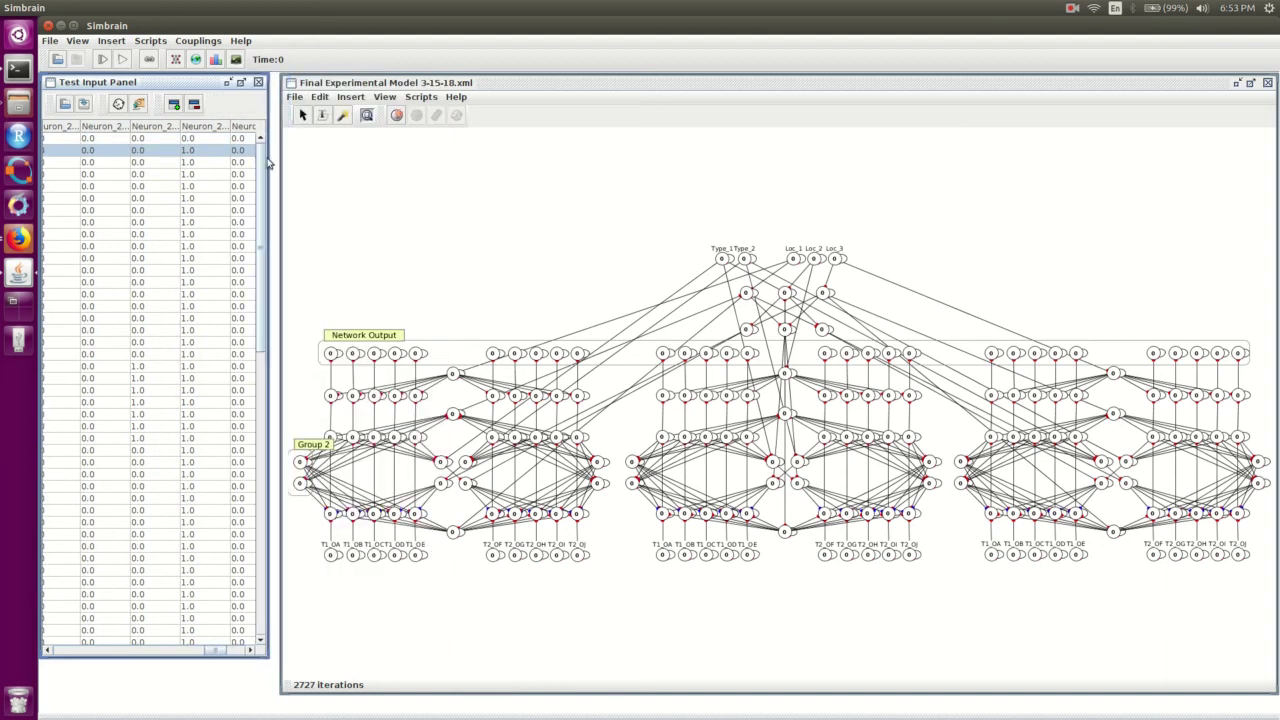
key("space")
key("space")
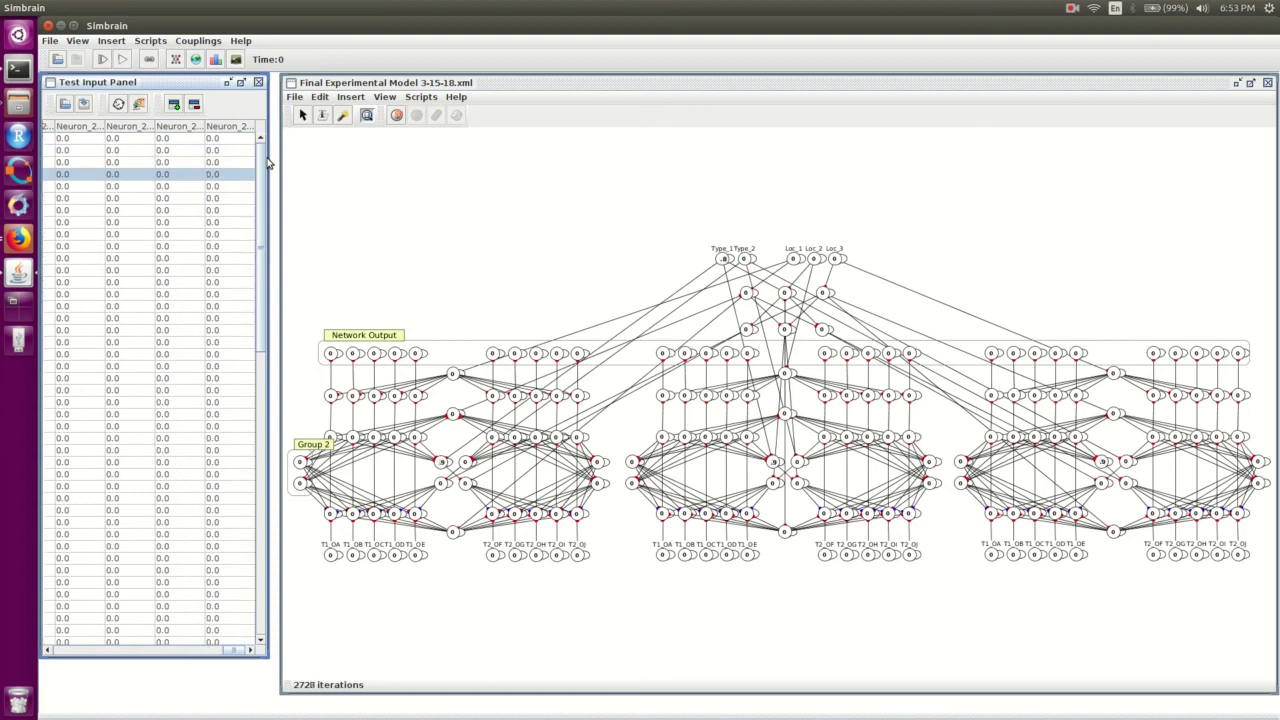
key("Down")
key("Down")
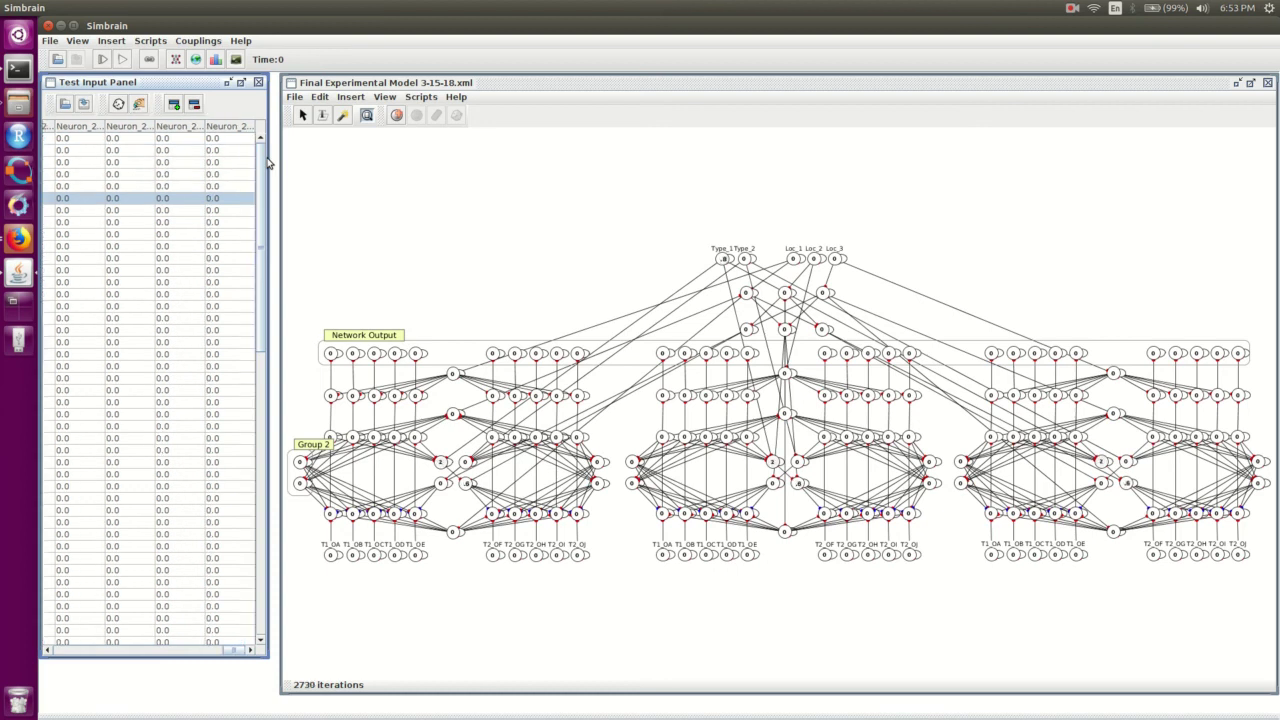
key("space")
key("space")
key("Down")
key("Down")
key("Down")
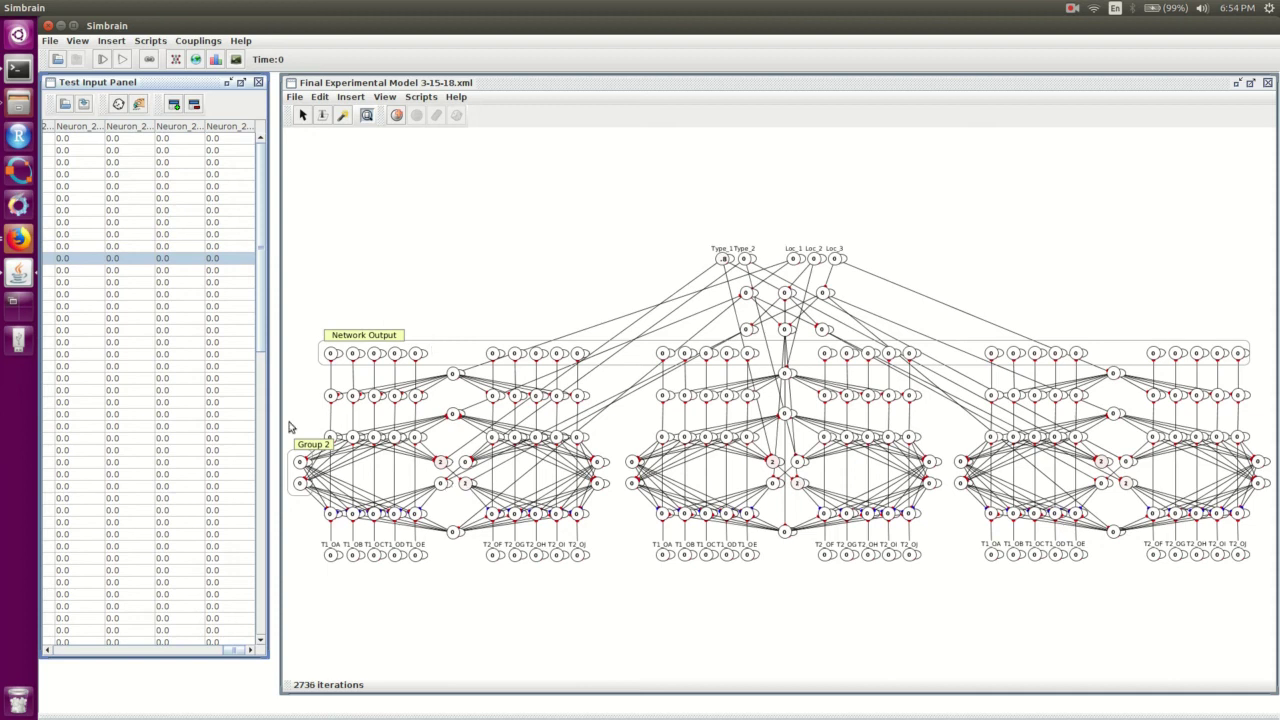
Step the LAG 1 protocol on to iteration 2765, following the first bundle's T1_OD signal up to the Network Output group
key("Down")
key("Down")
key("Down")
key("Down")
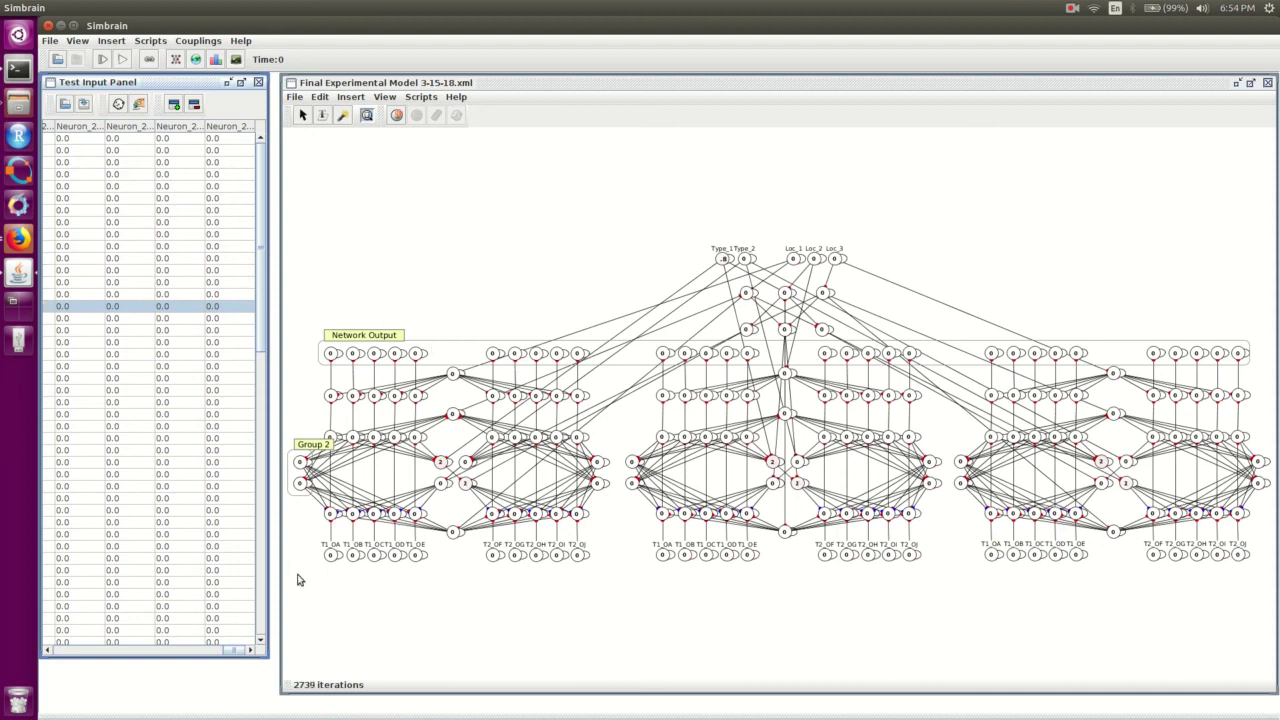
key("Down")
key("Down")
key("Down")
key("Down")
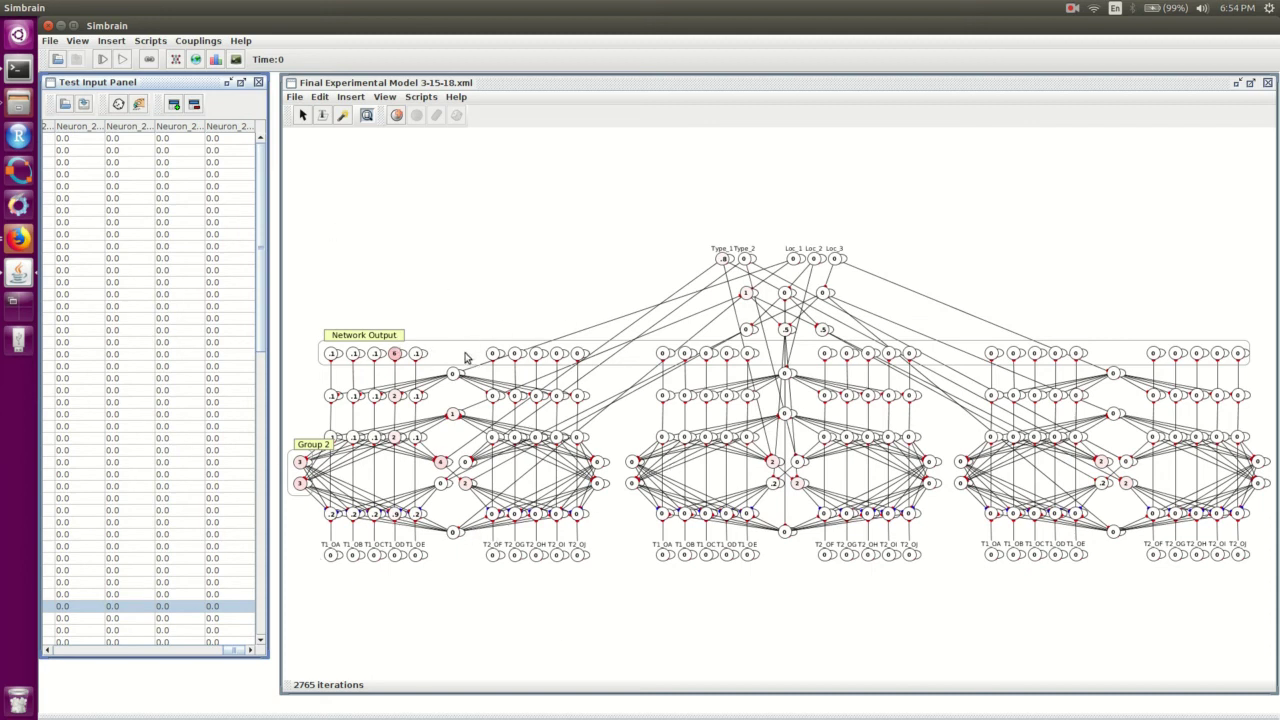
Step the LAG 1 protocol to iteration 2792, comparing the first and third bundles' Network Output neurons and the neurons below Loc_1 to Loc_3
key("Down")
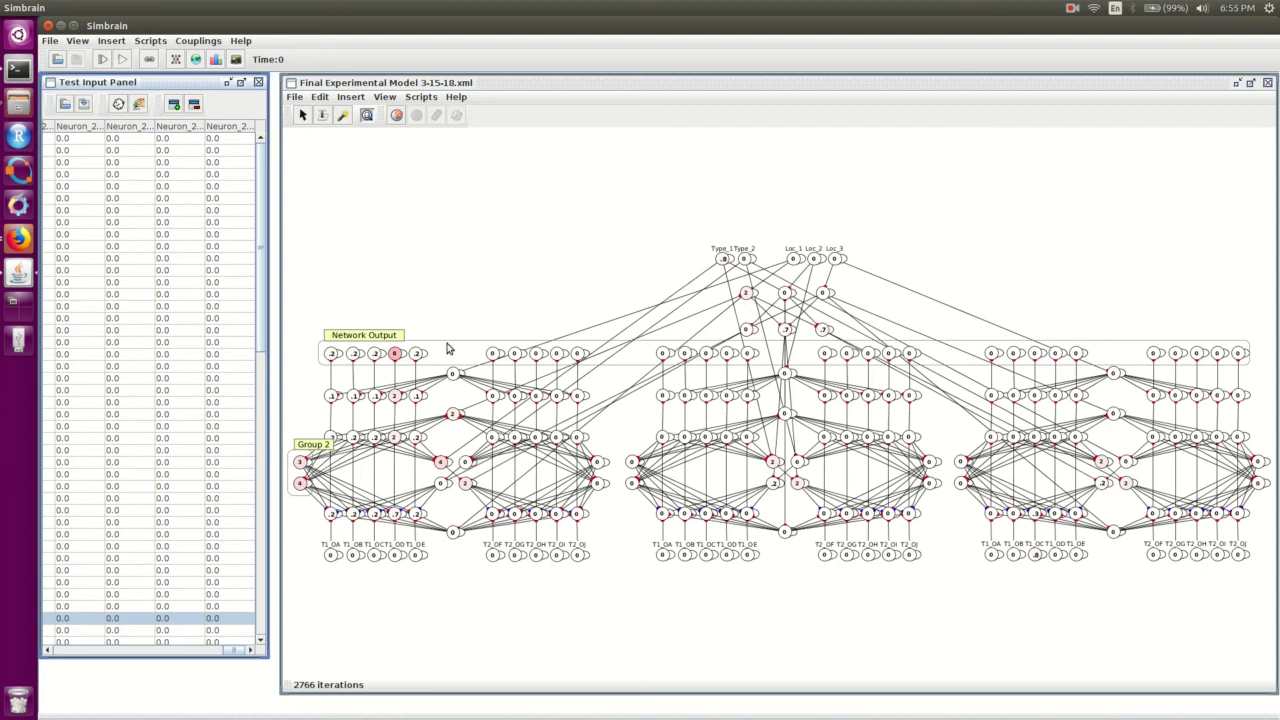
key("Down")
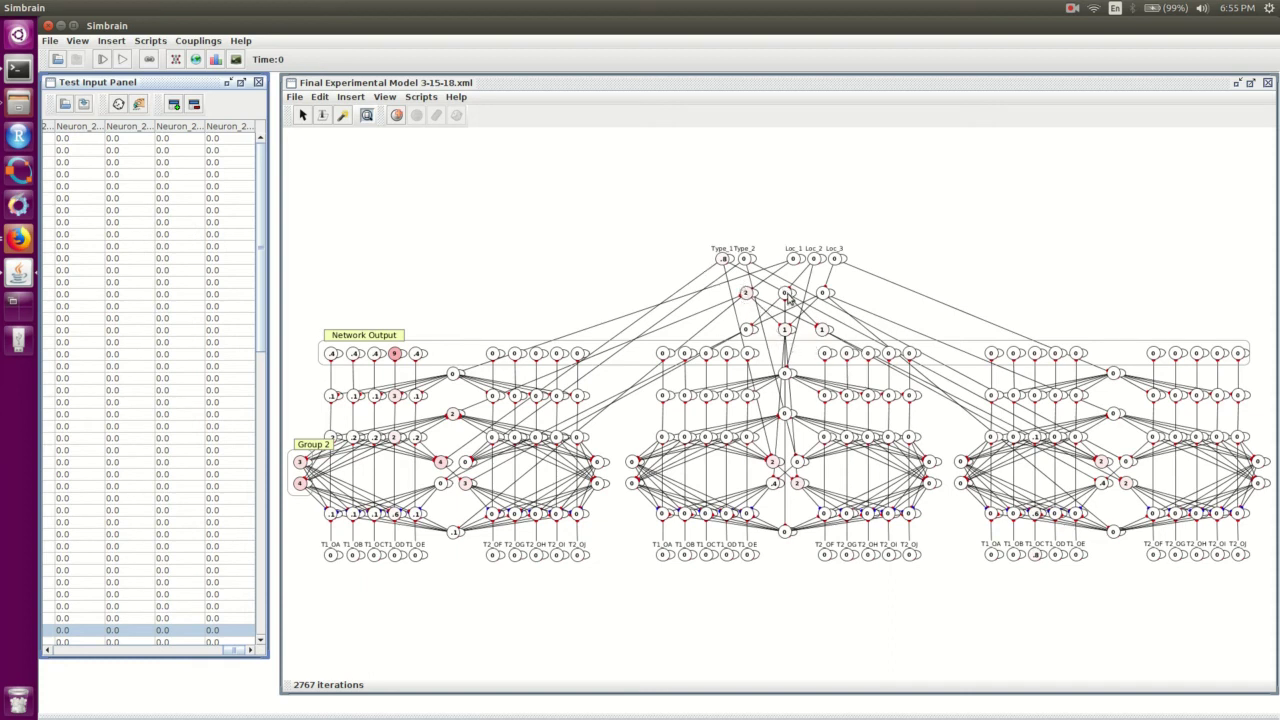
mouse_move(788, 298)
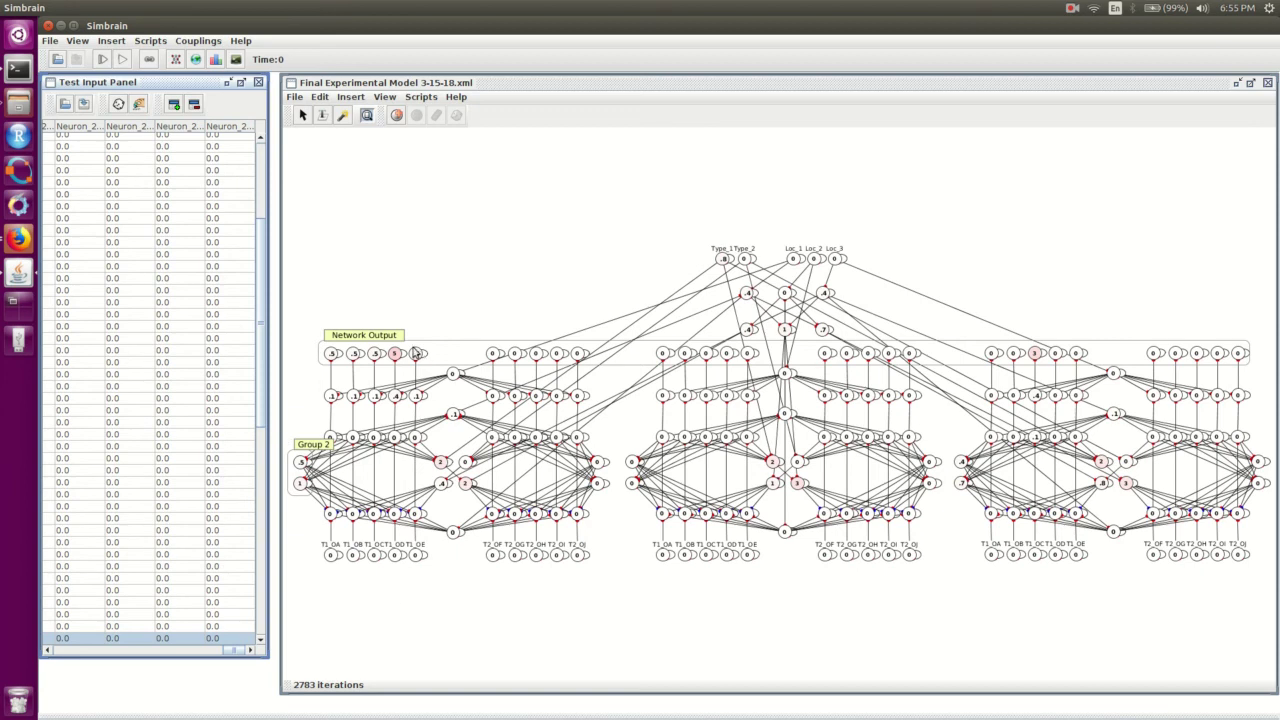
mouse_move(415, 353)
key("space")
key("space")
key("space")
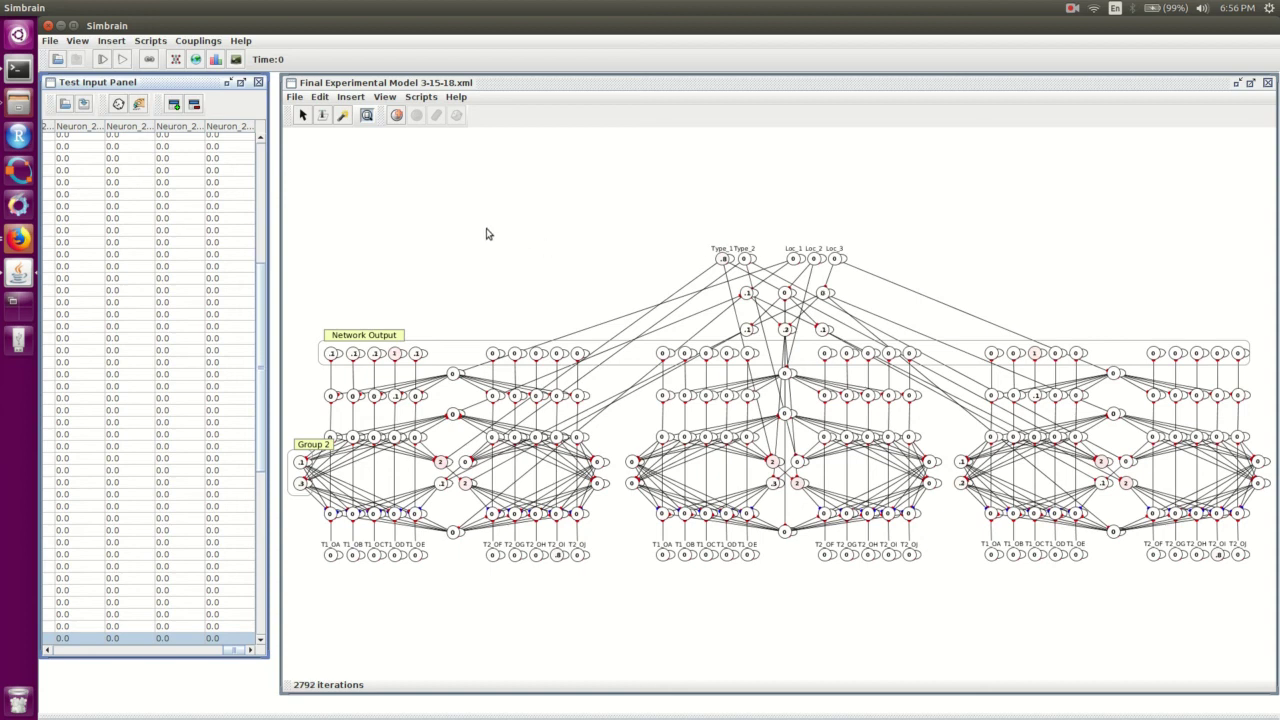
Select the whole network, set the activation of all neurons to 0 and clear the selection
left_click_drag(362, 216, 928, 268)
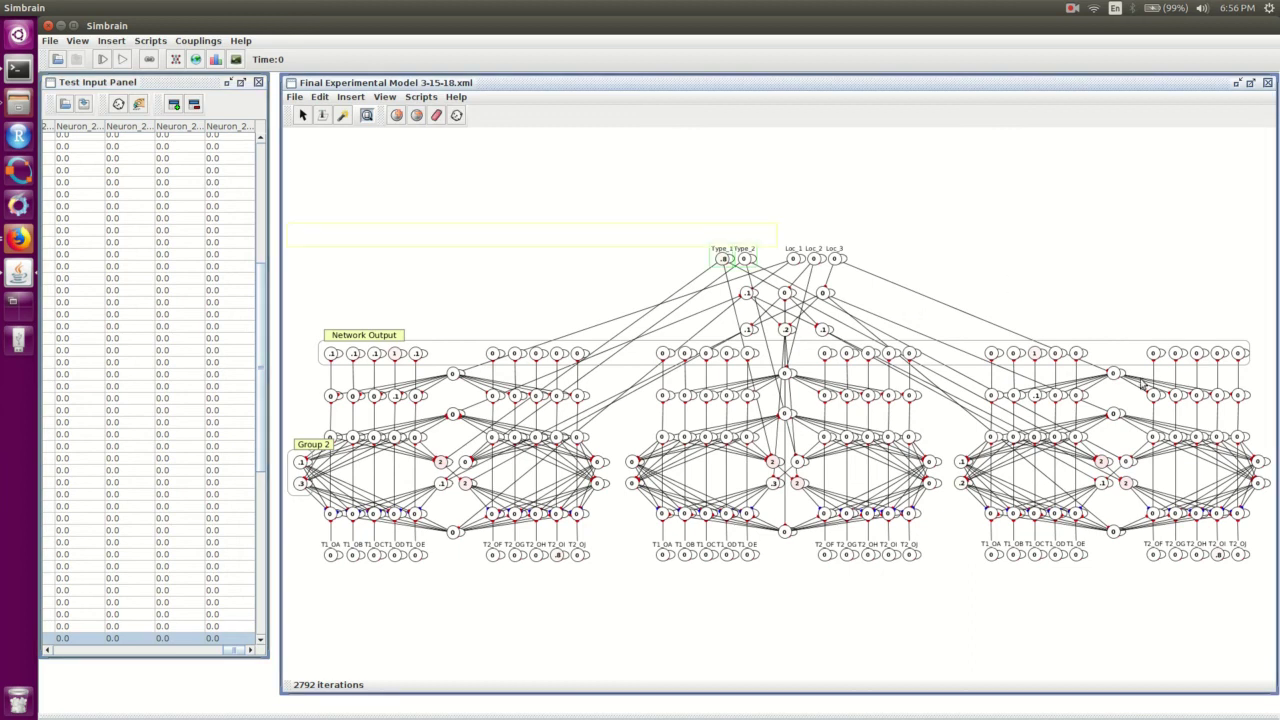
left_click_drag(1233, 517, 1265, 462)
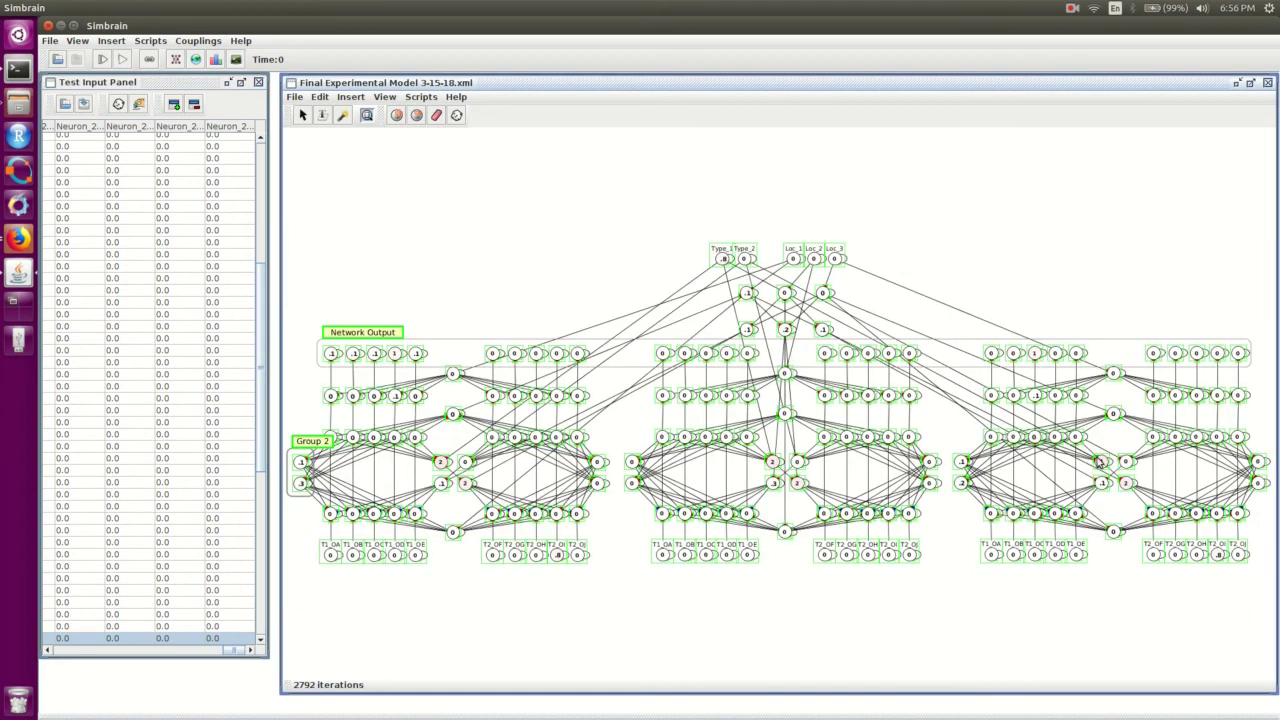
right_click(1104, 466)
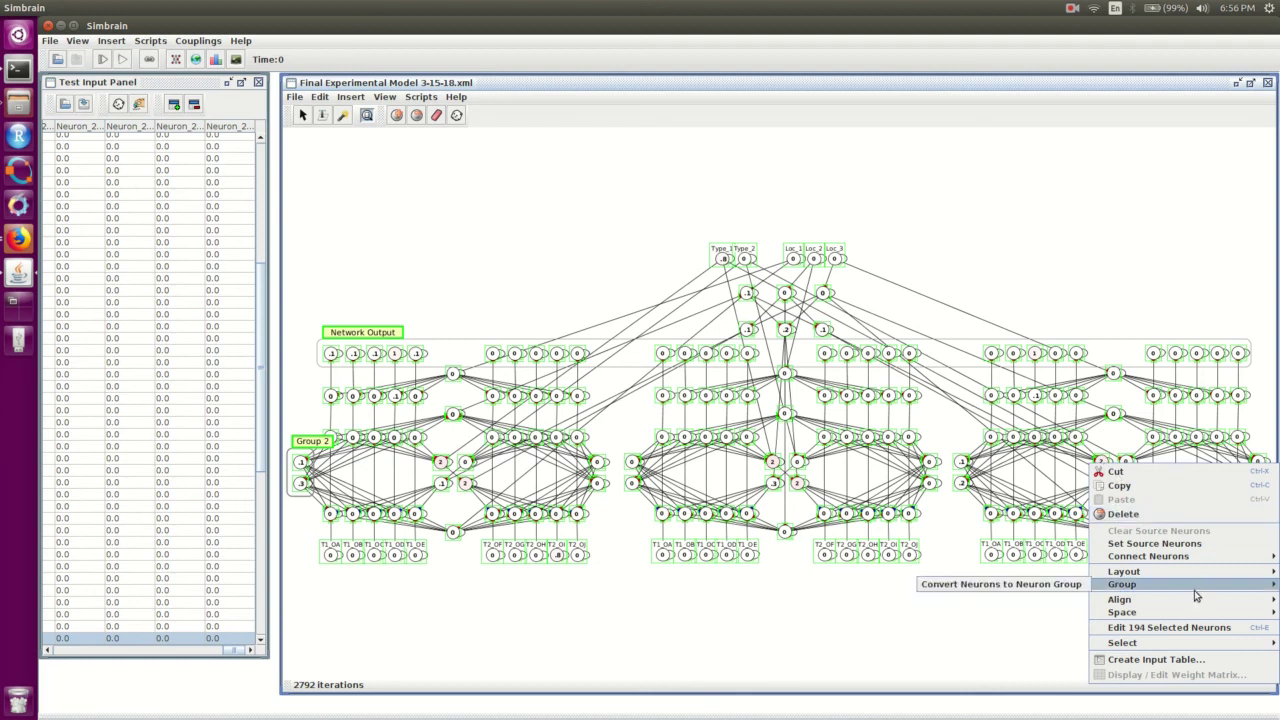
left_click(1168, 627)
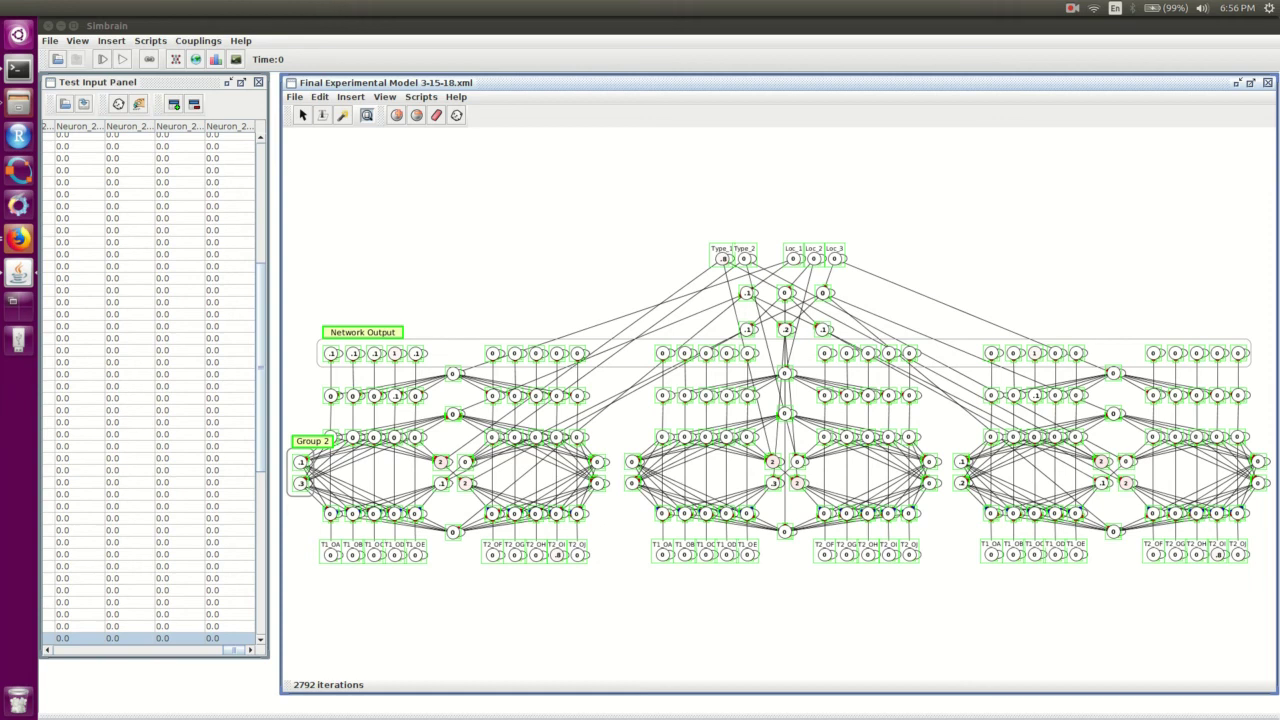
key("Return")
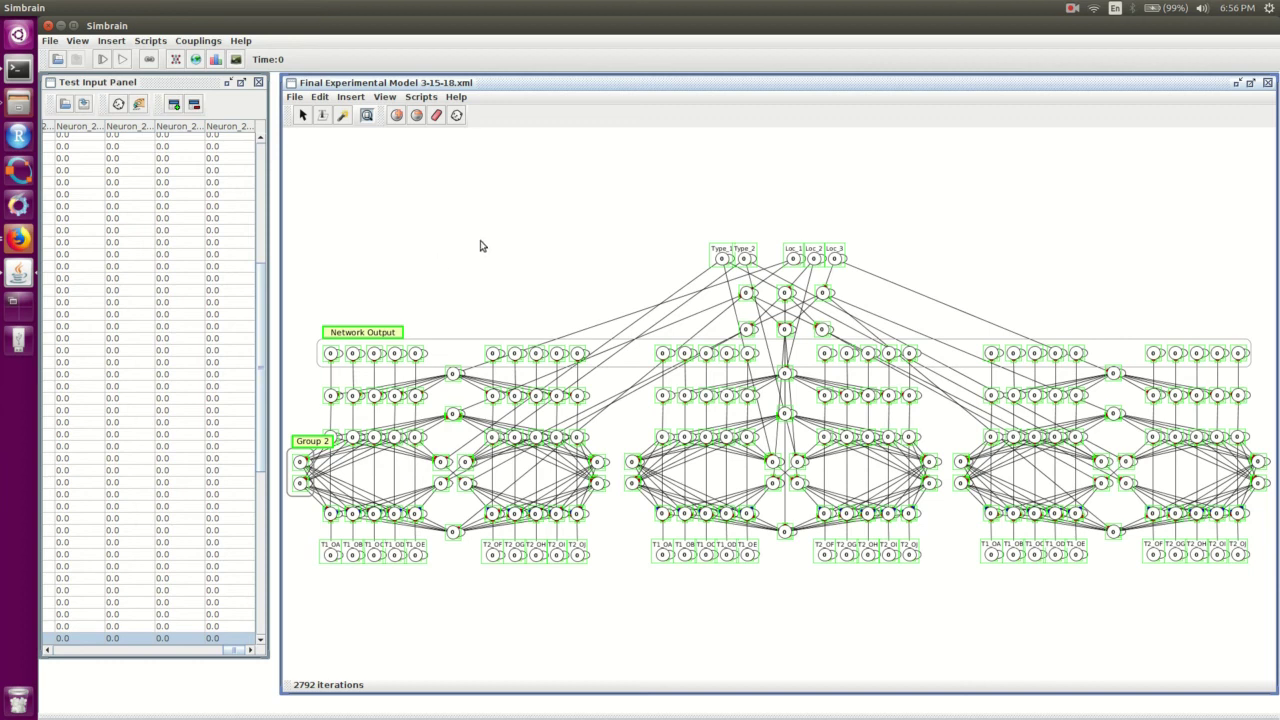
left_click(480, 245)
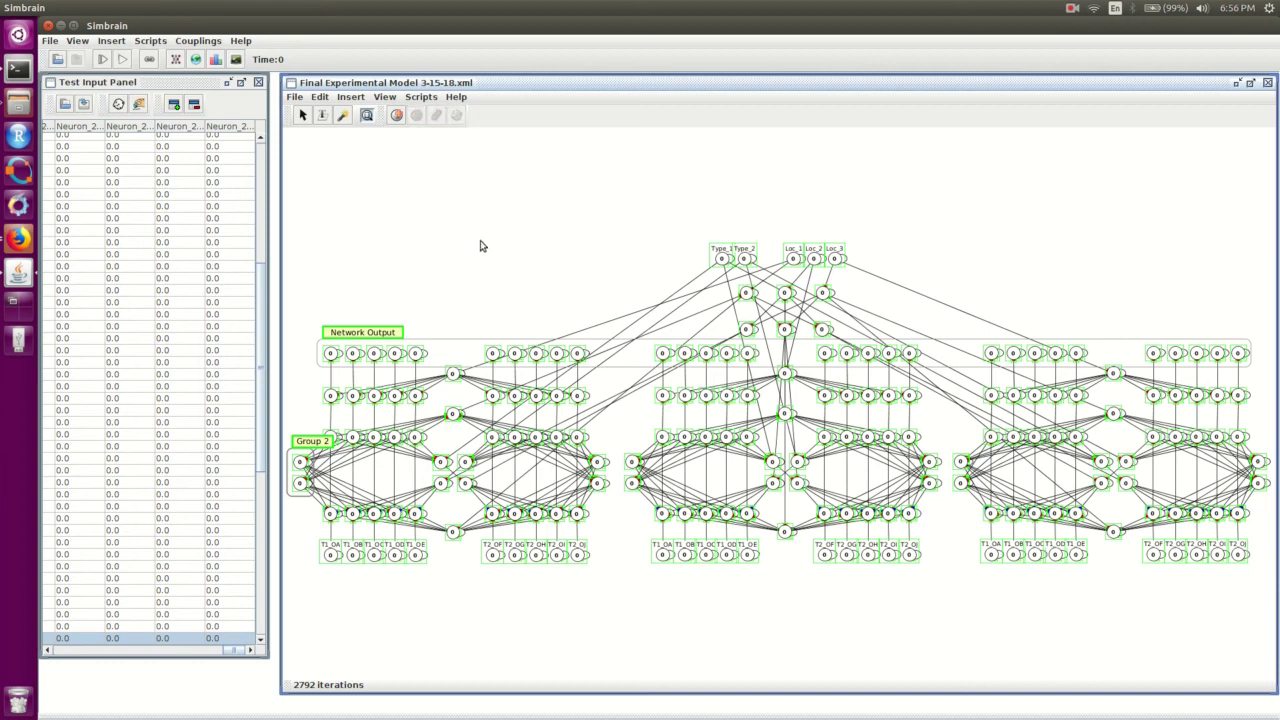
Load the Dual Stream LAG 0.csv protocol into the Test Input Panel
left_click(64, 108)
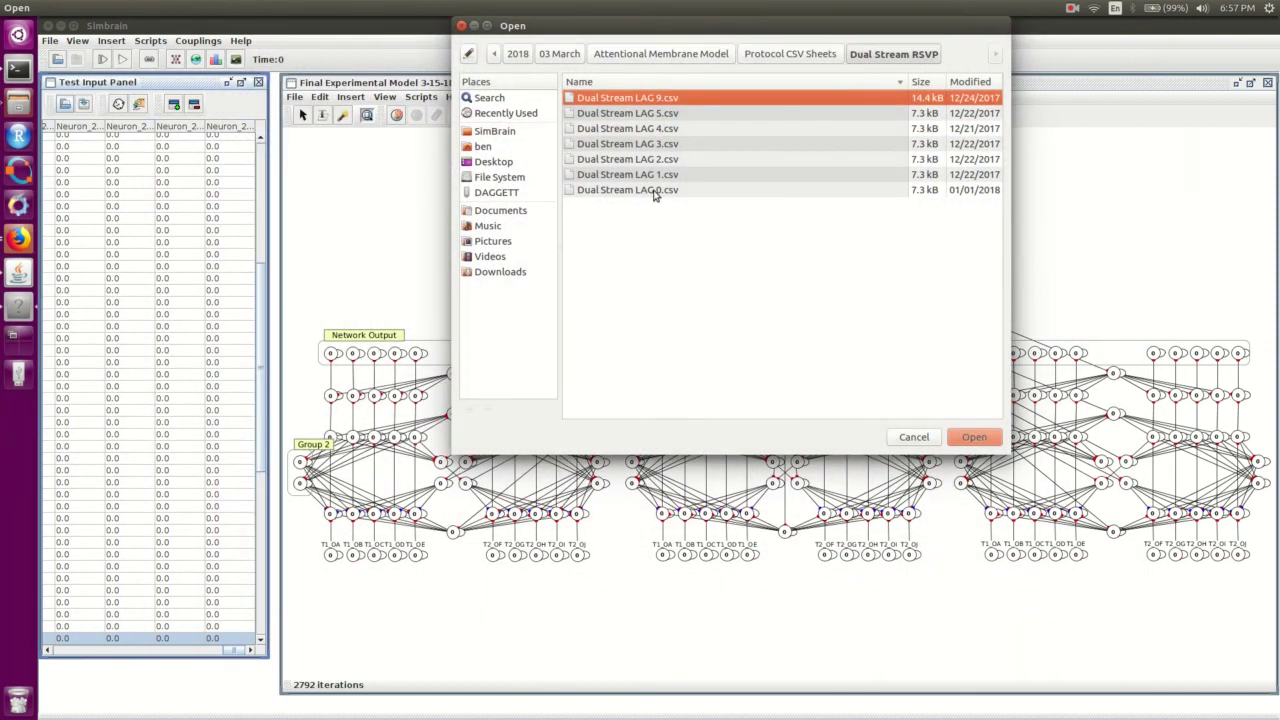
left_click(655, 191)
double_click(655, 191)
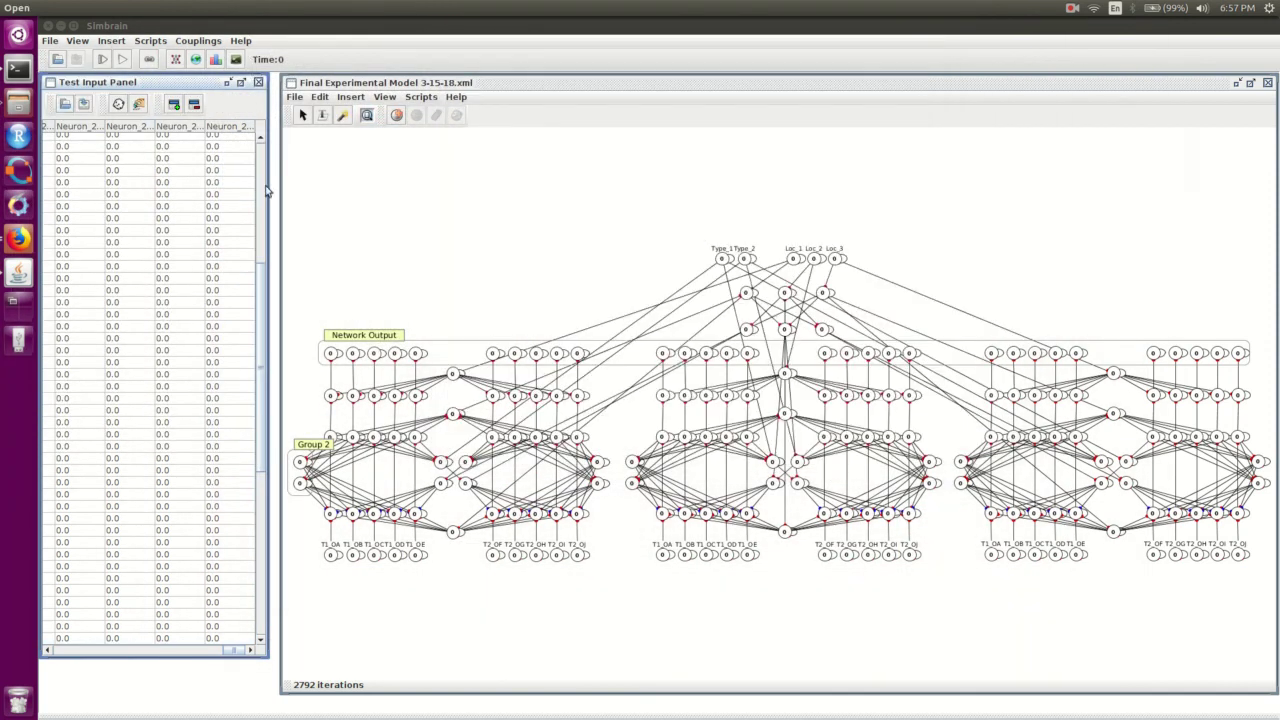
Widen the Test Input Panel, select the table's first row and review the LAG 0 input columns from first to last
left_click_drag(262, 186, 768, 211)
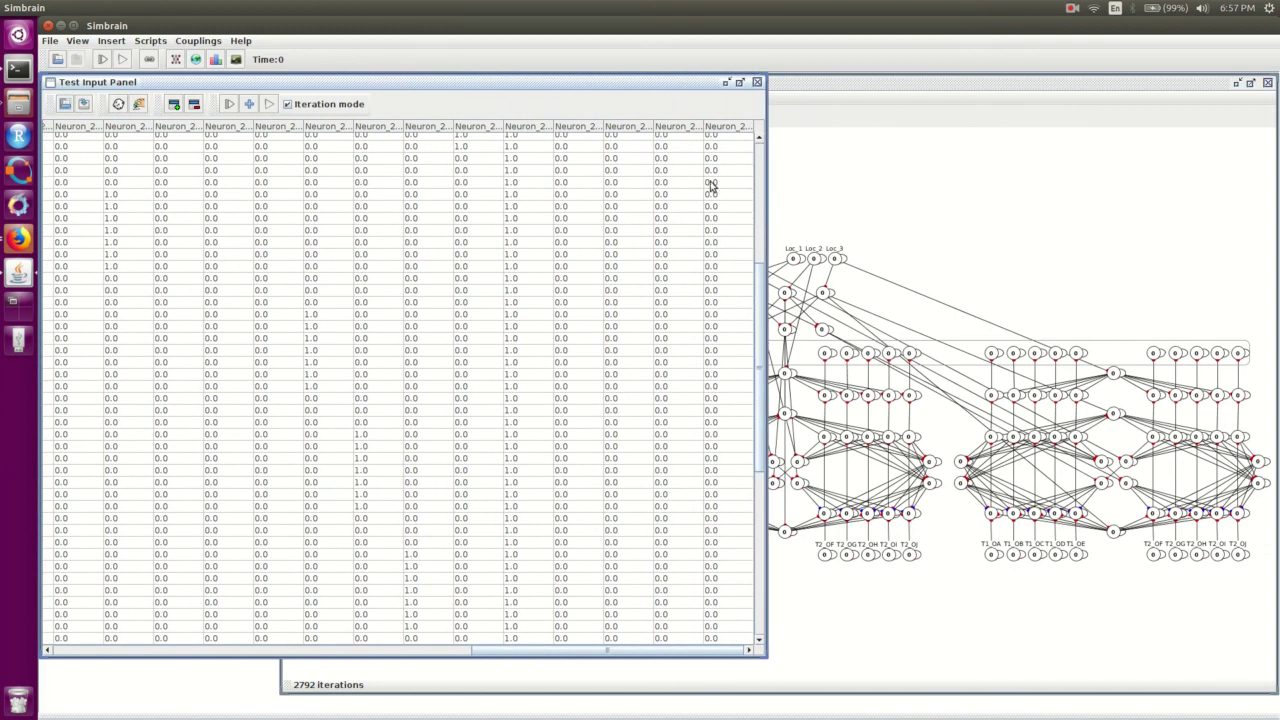
left_click_drag(566, 651, 74, 611)
scroll(178, 428, "up", 9)
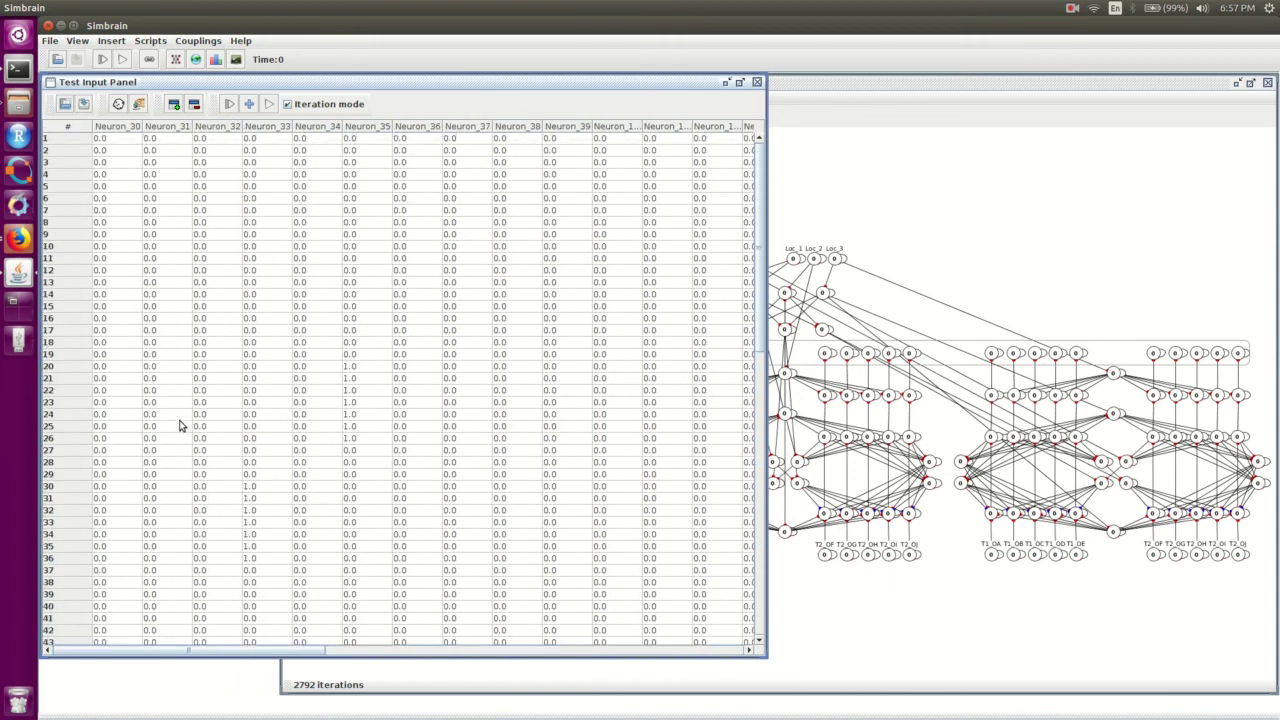
left_click(62, 138)
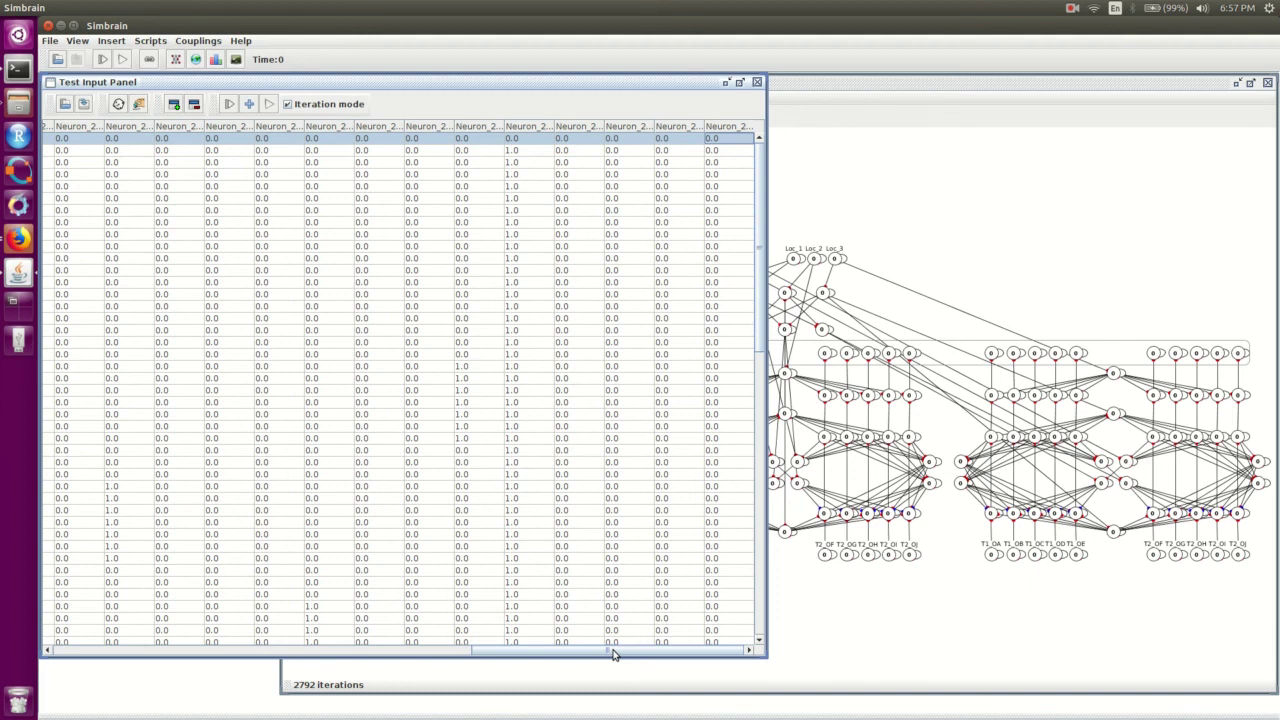
left_click_drag(614, 654, 120, 620)
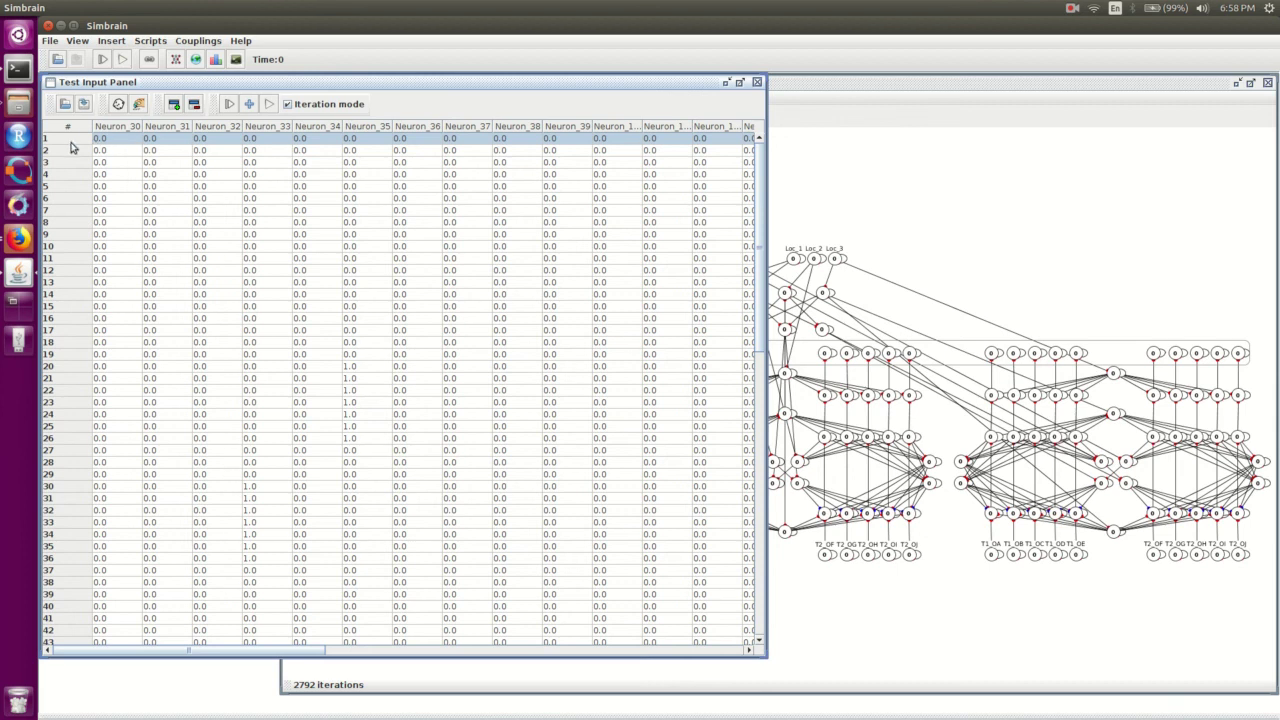
scroll(70, 147, "right", 5)
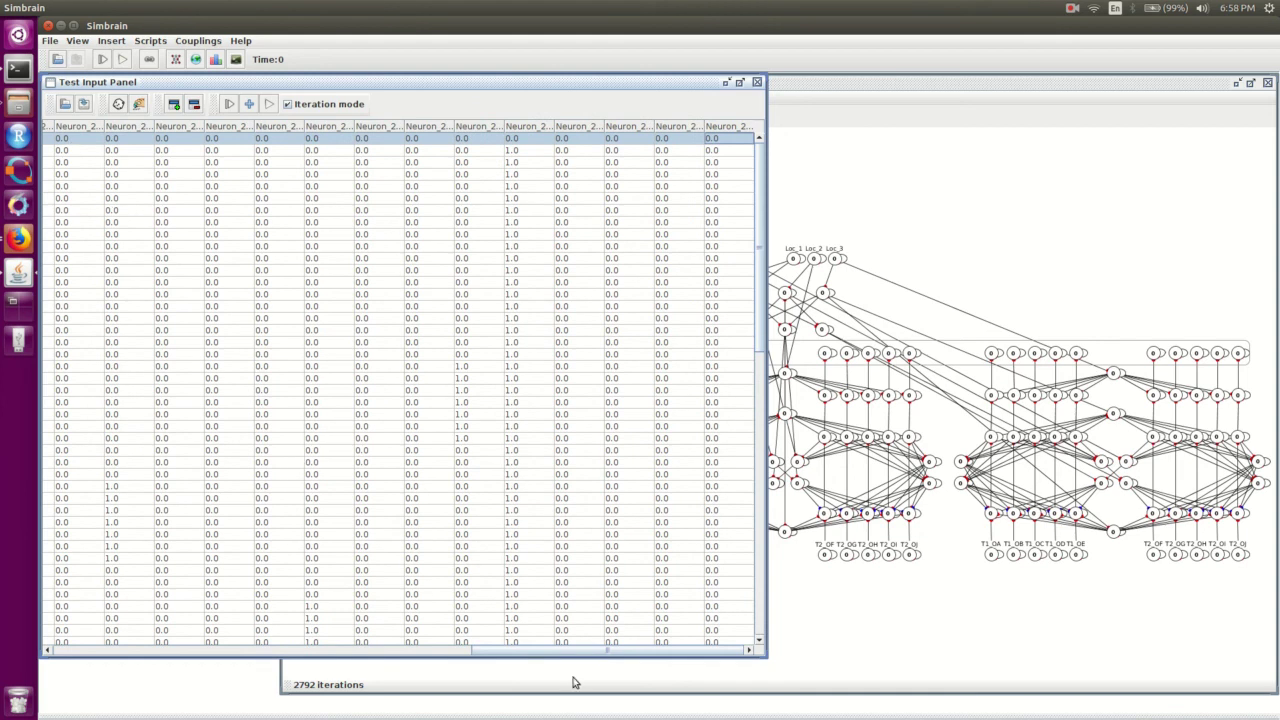
scroll(565, 655, "left", 10)
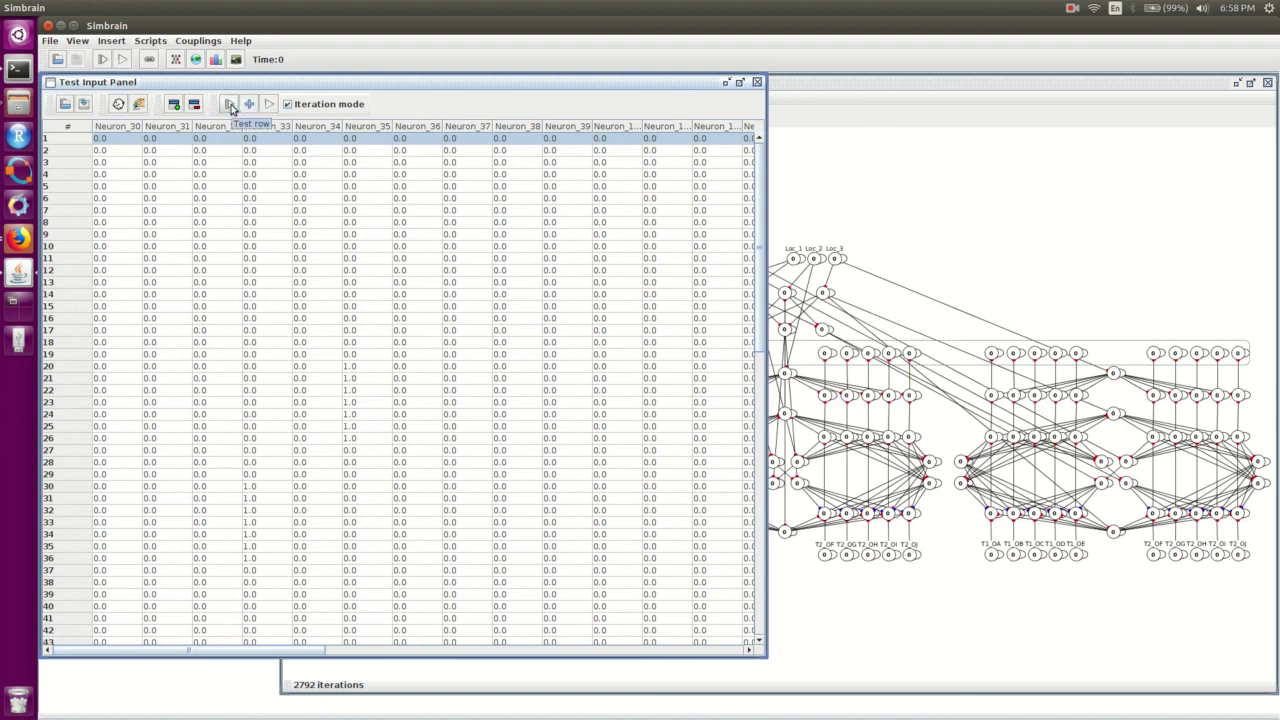
Test the first row of the LAG 0 protocol, narrow the Test Input Panel and step the network to iteration 2797
left_click(230, 105)
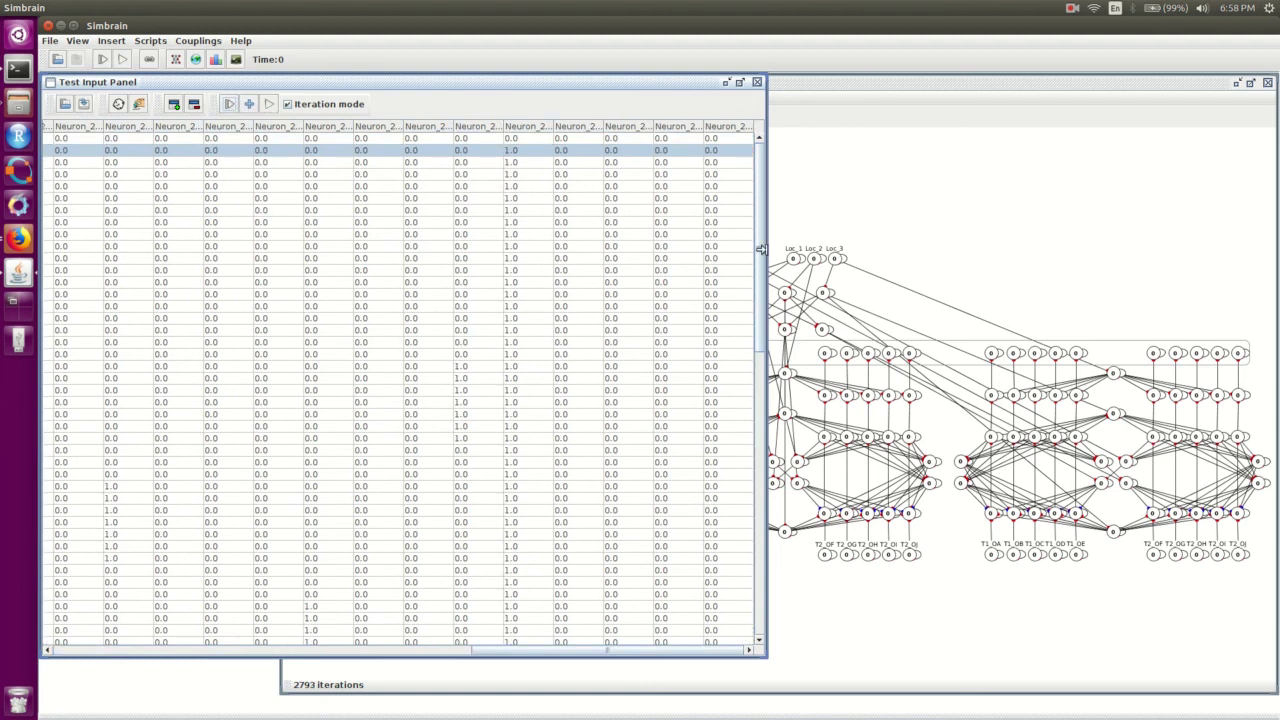
left_click_drag(760, 250, 271, 230)
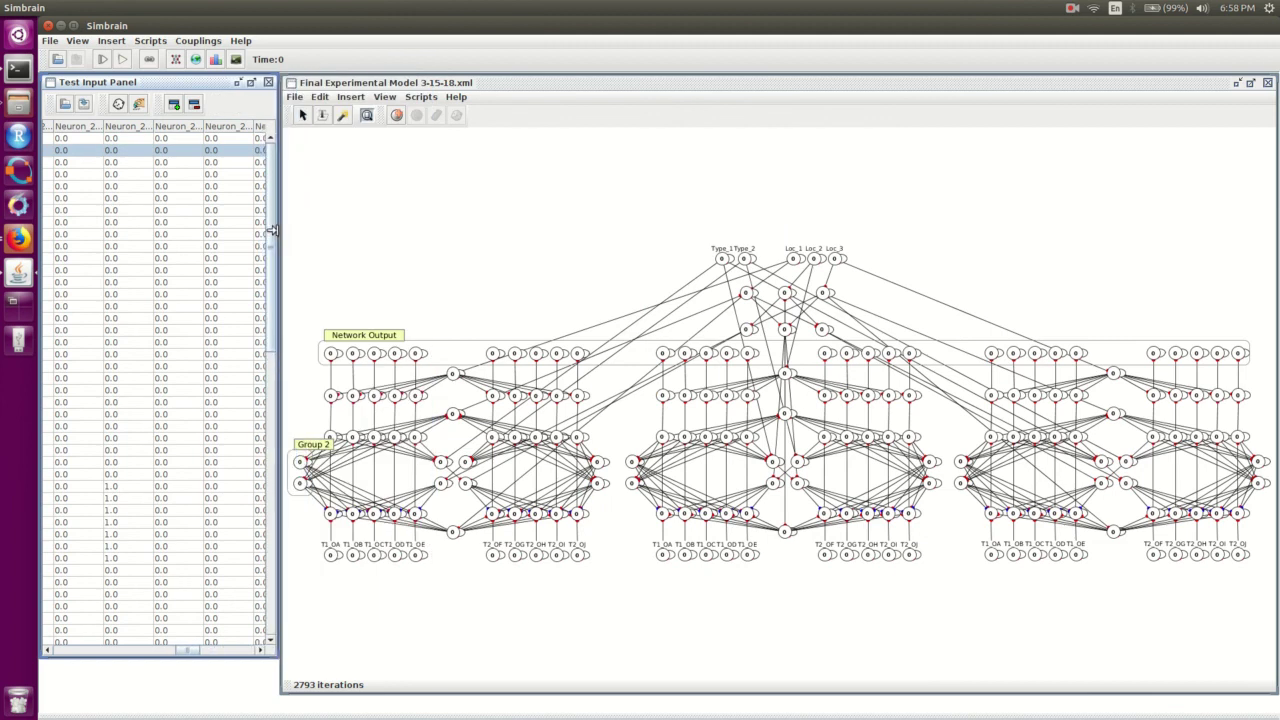
left_click(85, 95)
left_click(85, 95)
left_click(85, 95)
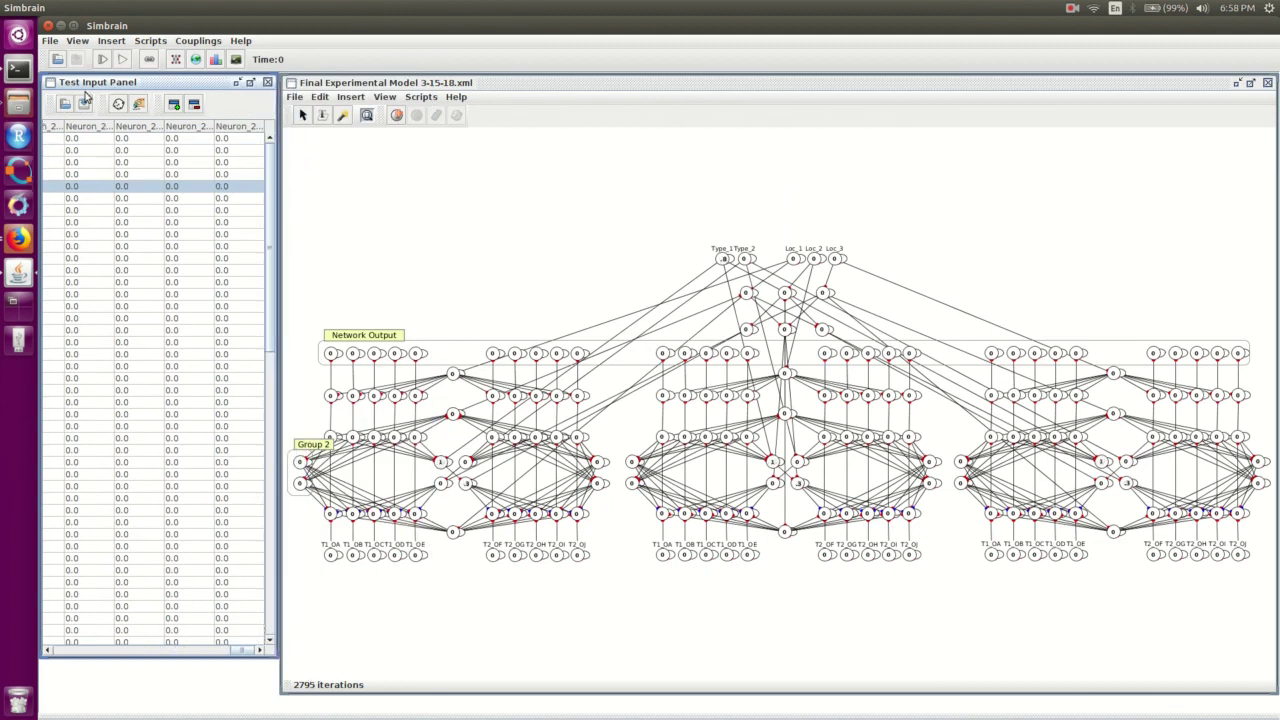
left_click(85, 96)
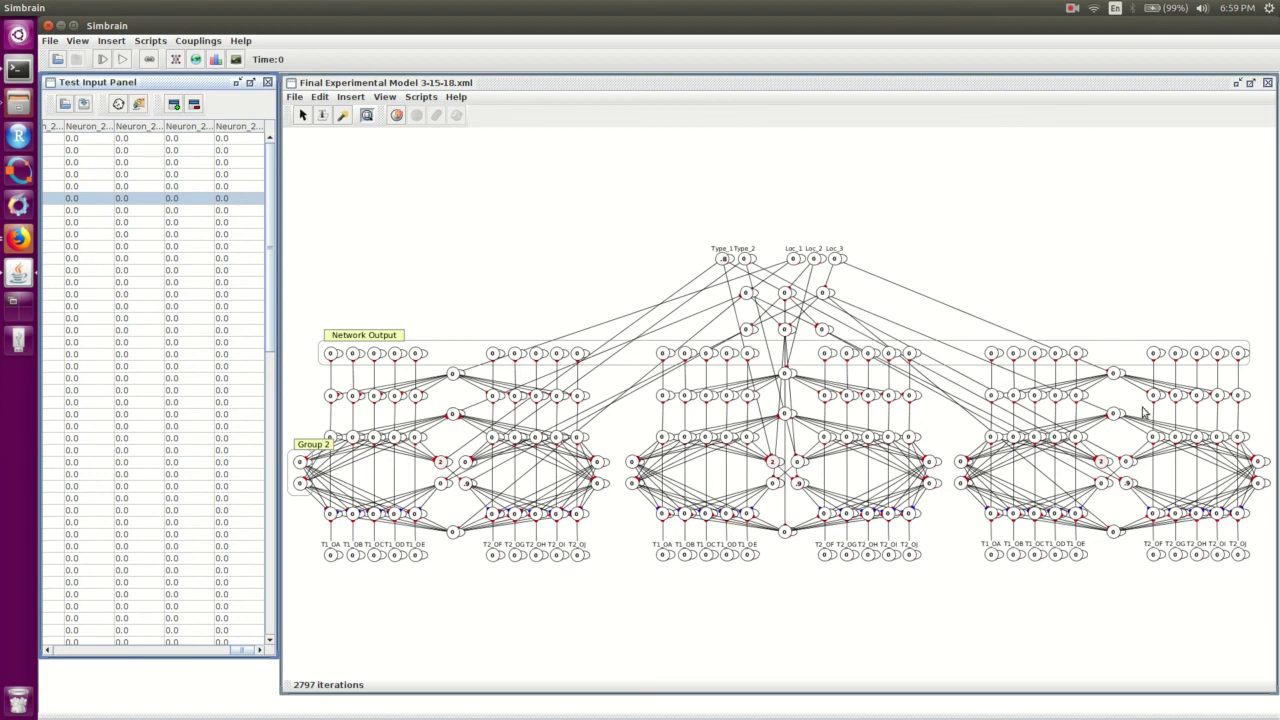
Inspect the activation of Neuron_216 in the third bundle and step the LAG 0 protocol to iteration 2825
mouse_move(1127, 483)
key("space")
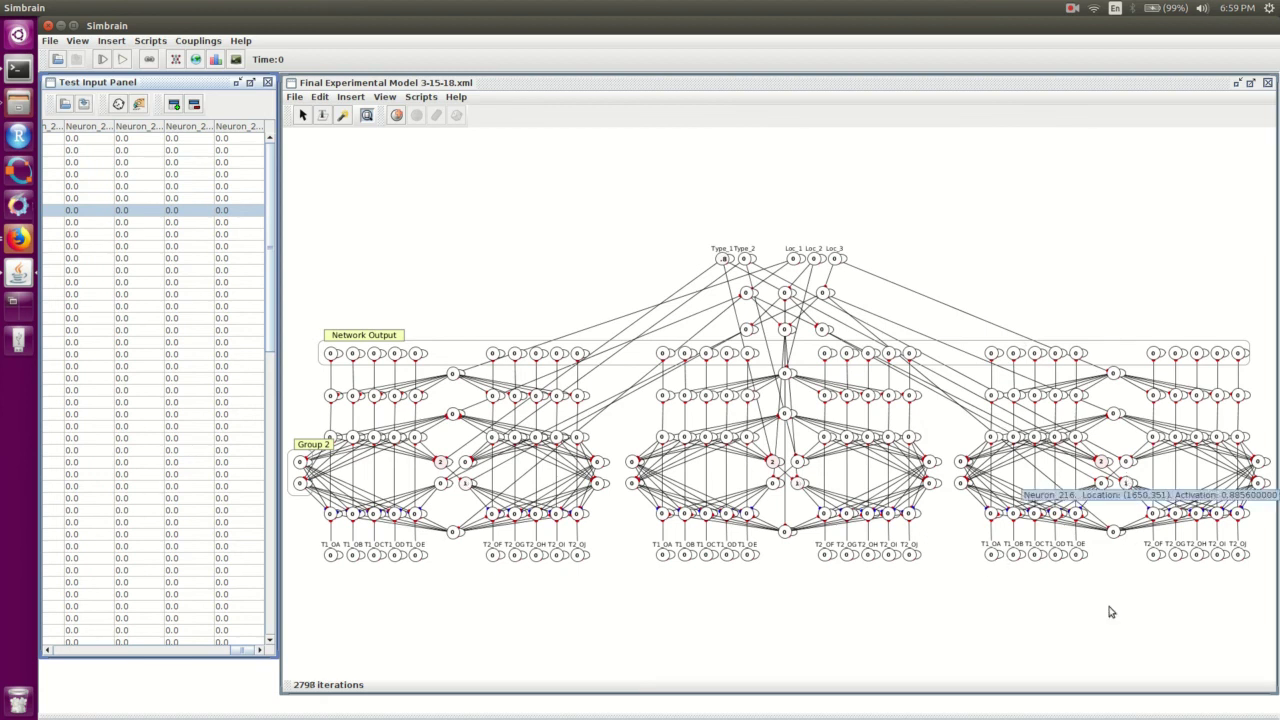
key("space")
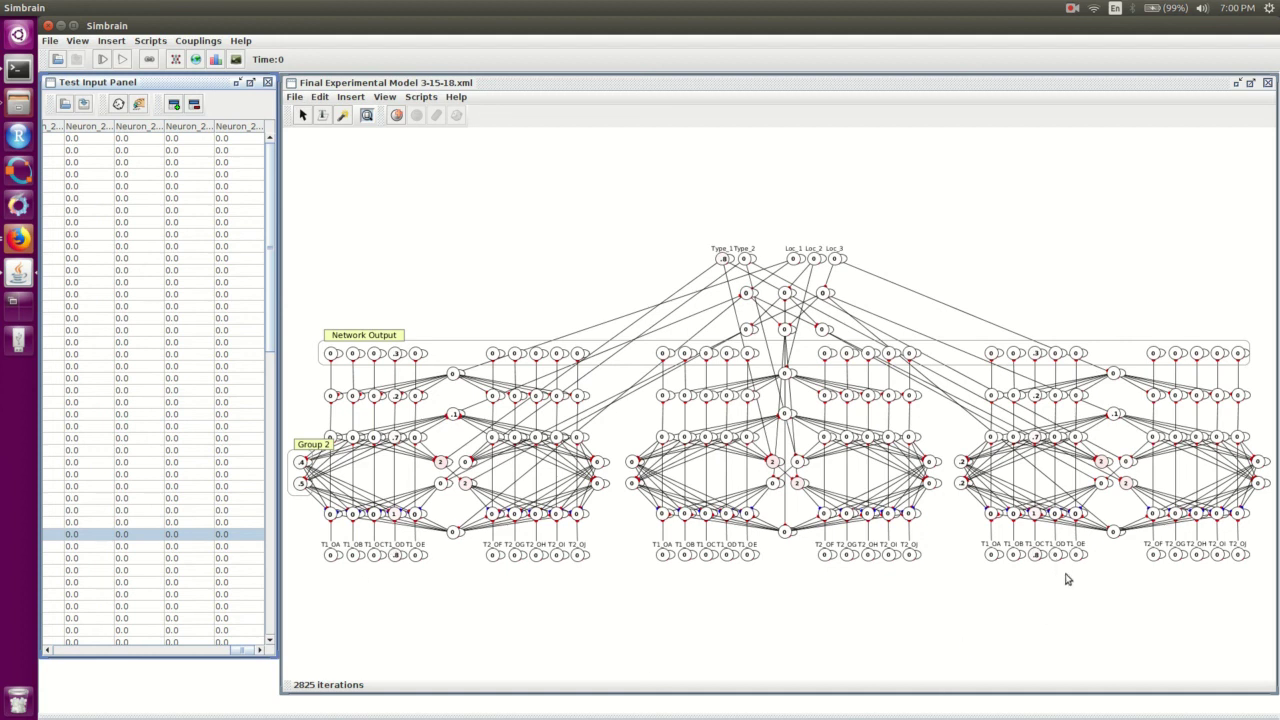
Step the LAG 0 protocol to iteration 2832, following the T1_OD and T1_OC signals into the Network Output group
key("Down")
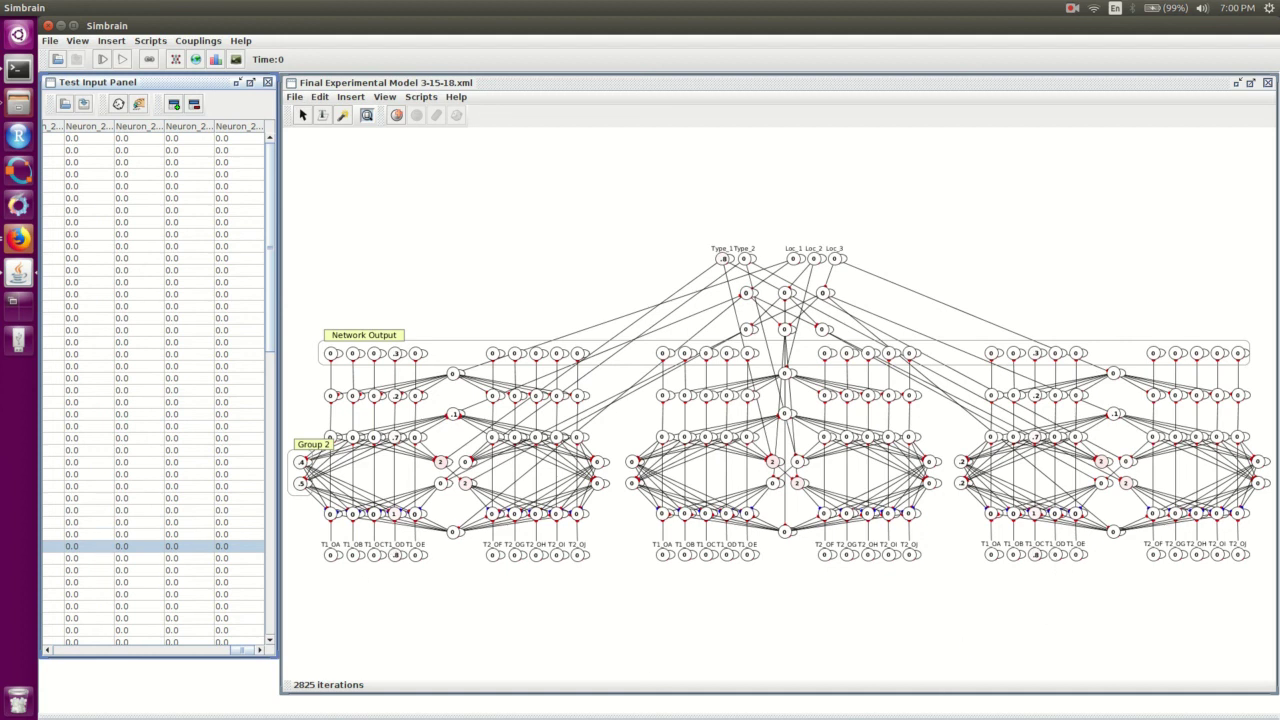
key("Down")
key("Down")
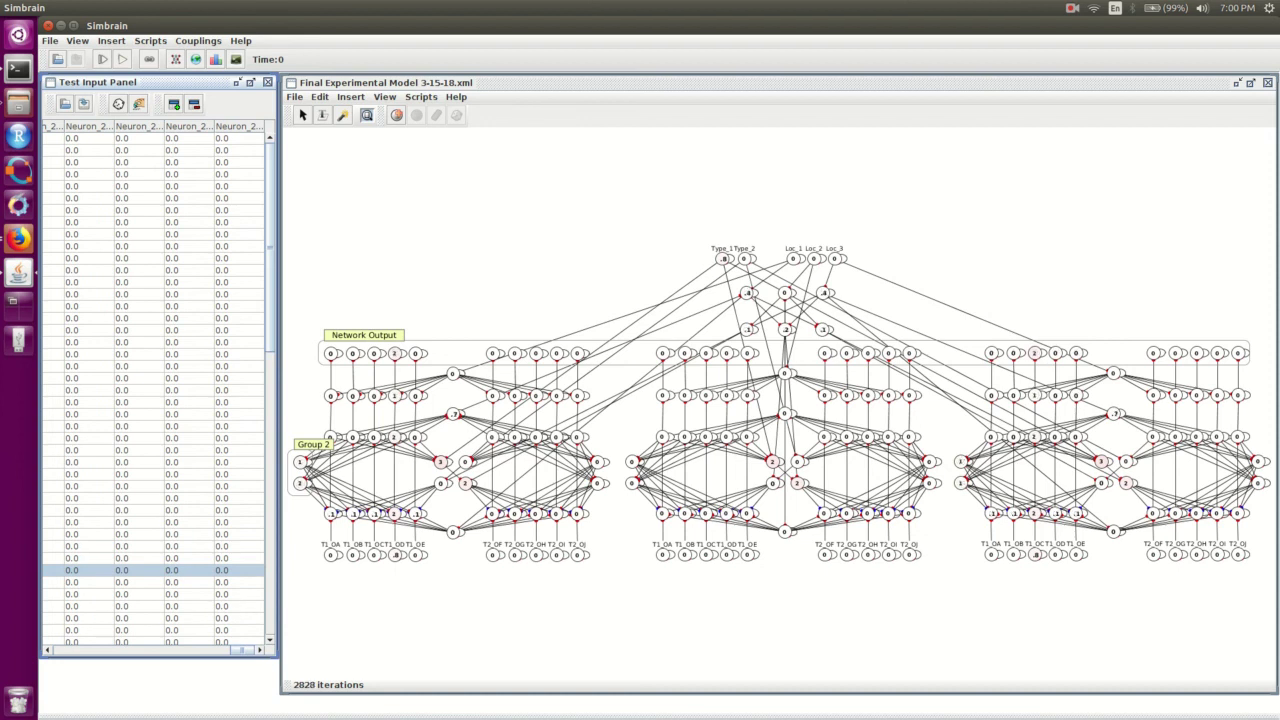
key("Down")
key("Down")
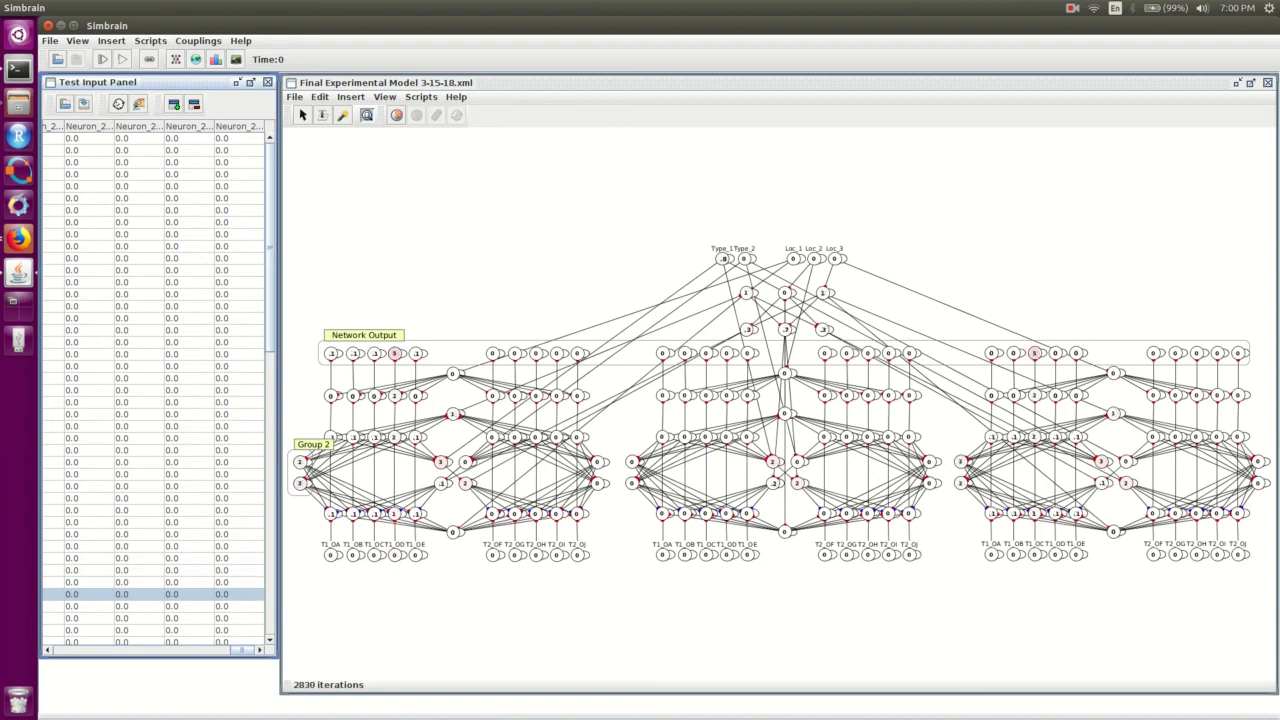
key("Down")
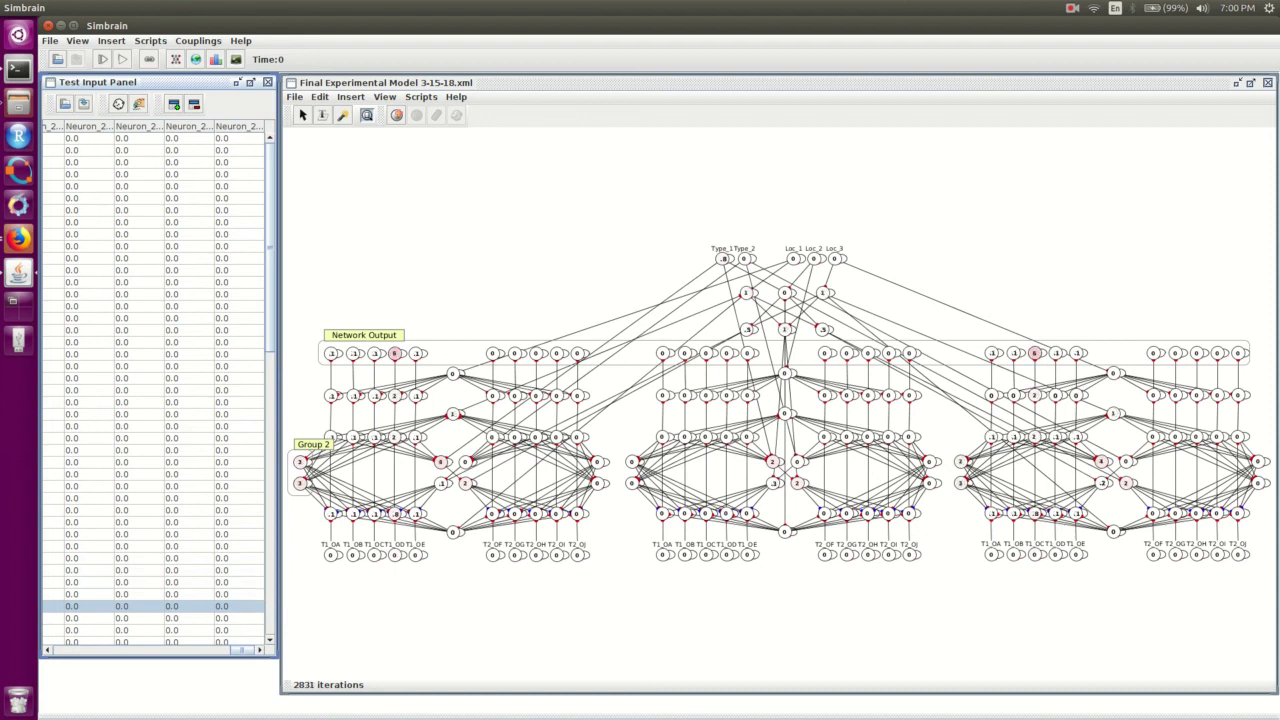
key("Down")
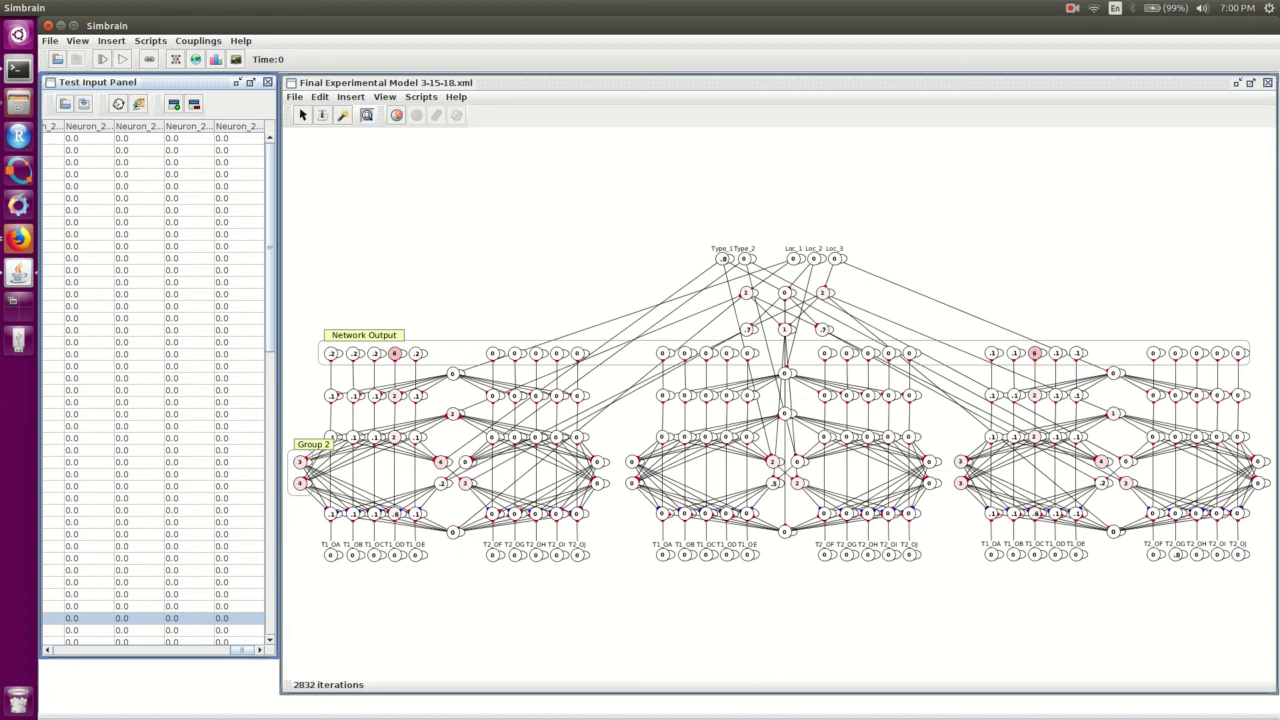
Step the LAG 0 protocol through the network to iteration 2858
key("Down")
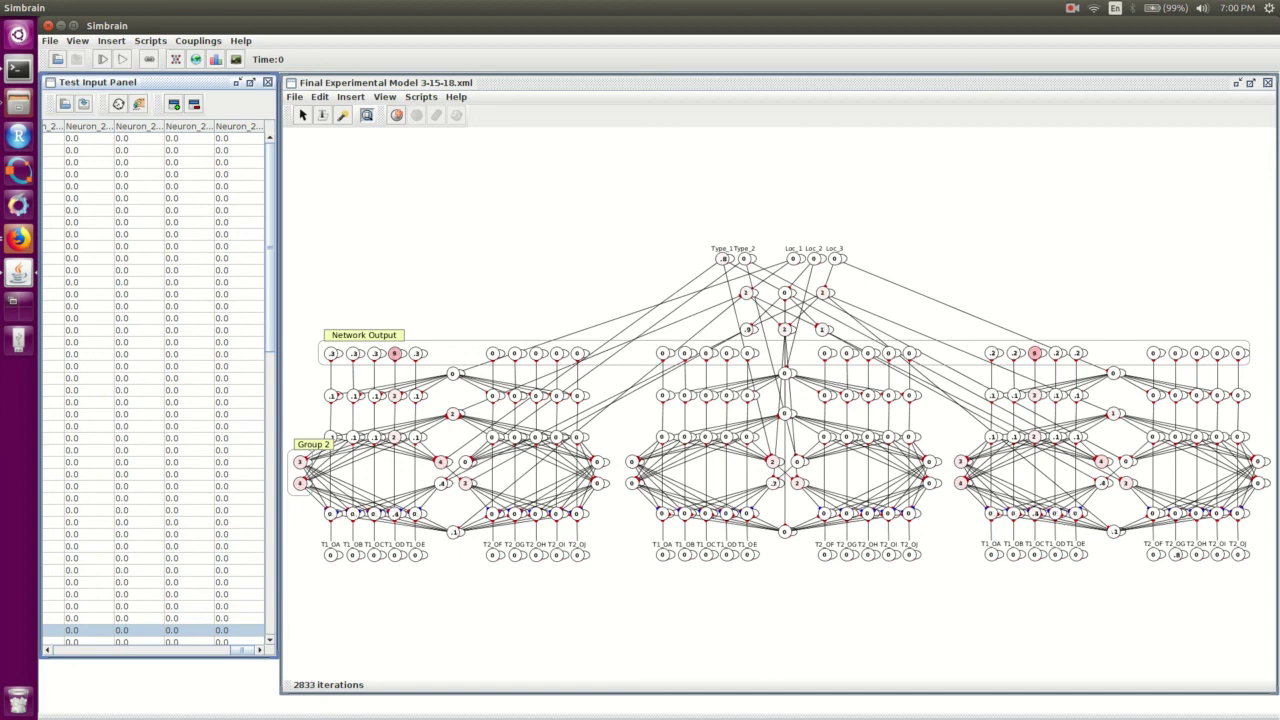
key("Down")
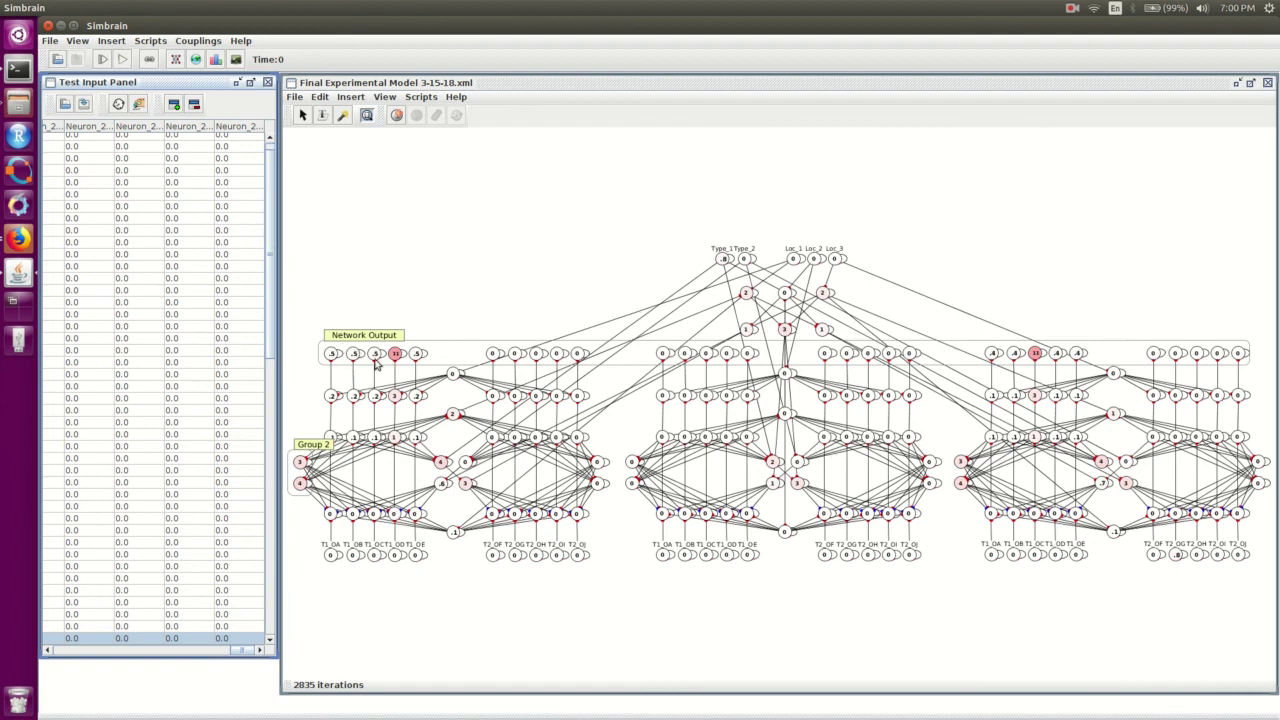
key("space")
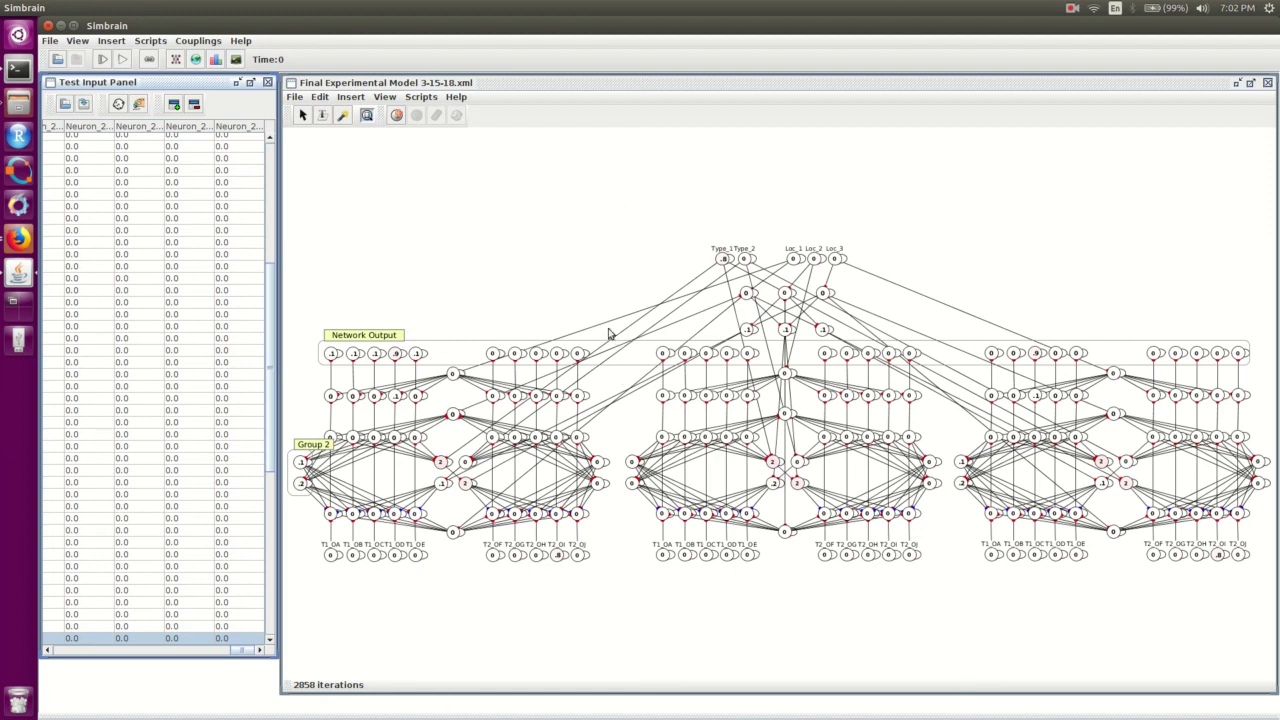
Move single neurons and a lasso-selected group from the middle bundle to empty areas of the canvas, and start closing the network window
left_click_drag(707, 362, 374, 88)
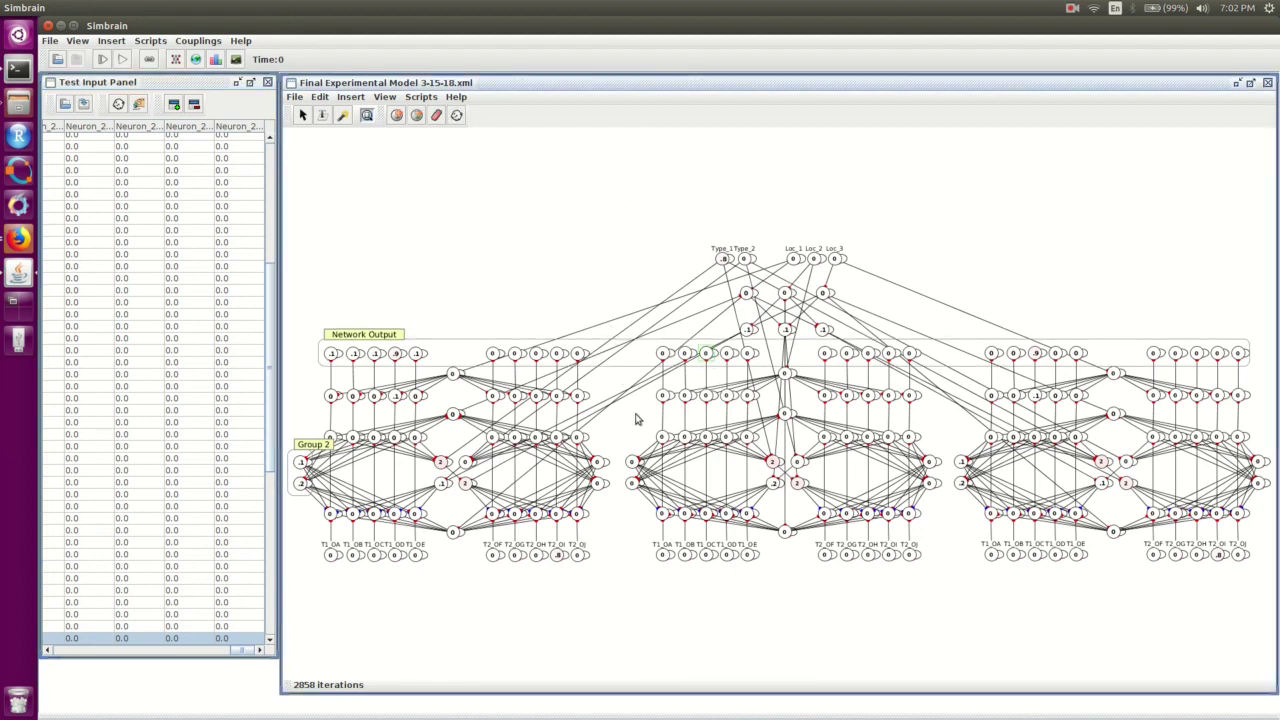
left_click_drag(662, 496, 897, 346)
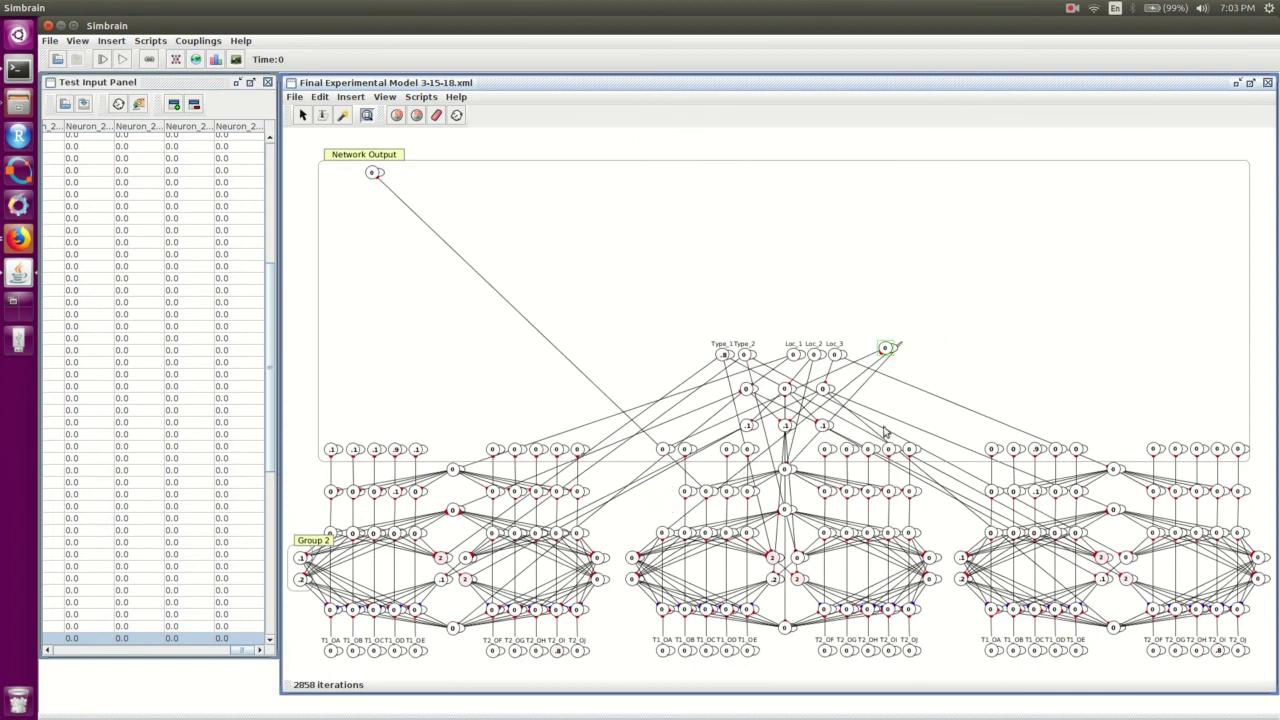
left_click_drag(830, 418, 850, 662)
left_click_drag(952, 529, 1042, 548)
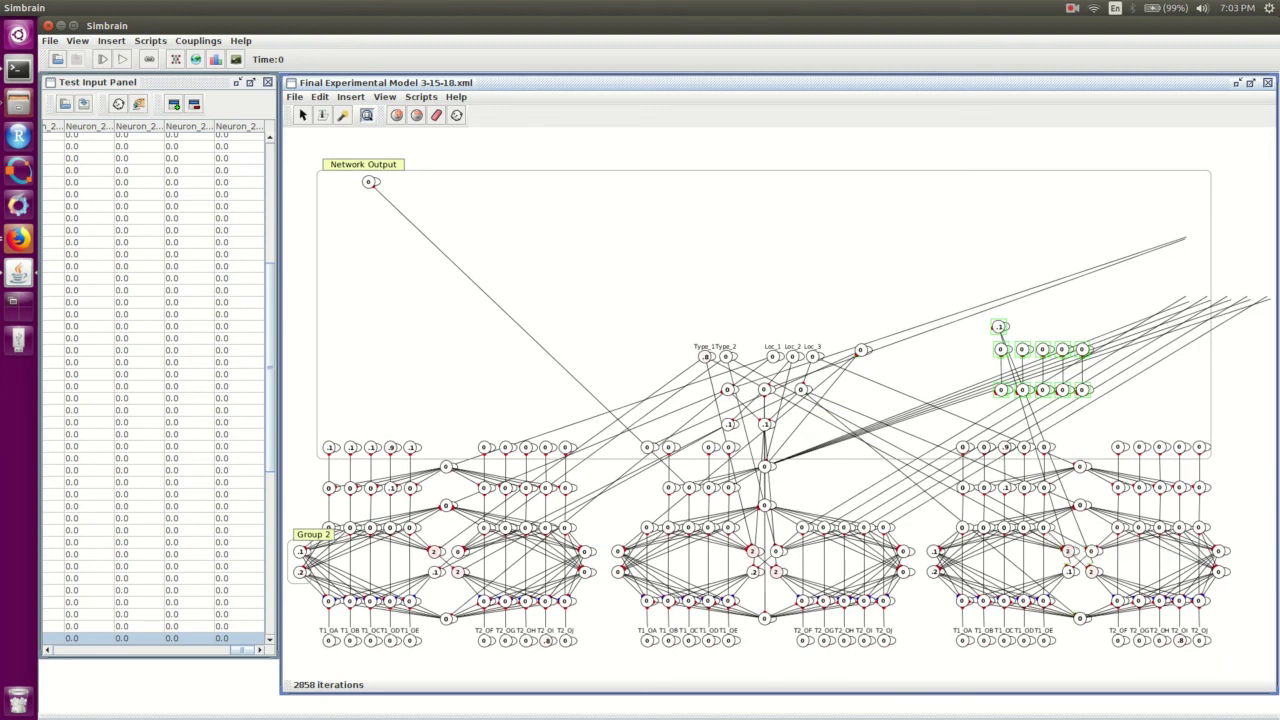
left_click(1267, 82)
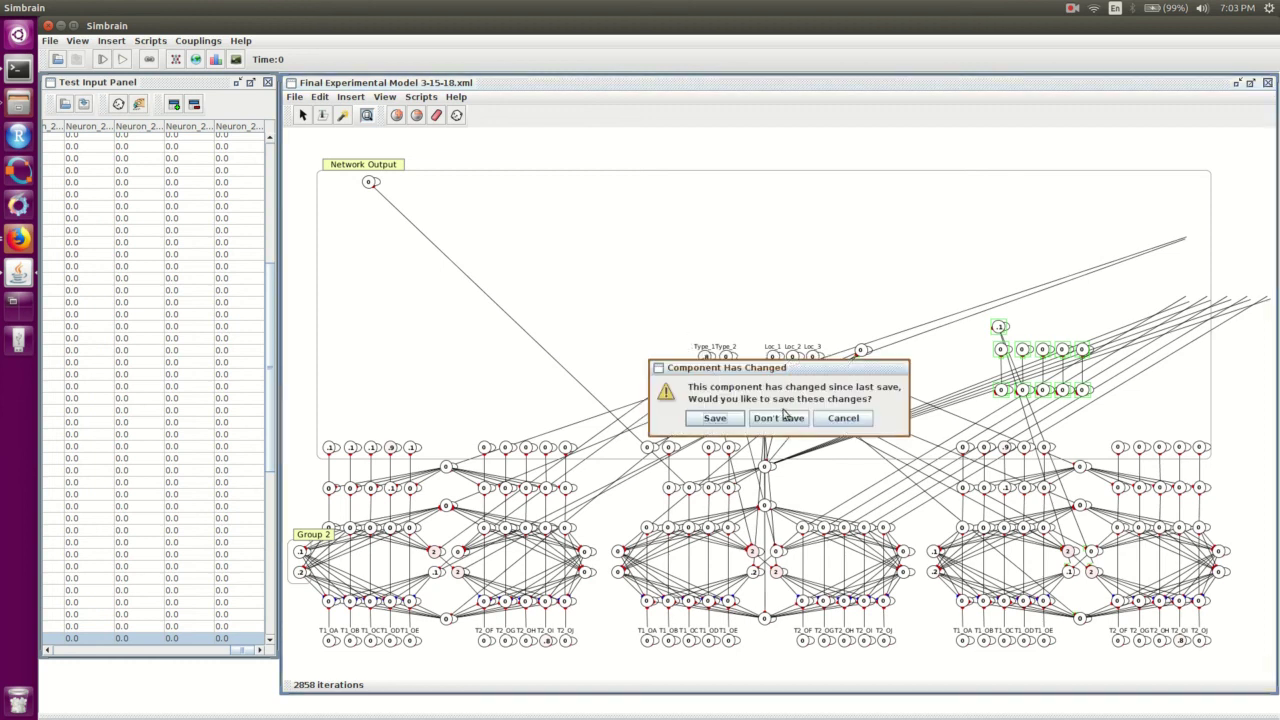